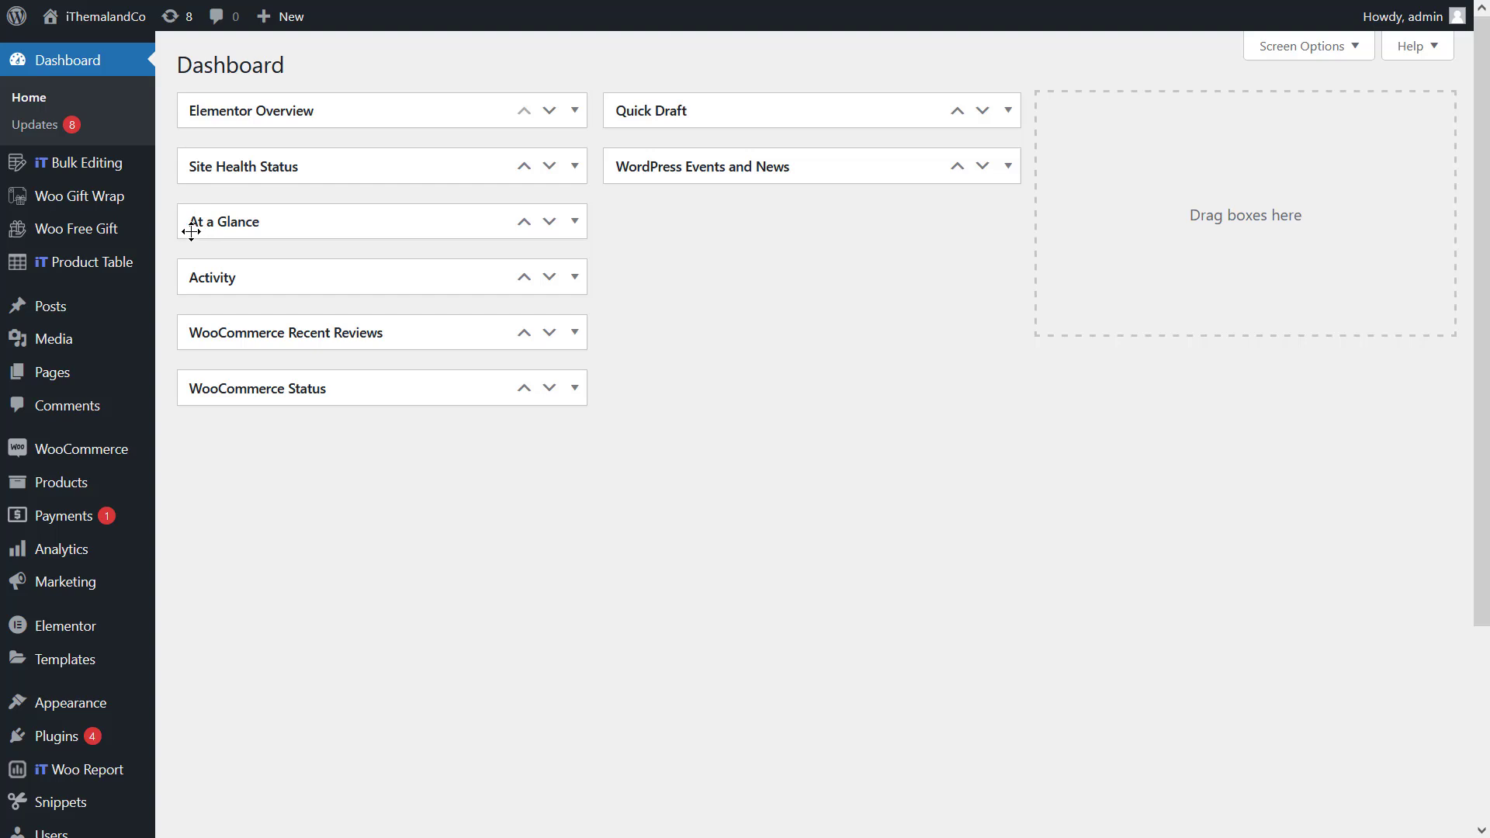
# Open the WooCommerce orders list and filter it to completed orders dated November 2022
pyautogui.moveTo(106, 452)
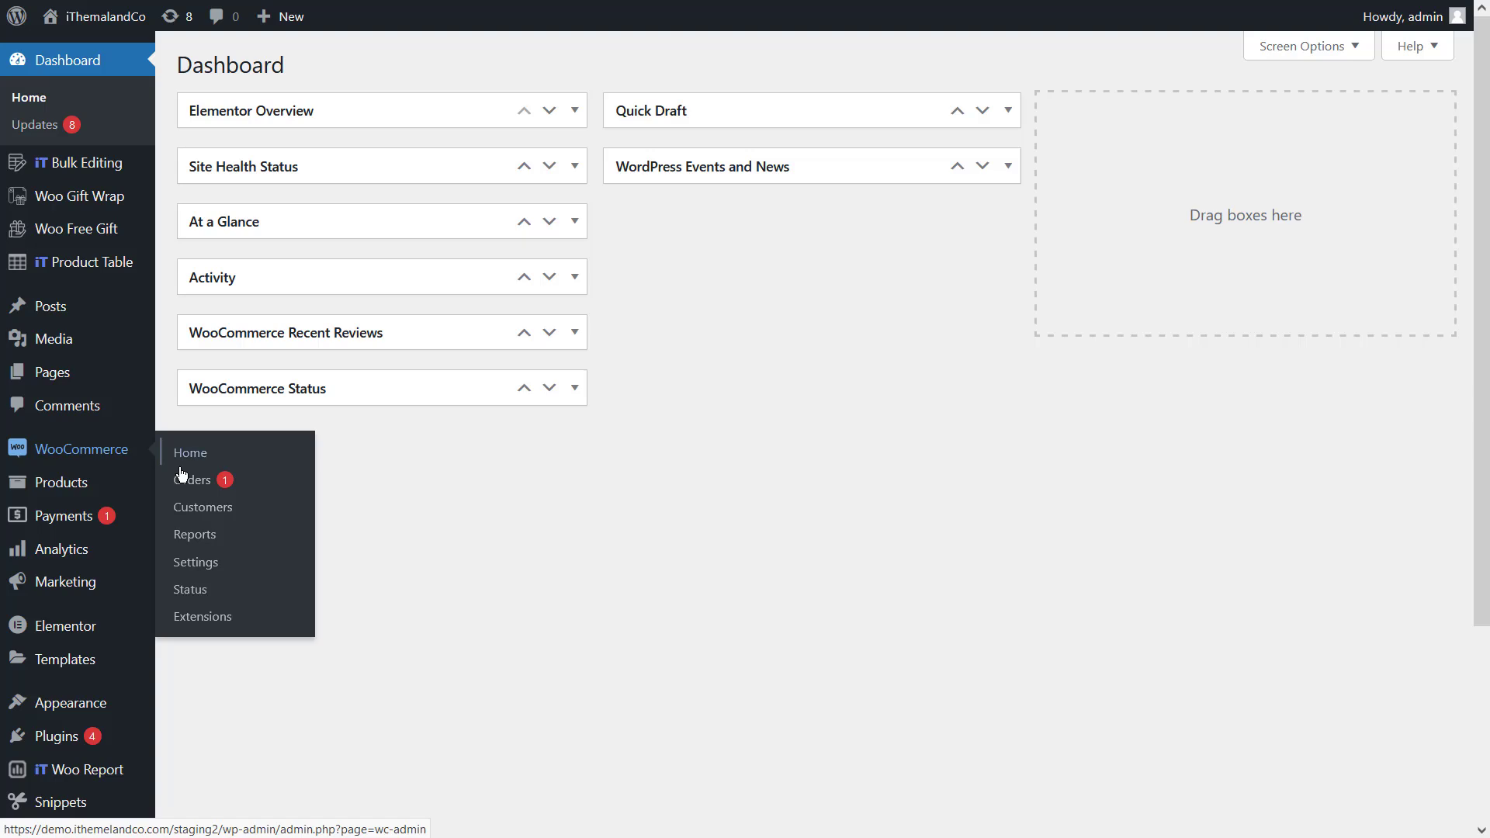
pyautogui.click(197, 486)
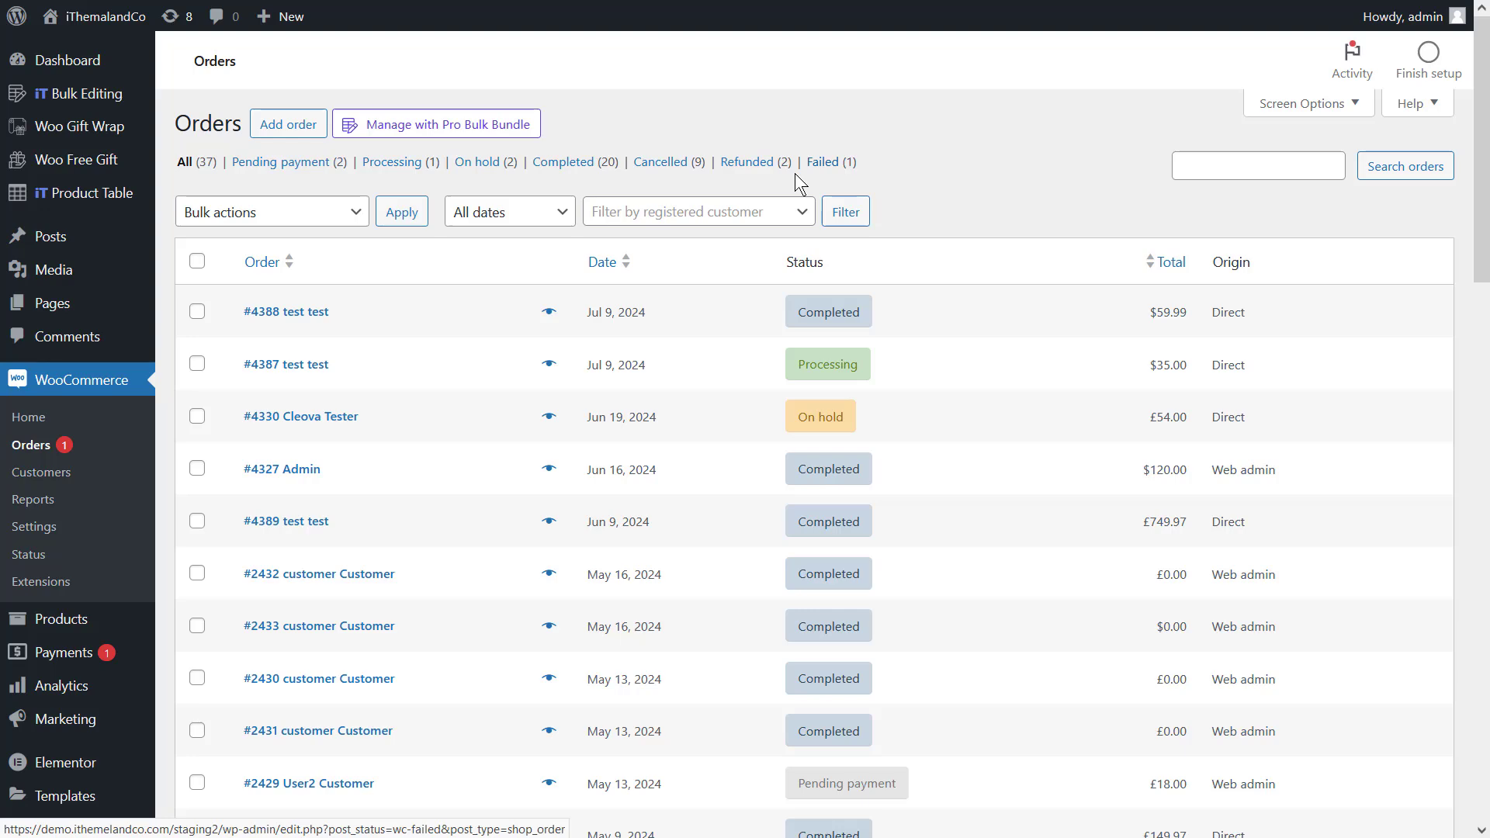
pyautogui.click(575, 167)
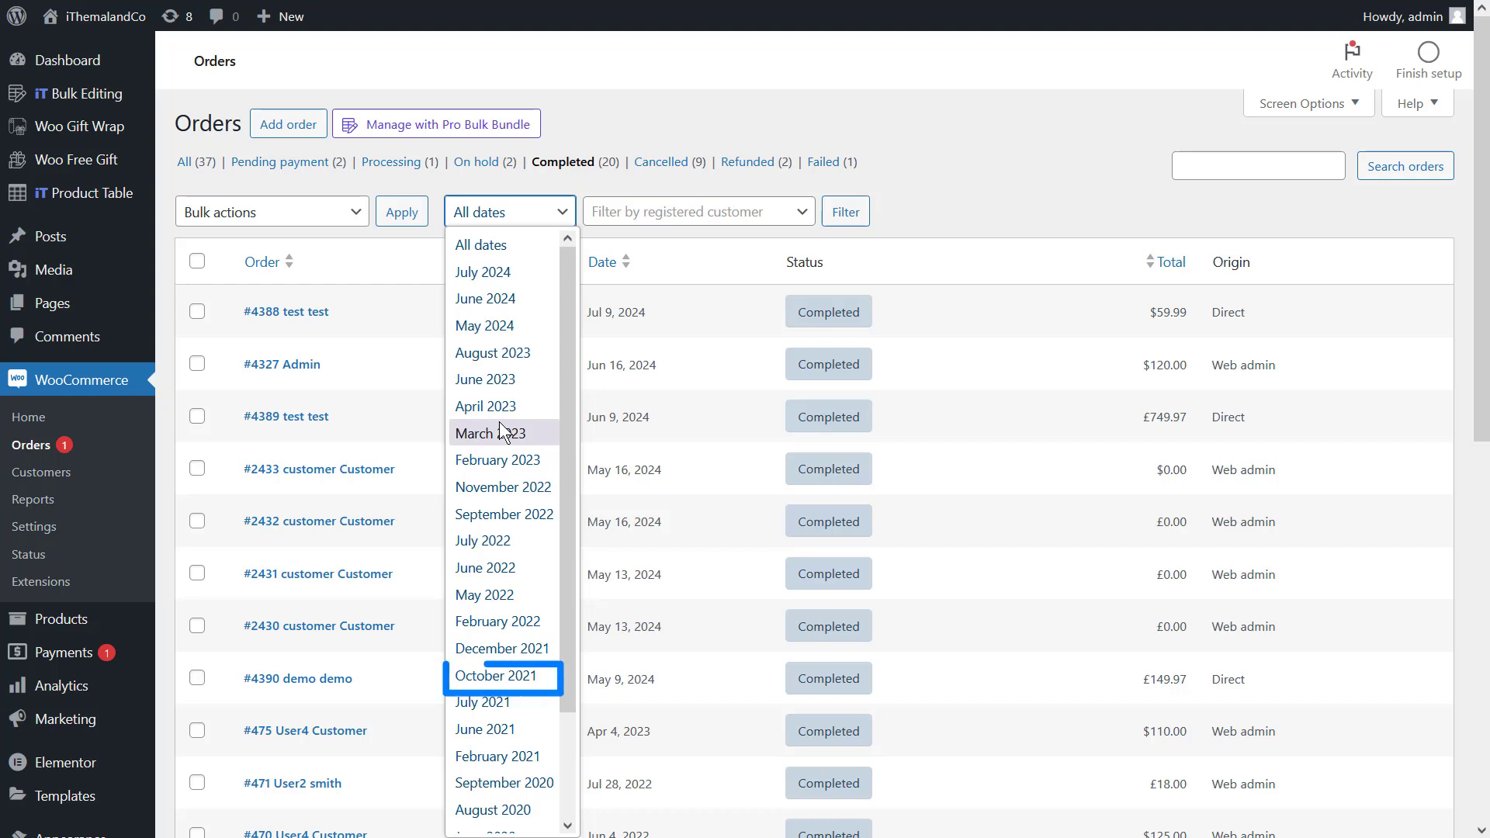
pyautogui.click(495, 675)
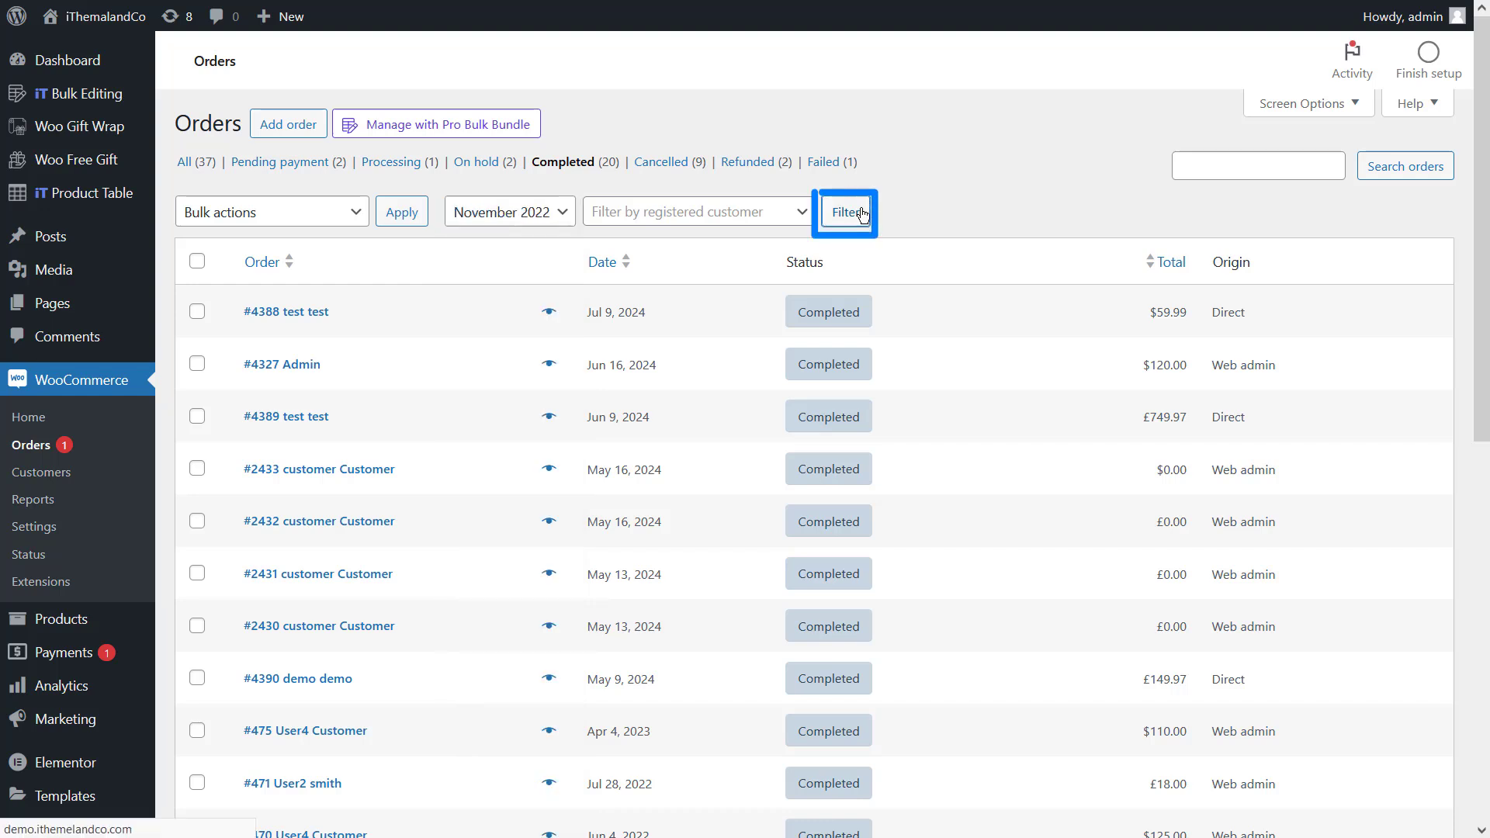
pyautogui.click(846, 211)
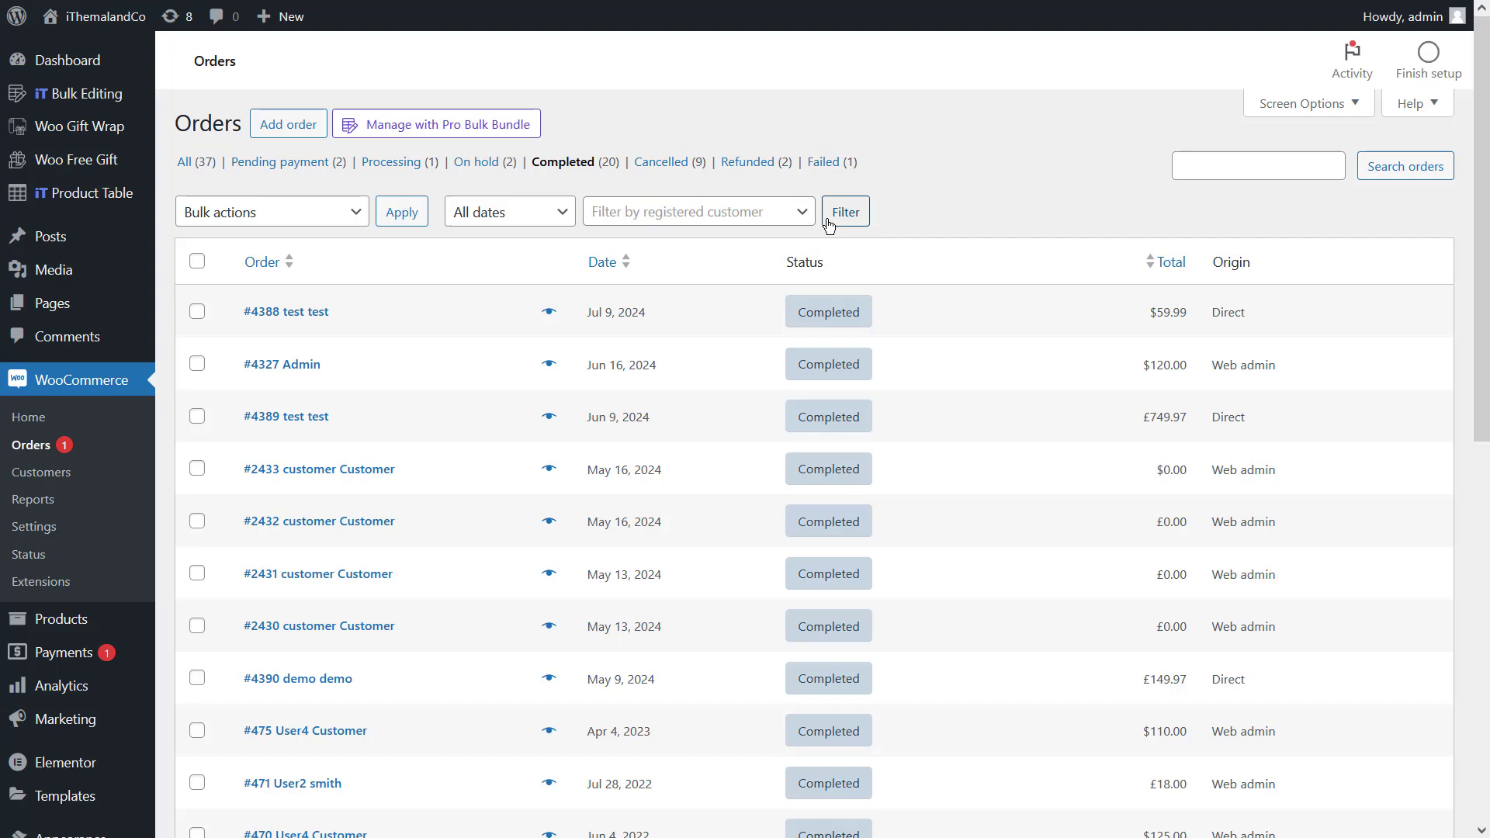
# Filter the completed orders by the registered customer admin, and clear that customer filter
pyautogui.click(802, 212)
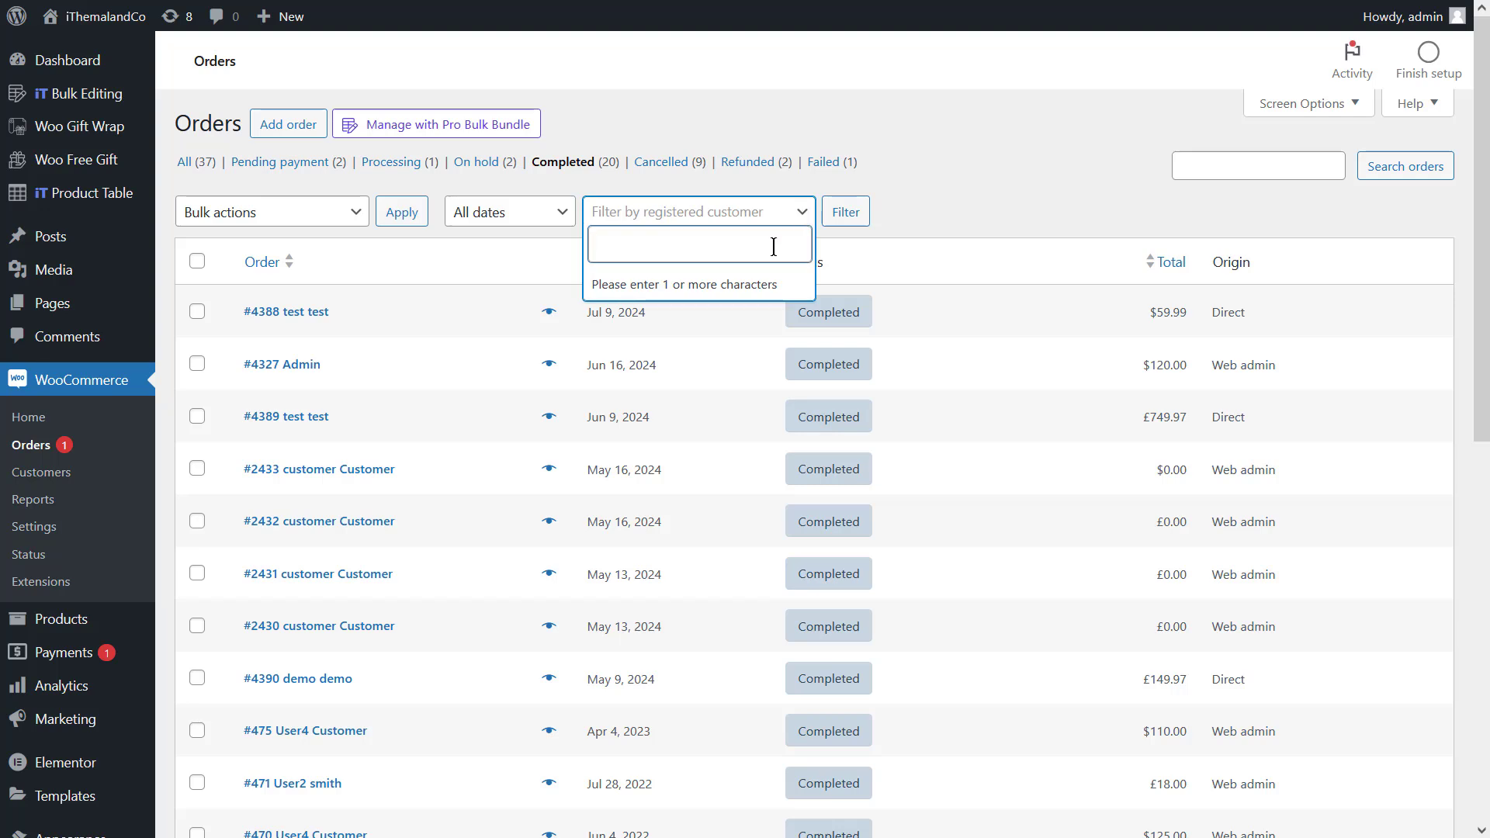
pyautogui.write('admin')
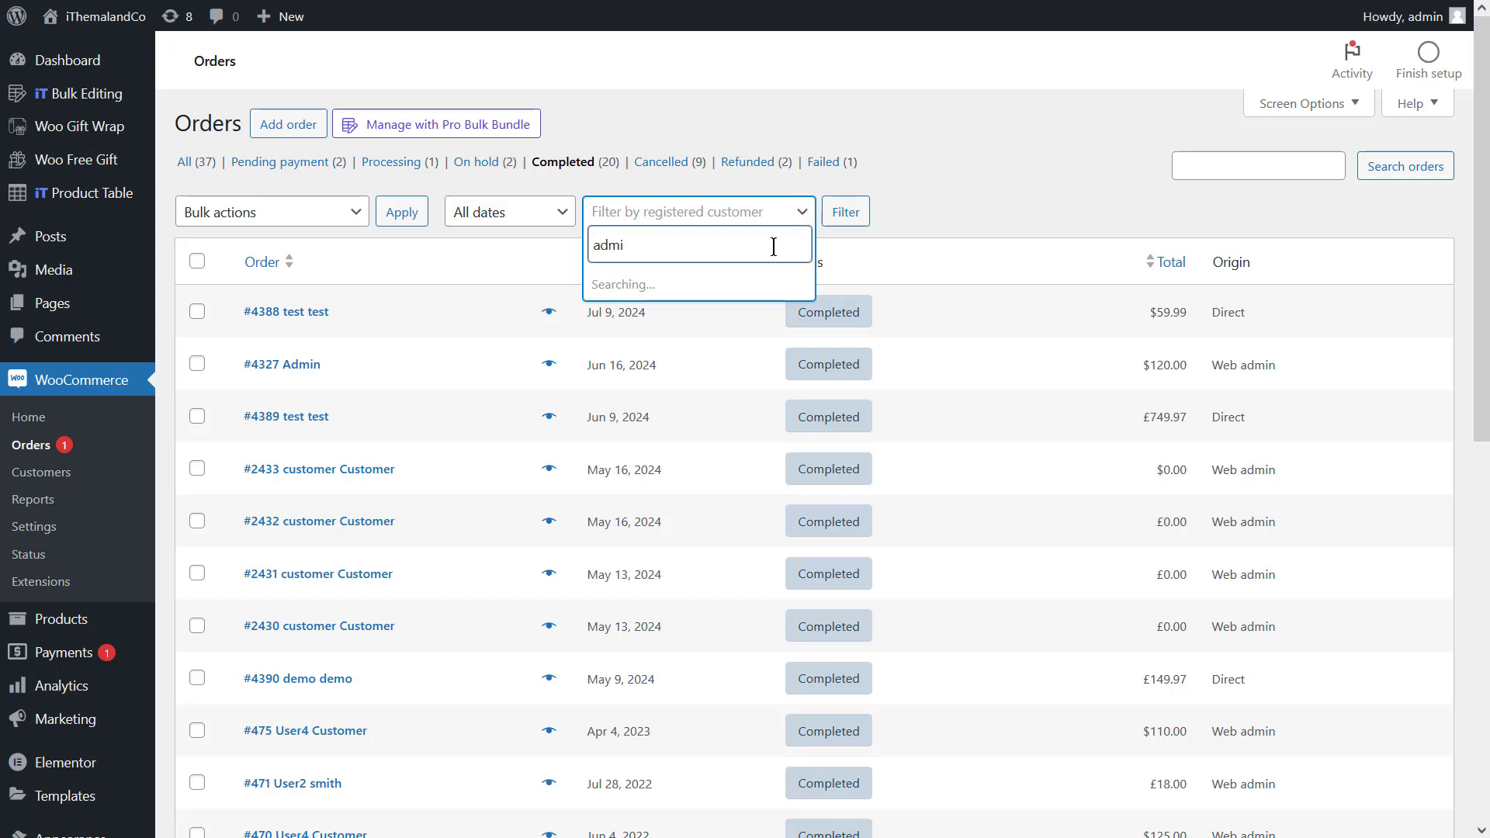
pyautogui.click(759, 287)
pyautogui.click(835, 212)
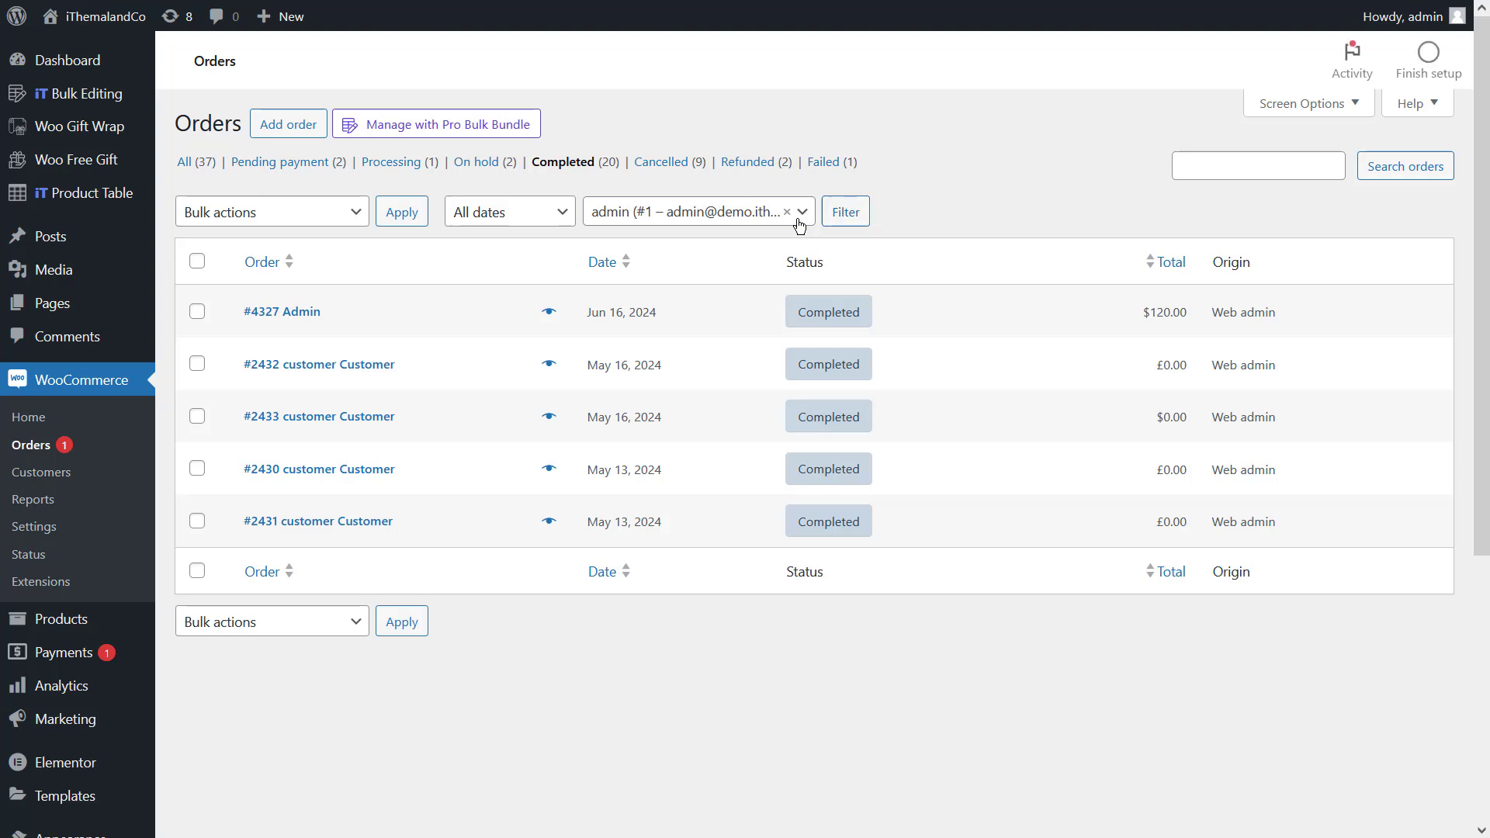
pyautogui.click(805, 224)
pyautogui.click(846, 214)
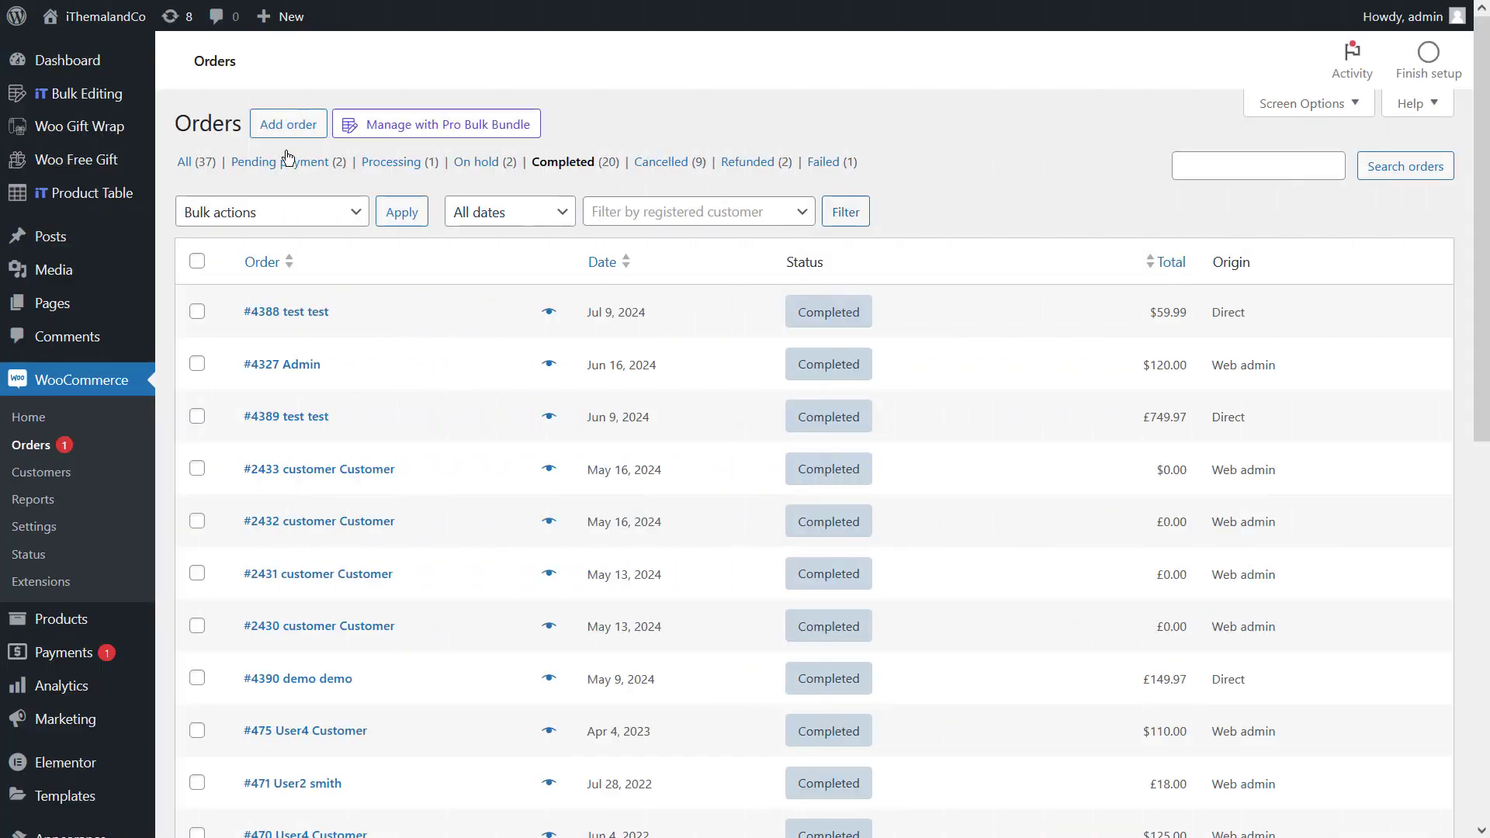
# Open the filter form of the Woo Orders bulk editor
pyautogui.moveTo(140, 109)
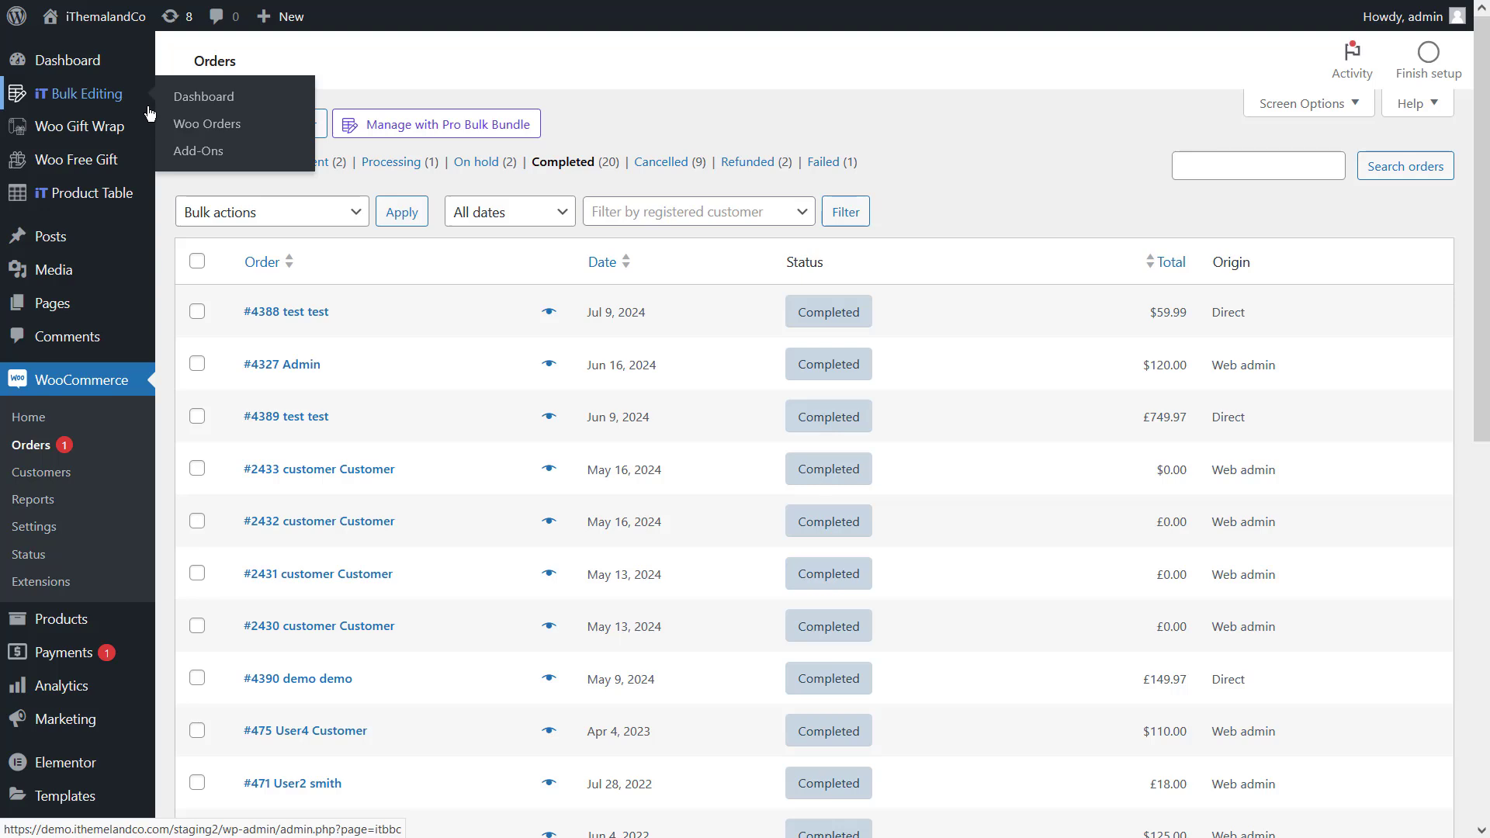
pyautogui.click(205, 128)
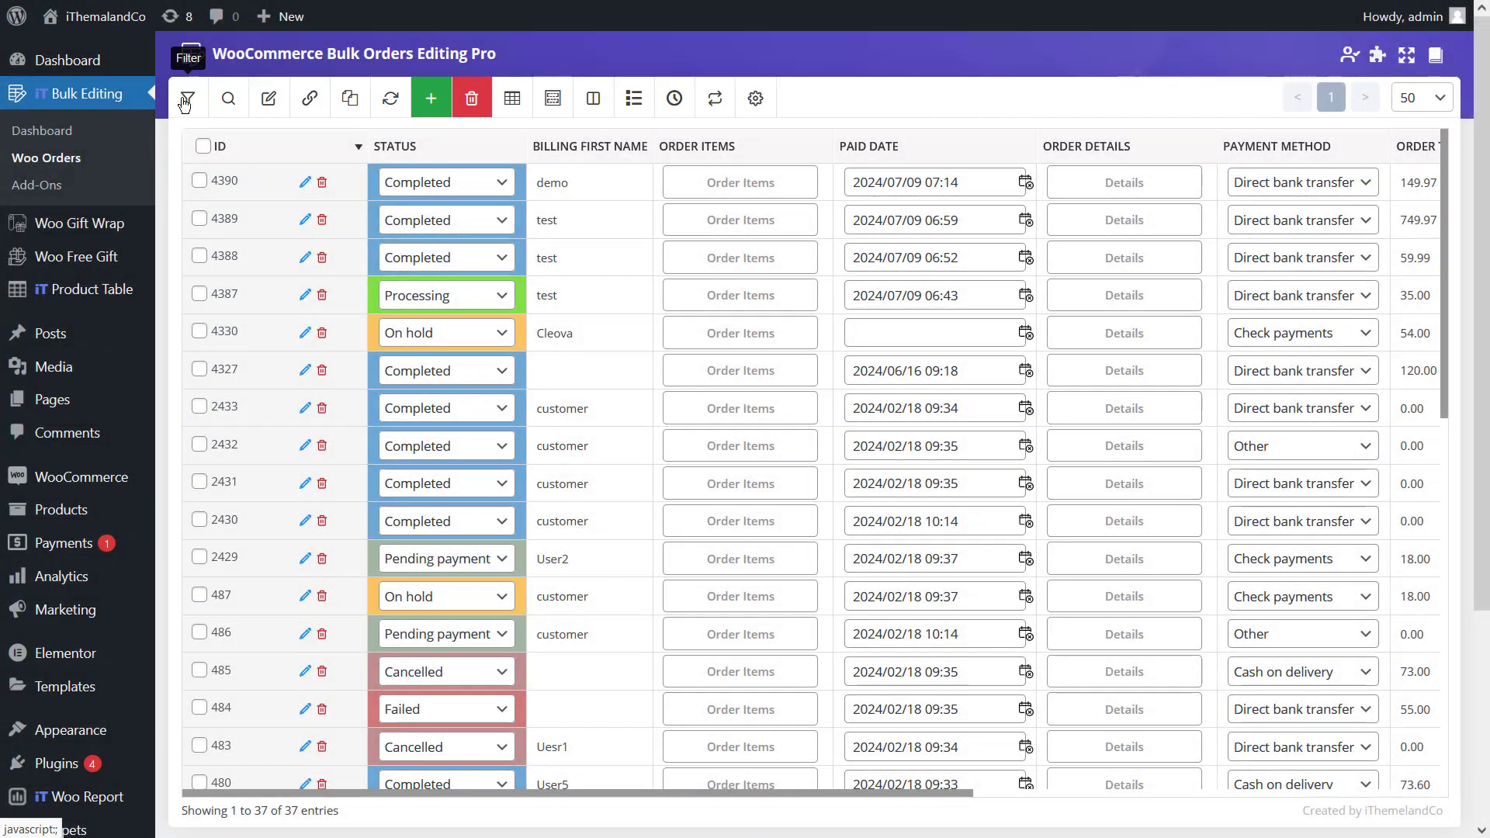
pyautogui.click(185, 103)
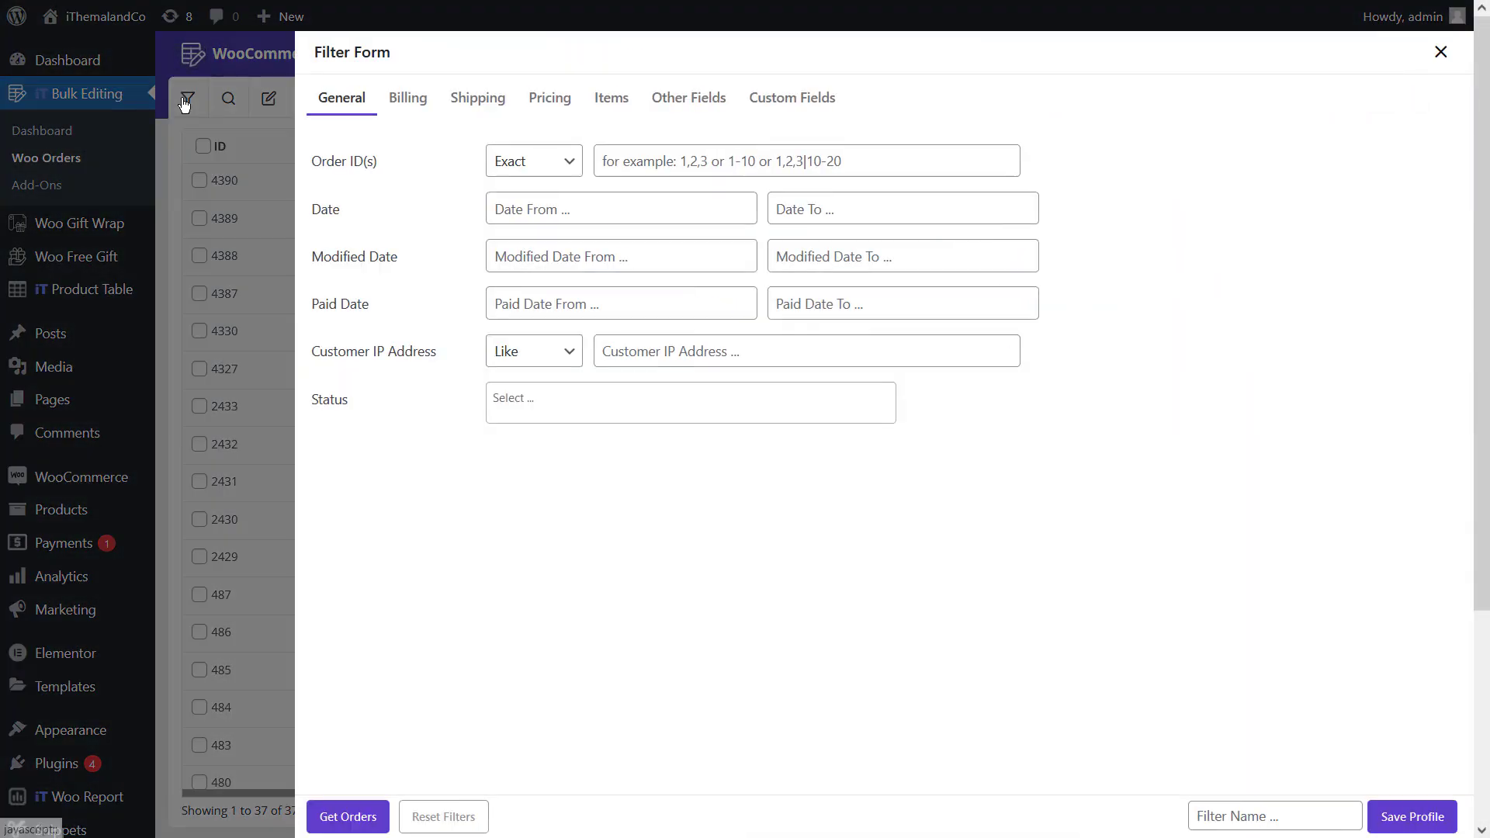
# Look through the filter form's Billing, Shipping, Pricing, Items, Other Fields and Custom Fields sections
pyautogui.click(398, 109)
pyautogui.click(465, 111)
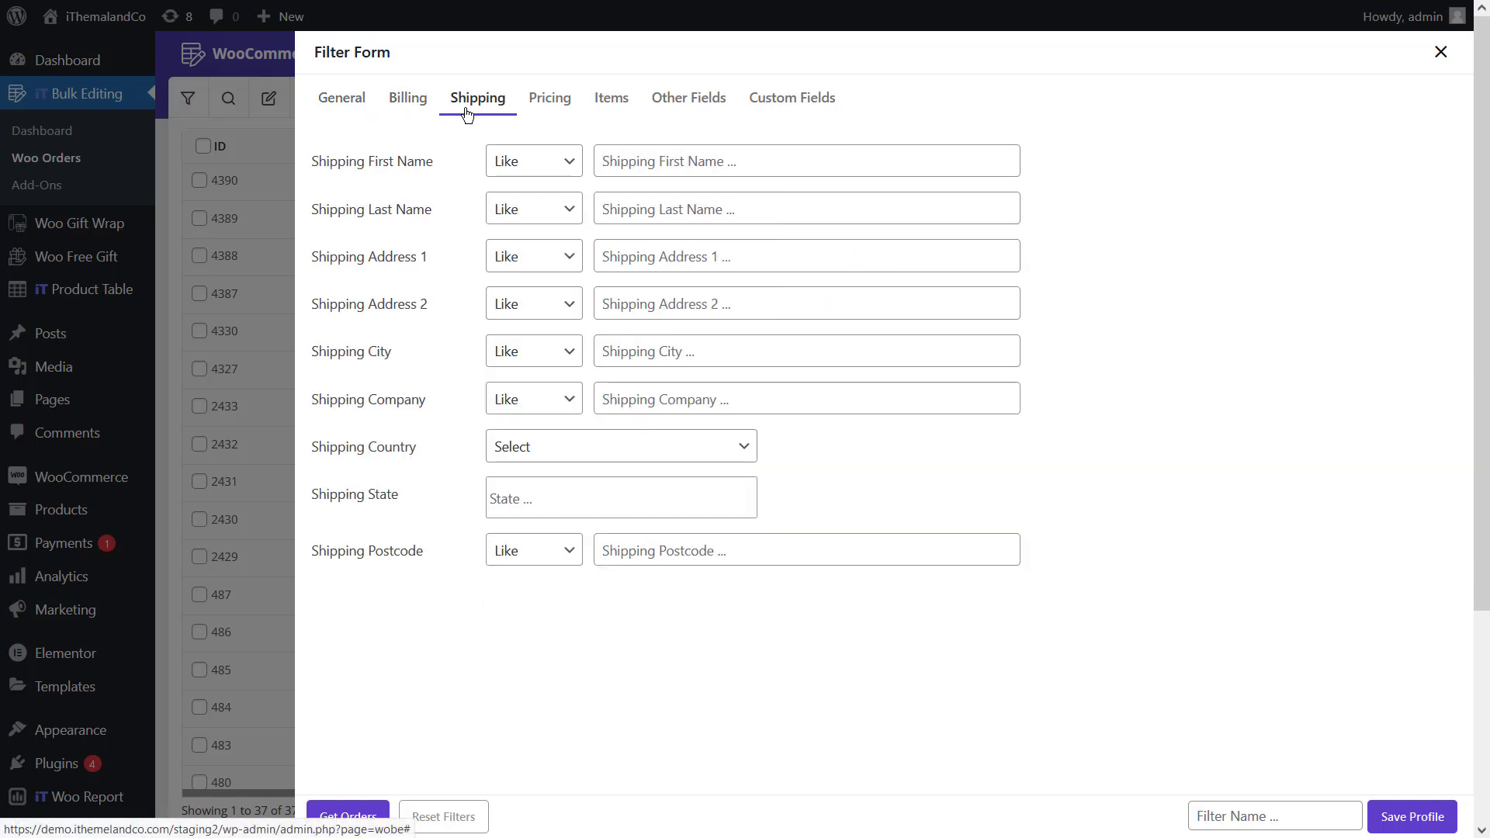
pyautogui.click(531, 97)
pyautogui.click(607, 106)
pyautogui.click(670, 111)
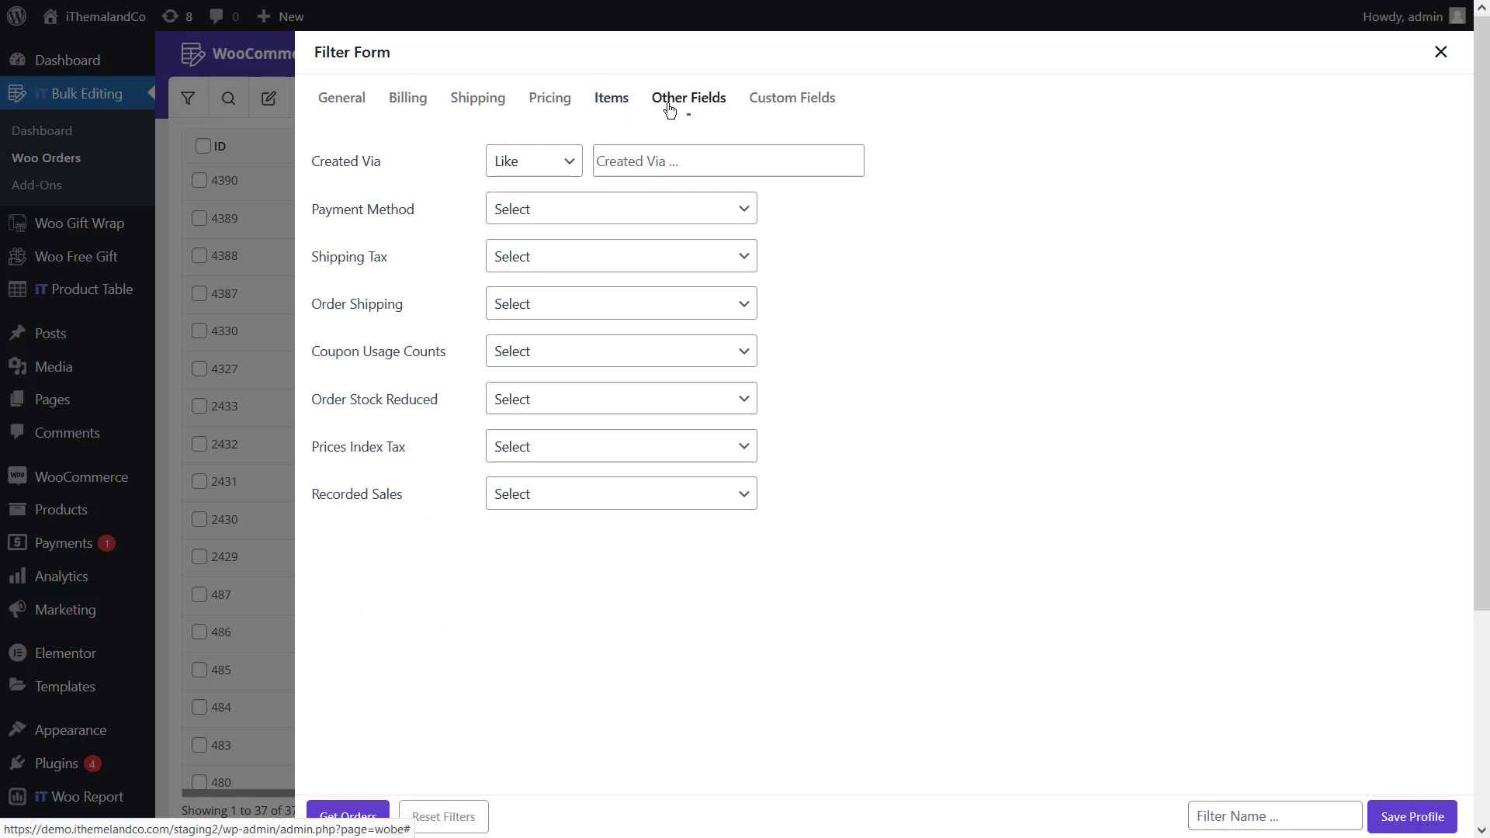
pyautogui.click(758, 110)
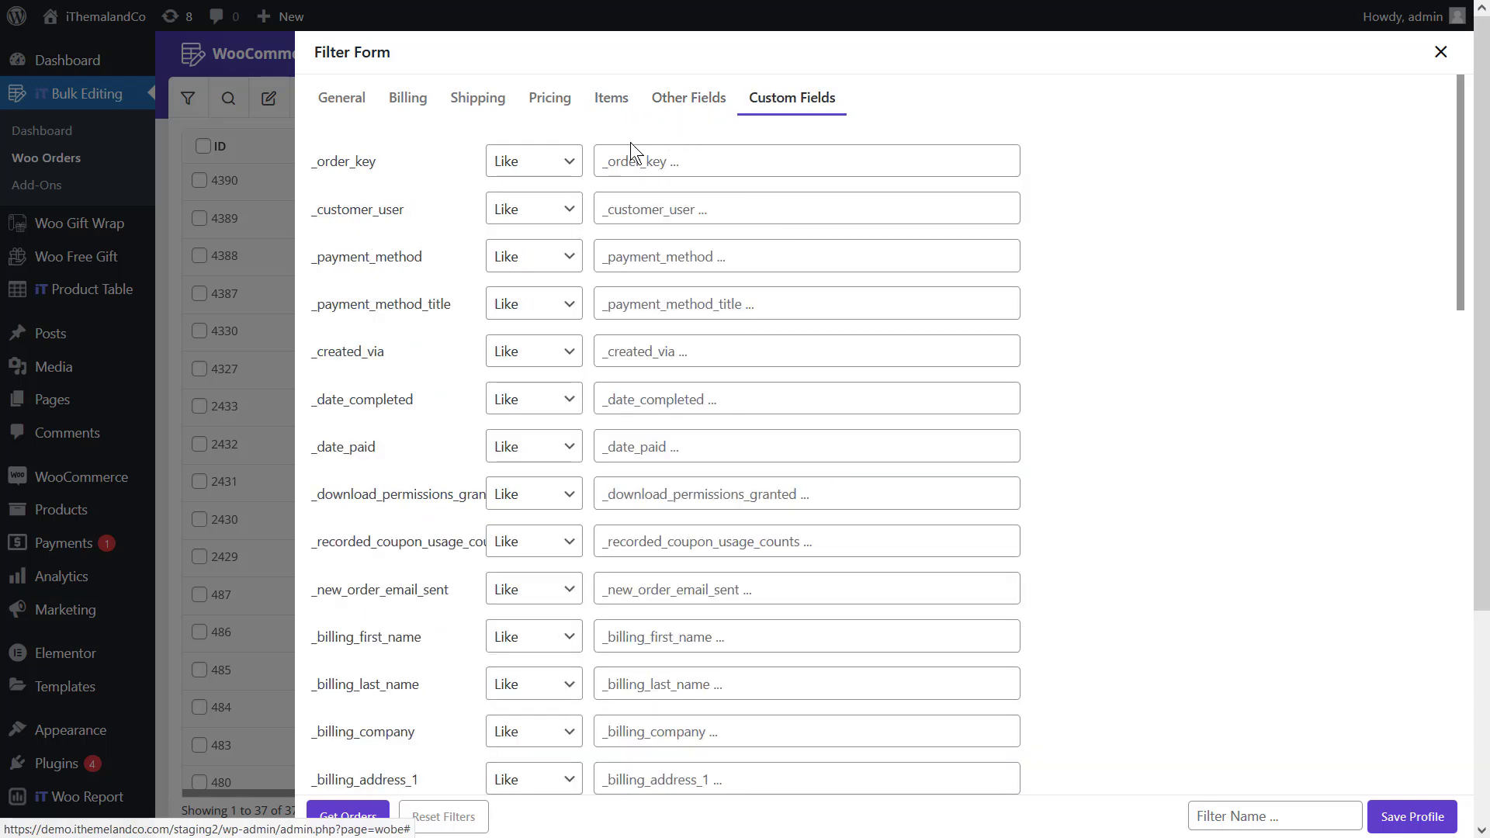
# Filter the orders by two exact order IDs combined with a range of order IDs, and get the matching orders
pyautogui.click(344, 107)
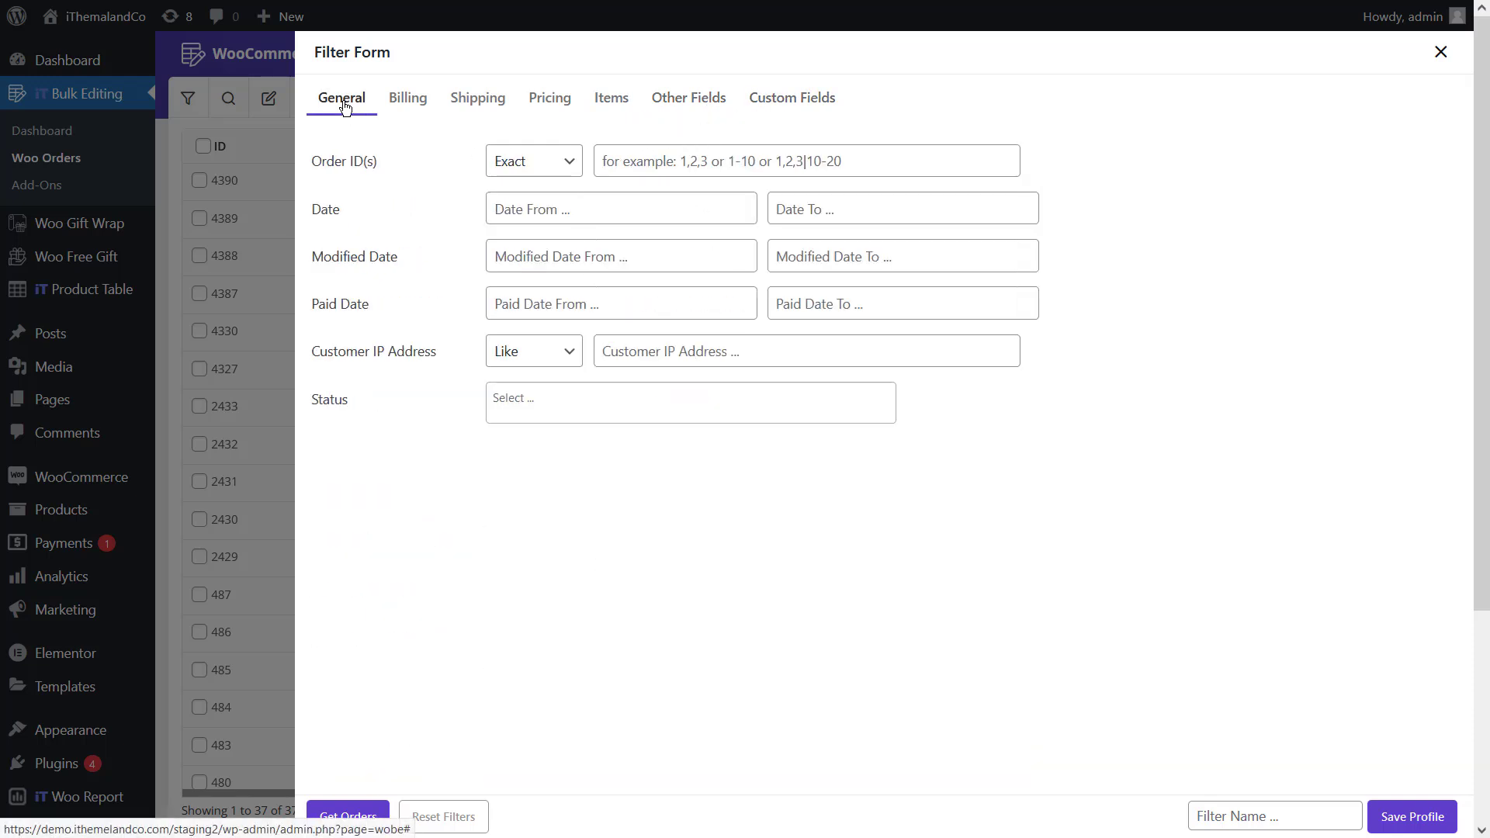
pyautogui.click(650, 161)
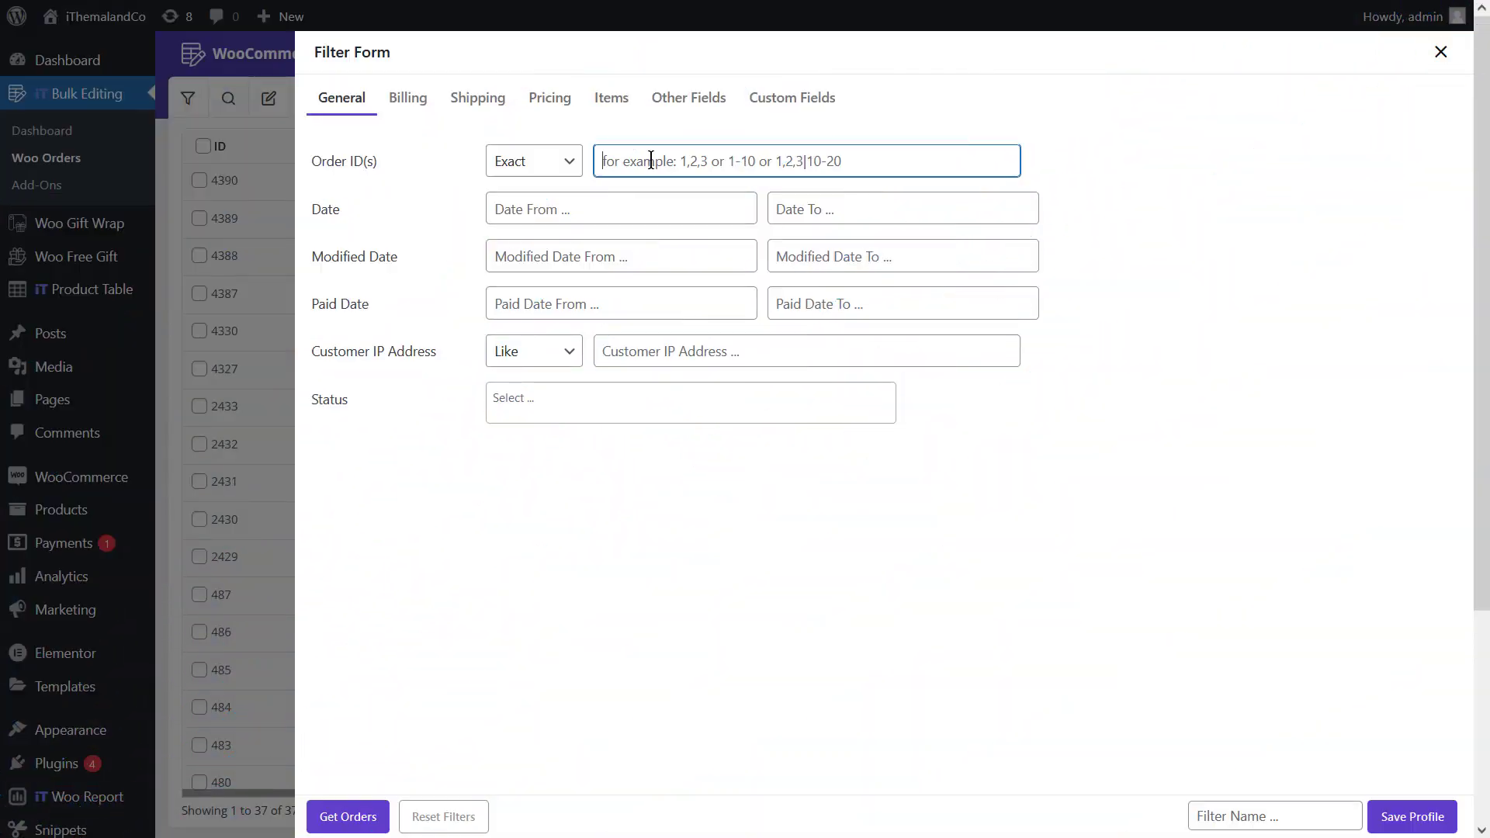
pyautogui.write('487')
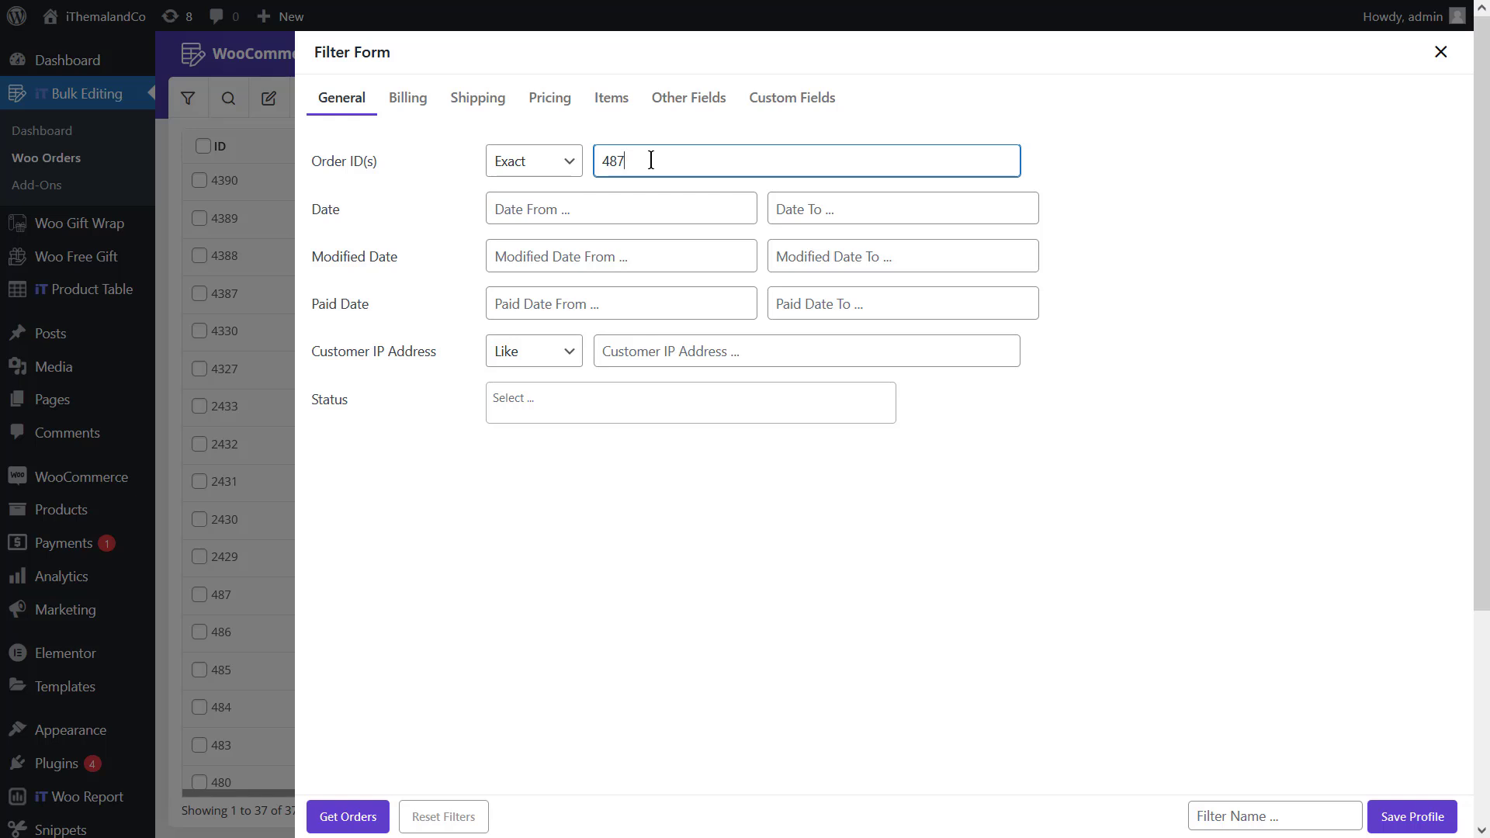
pyautogui.write(',486')
pyautogui.write('2430-2433')
pyautogui.click(650, 161)
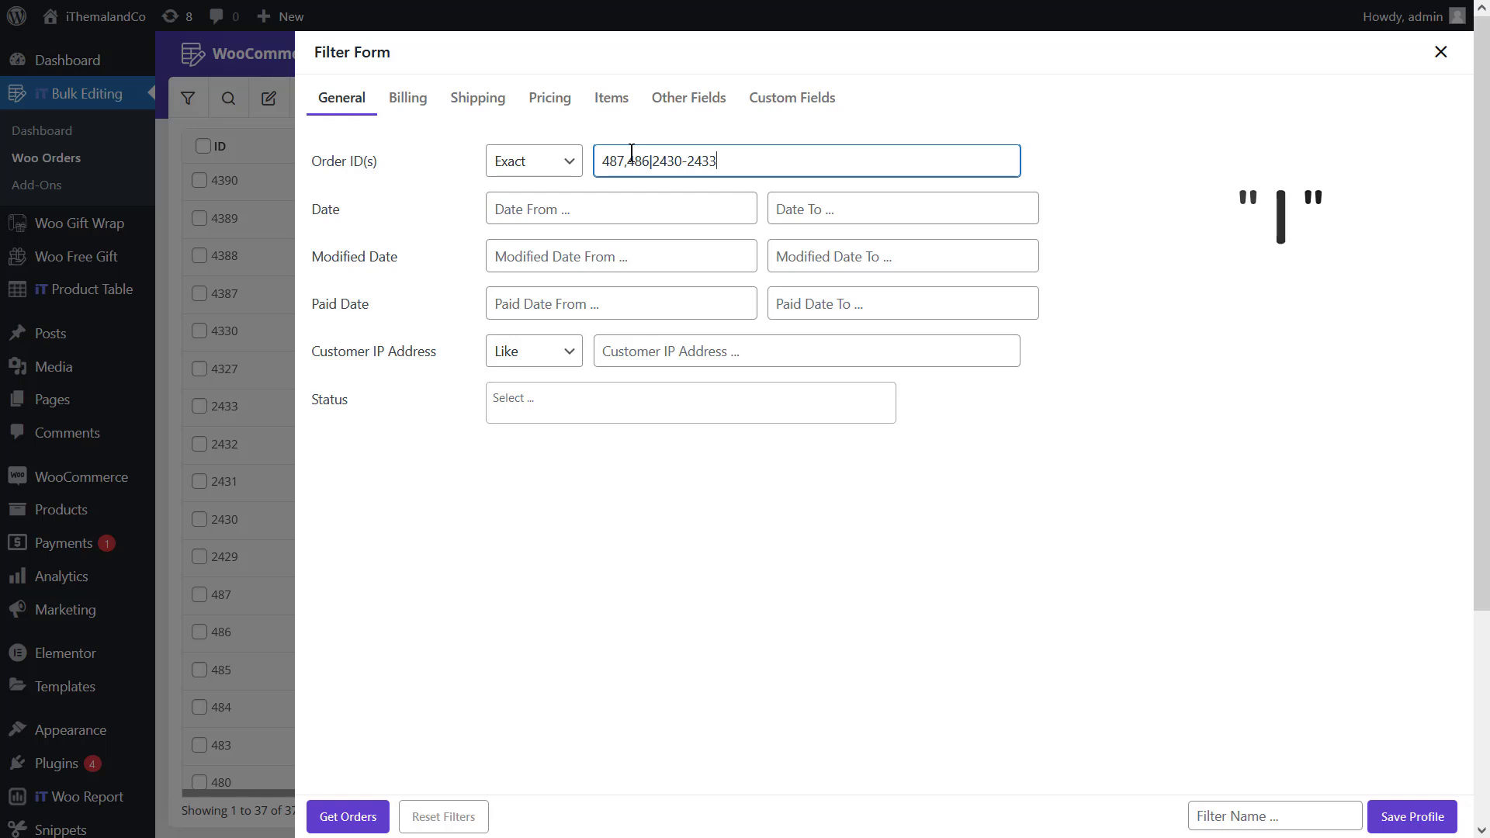
pyautogui.click(341, 816)
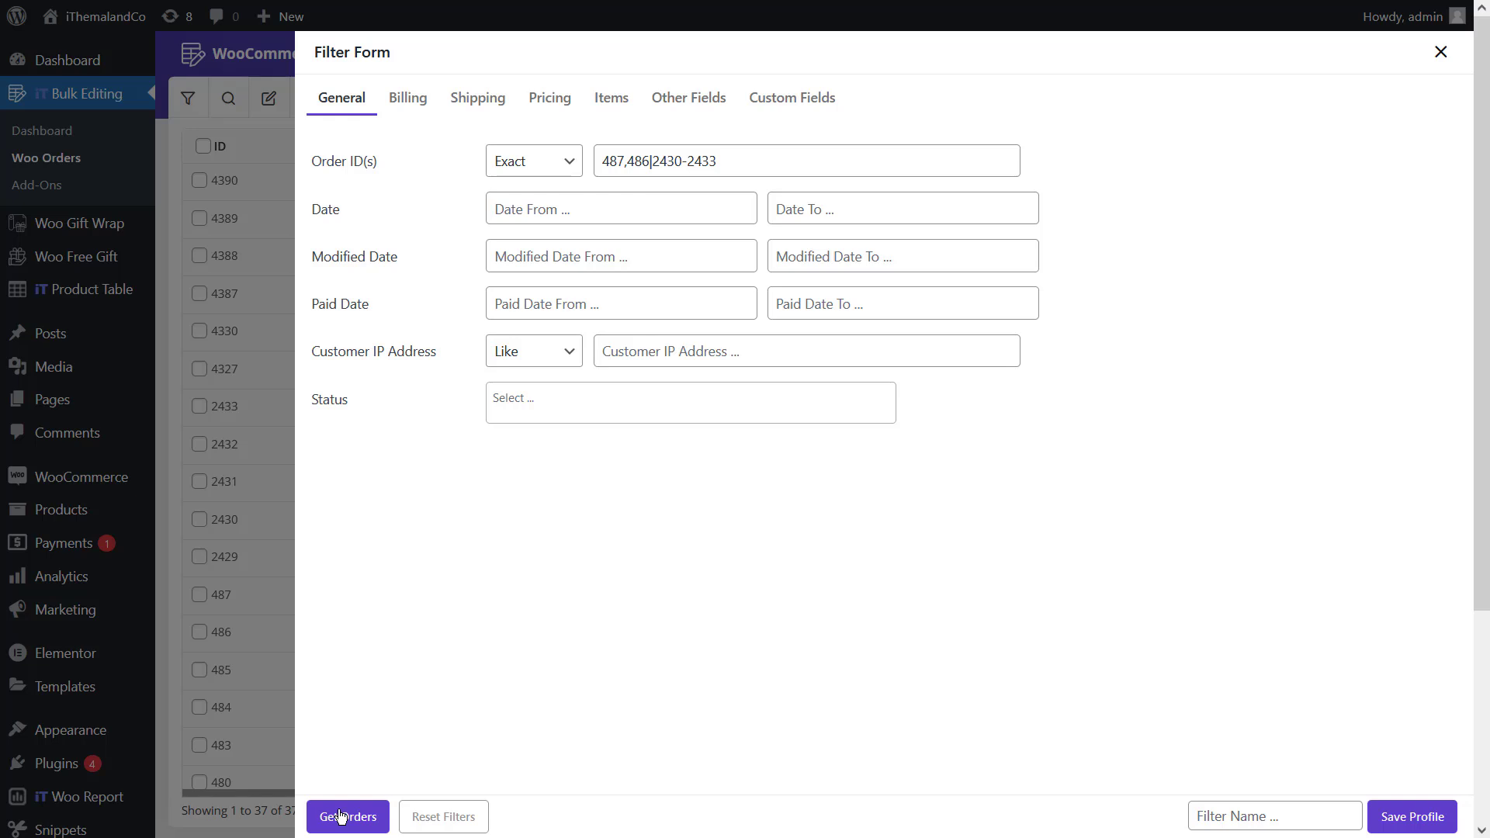
pyautogui.click(341, 816)
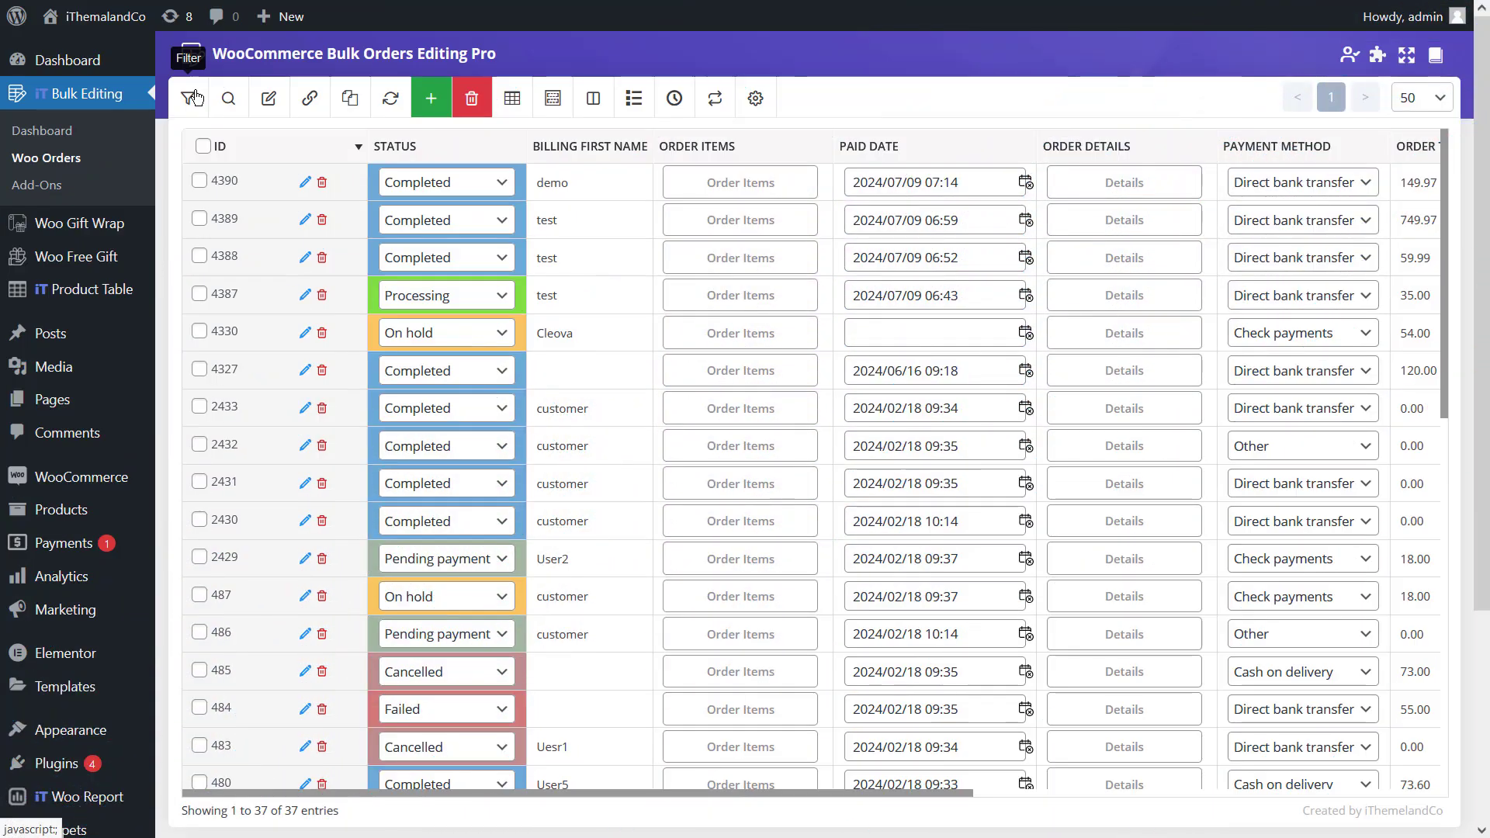
# Set the start of the paid date range to 2024/04/07 19:03 in the bulk editor's order filter form
pyautogui.click(194, 98)
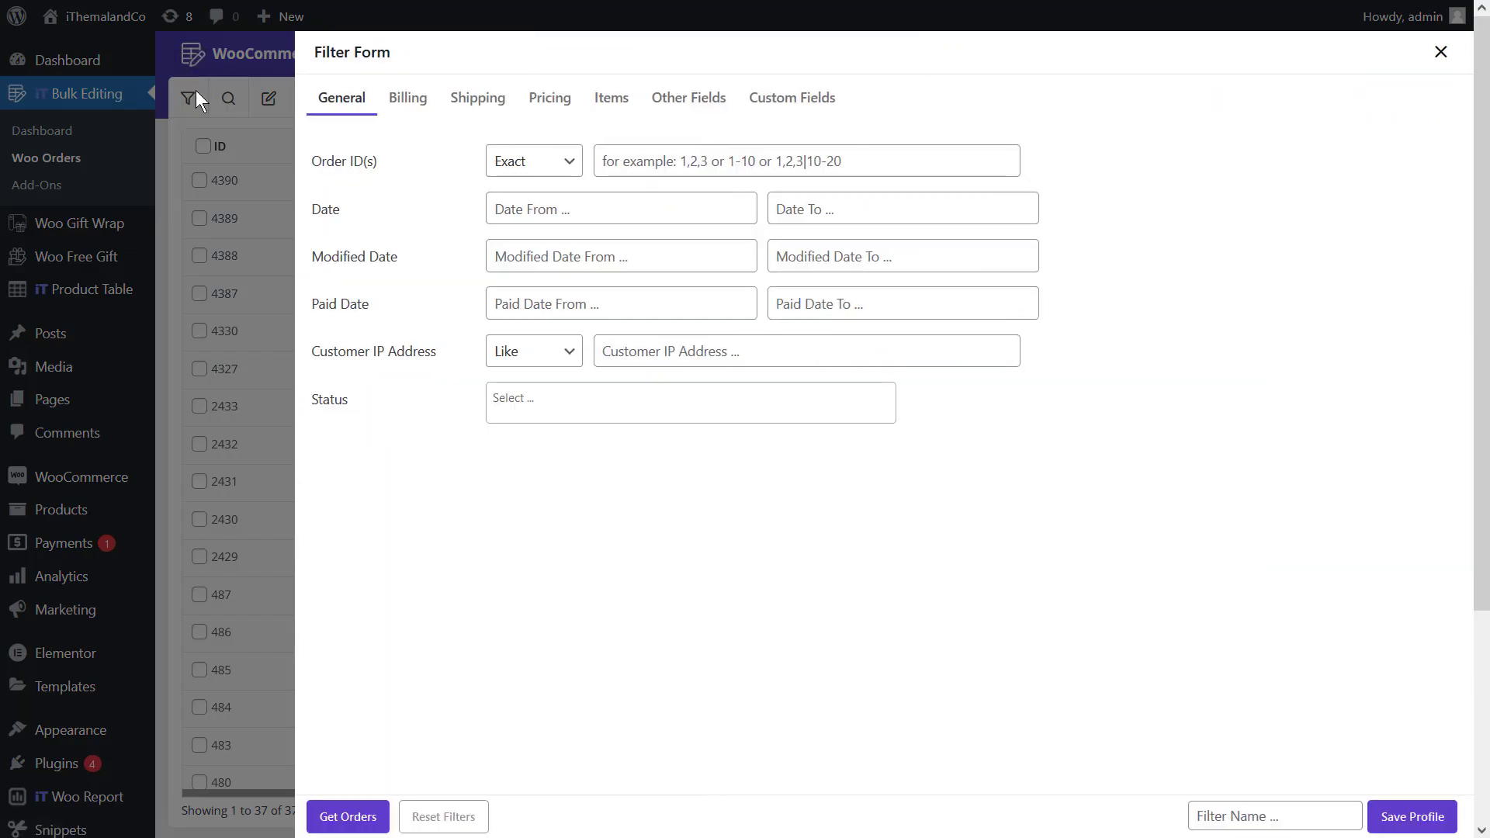
pyautogui.click(552, 313)
pyautogui.click(503, 336)
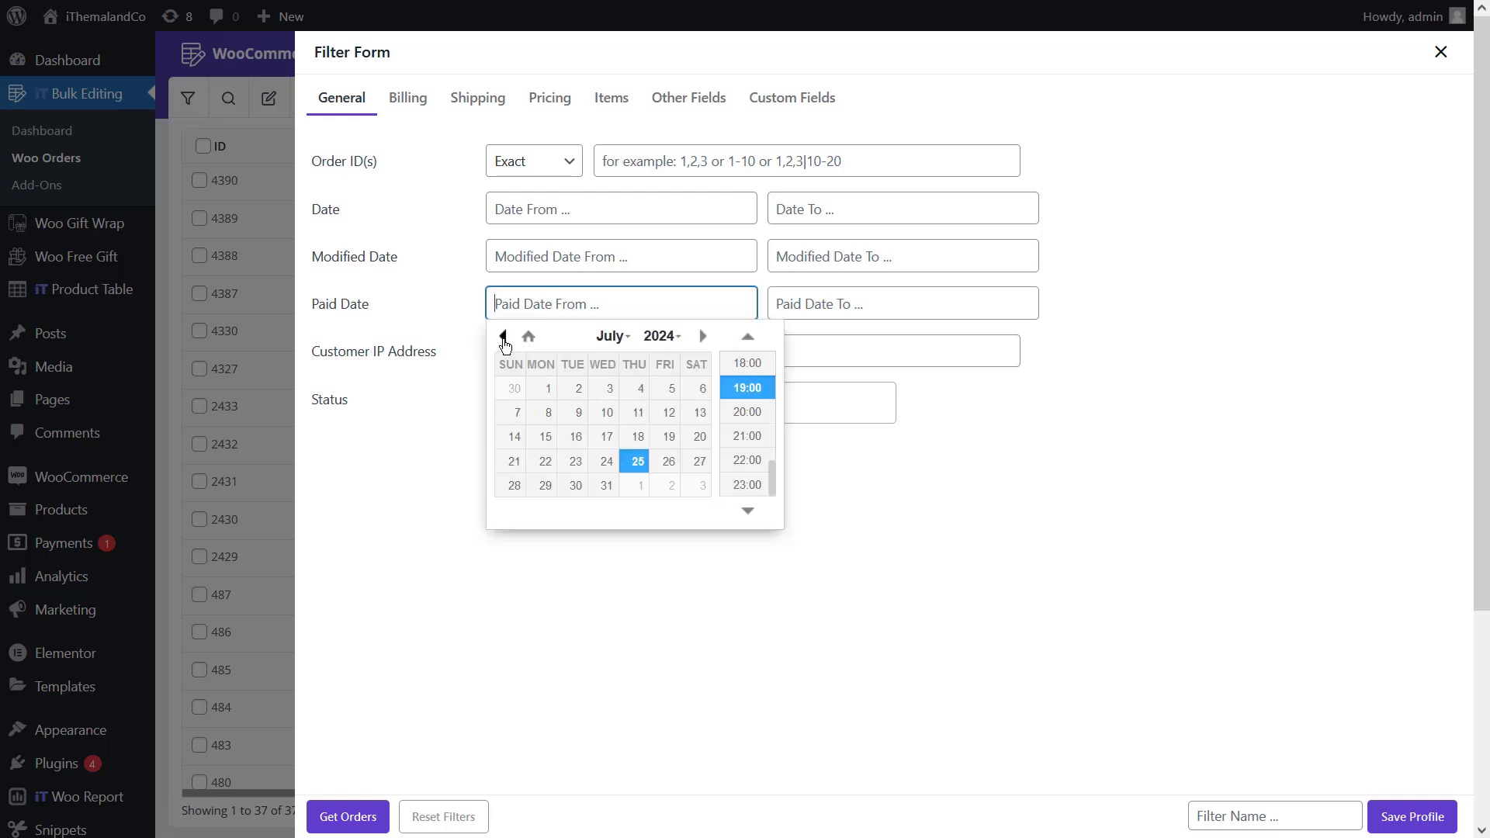
pyautogui.click(503, 336)
pyautogui.click(503, 336)
pyautogui.click(503, 336)
pyautogui.click(518, 412)
# Set the end of the paid date range to 2024/07/01 19:03 and get the matching orders
pyautogui.click(859, 306)
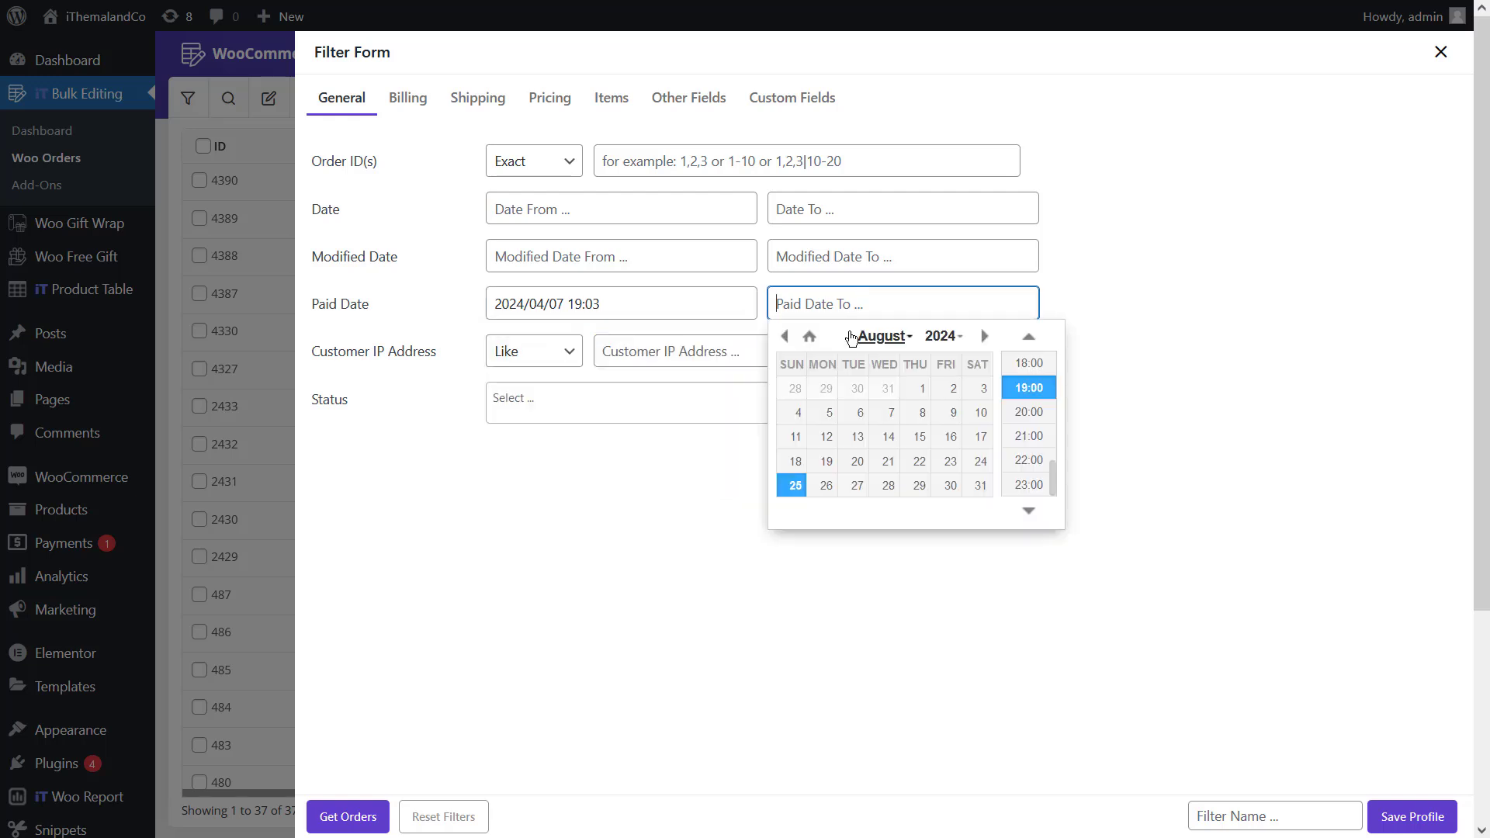
pyautogui.click(785, 336)
pyautogui.click(824, 388)
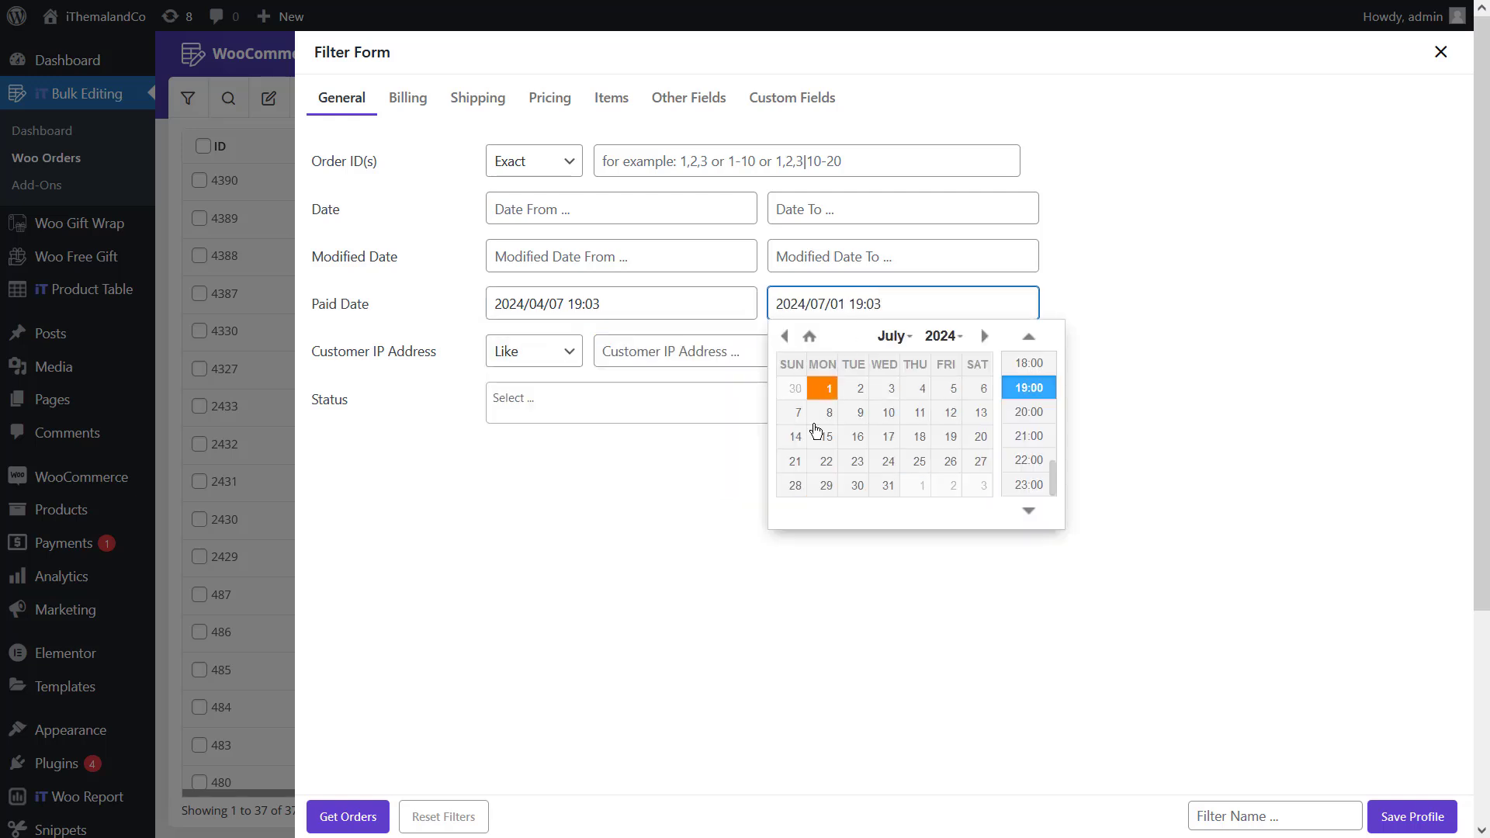
pyautogui.click(321, 824)
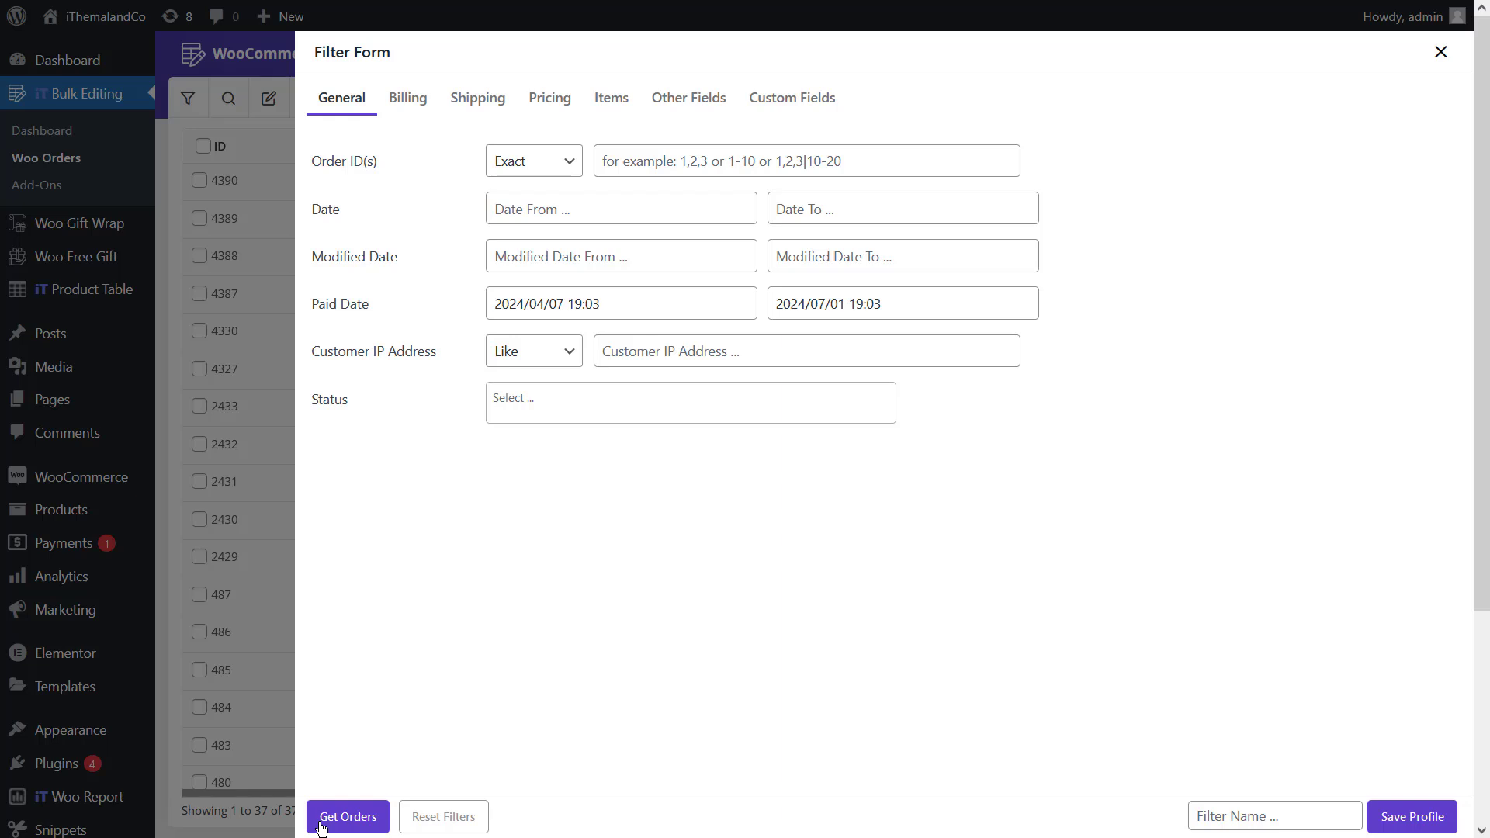
pyautogui.click(314, 824)
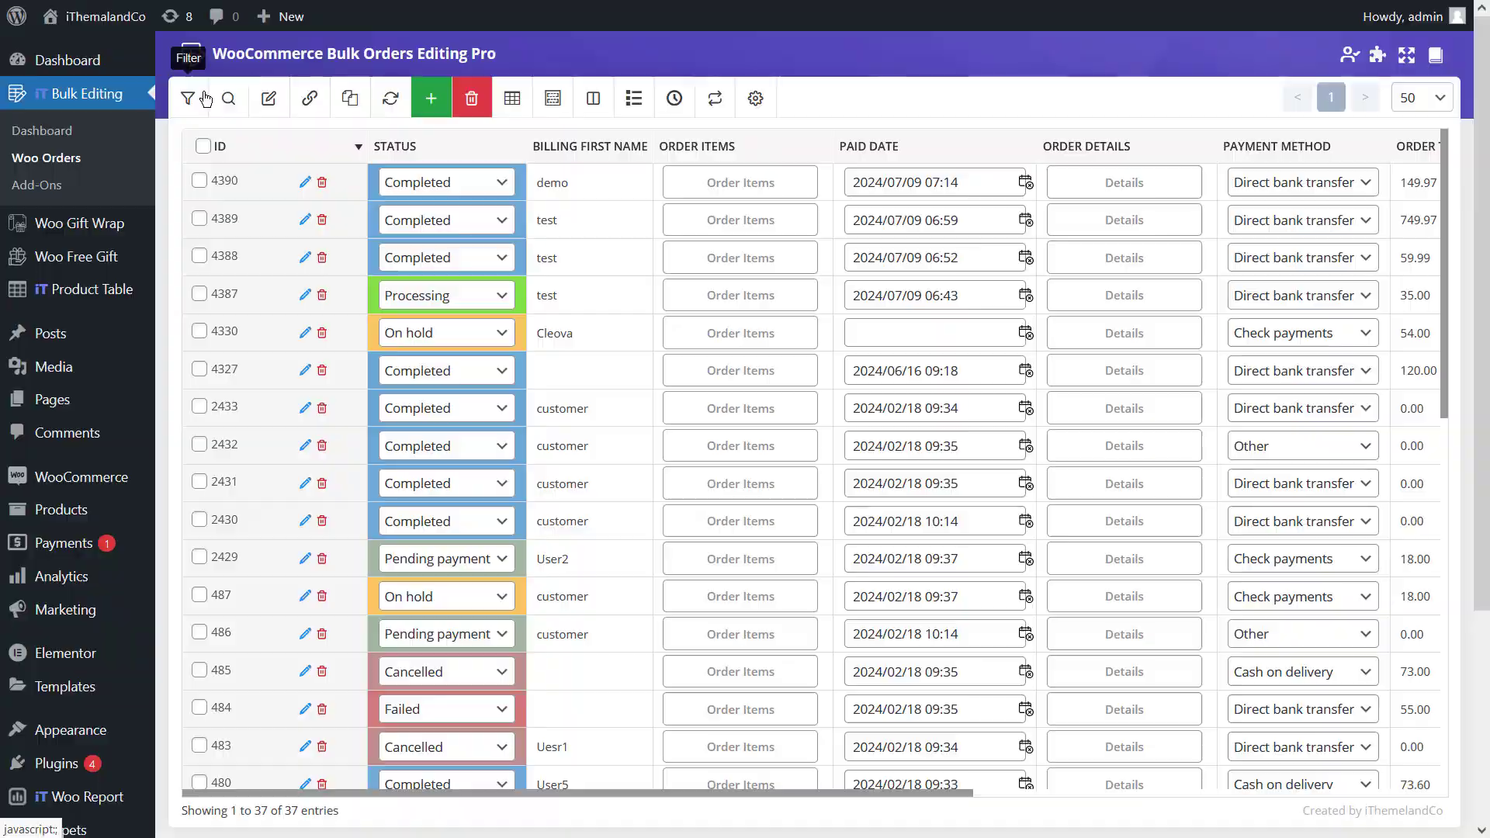
# Filter the orders by a billing first name that is exactly admin, and get the matching orders
pyautogui.click(206, 99)
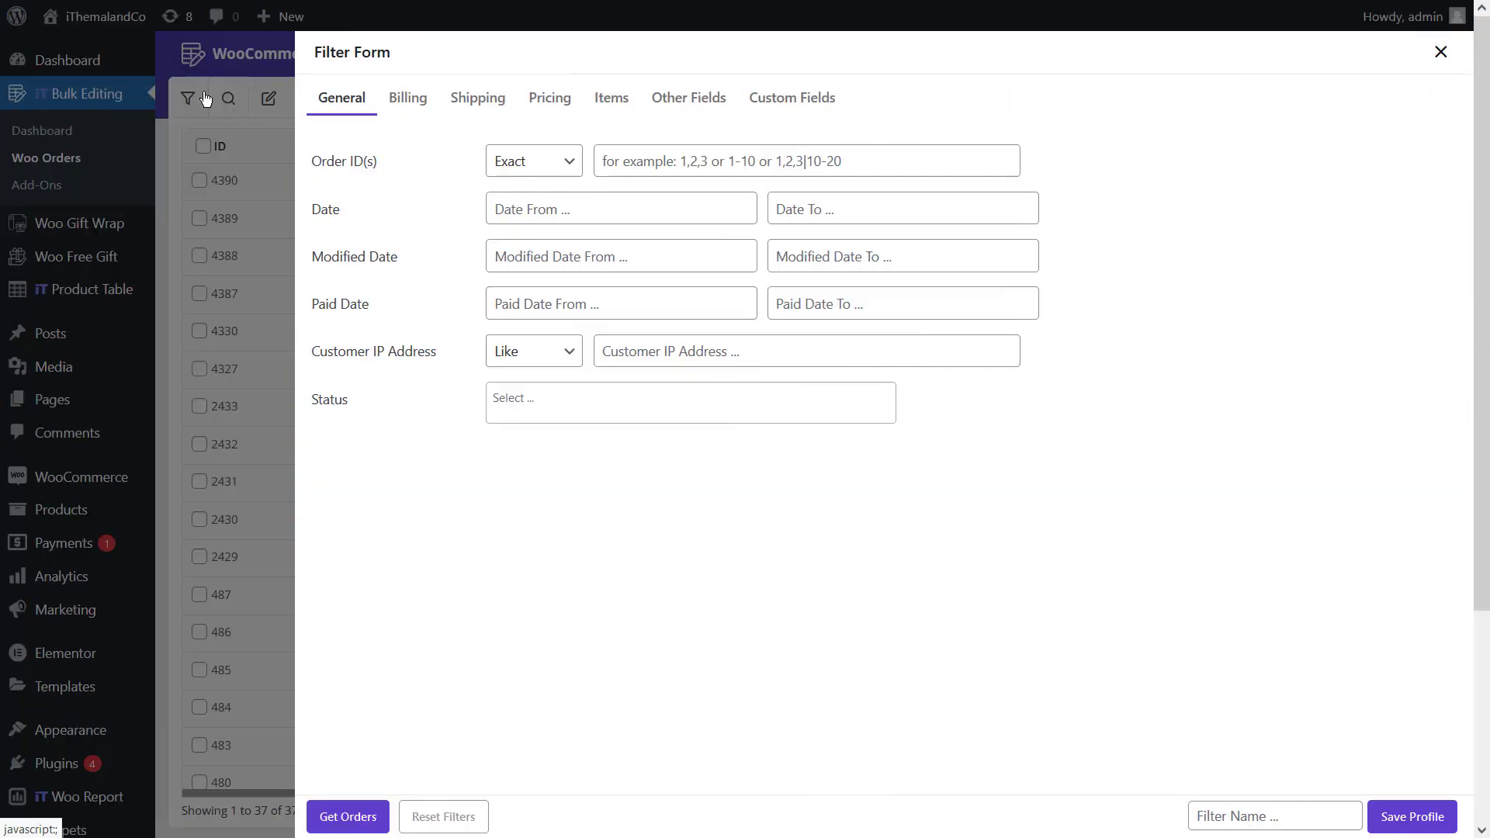
pyautogui.click(416, 102)
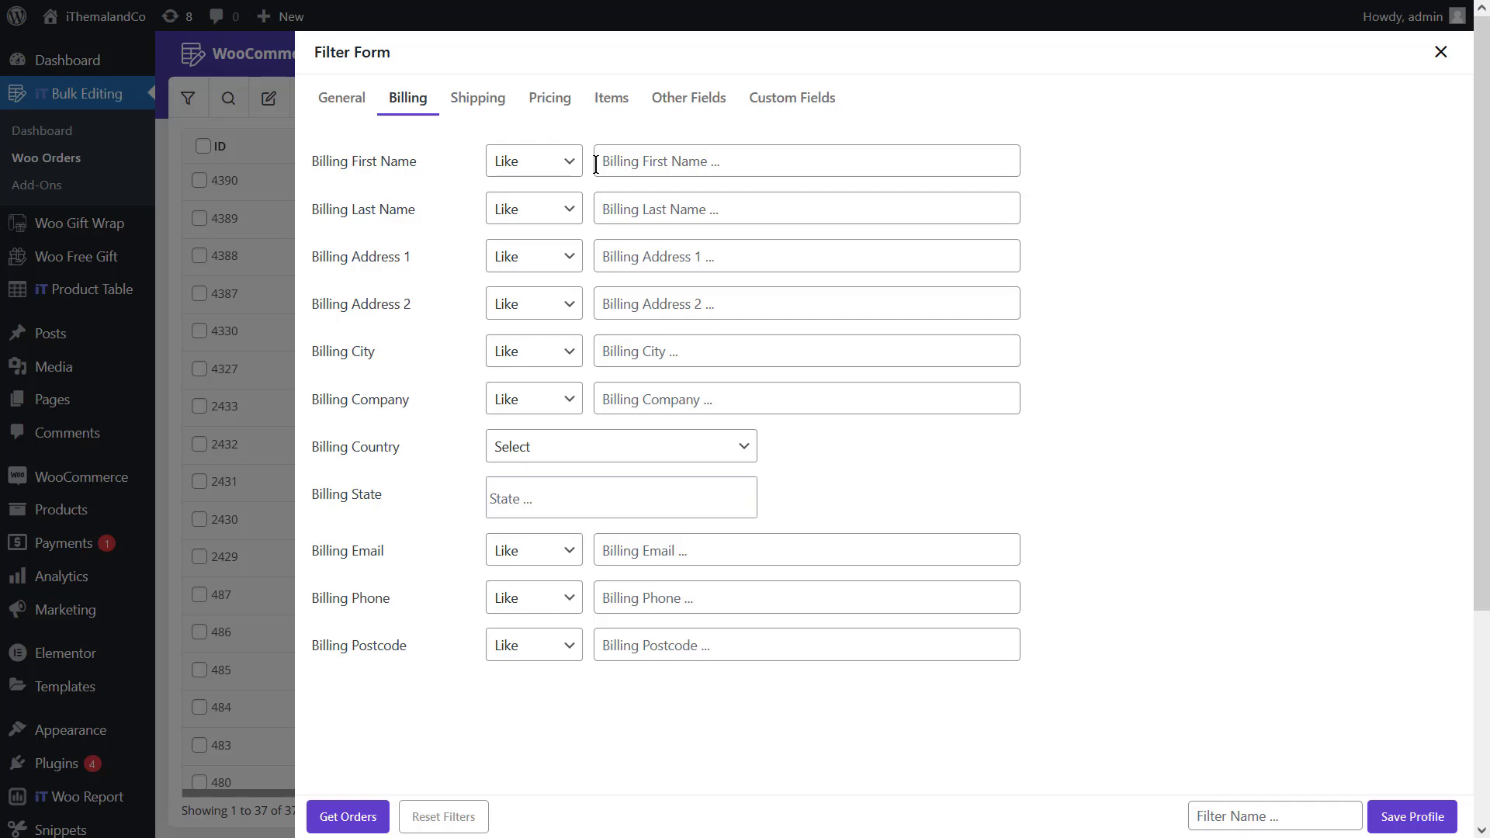
pyautogui.click(580, 169)
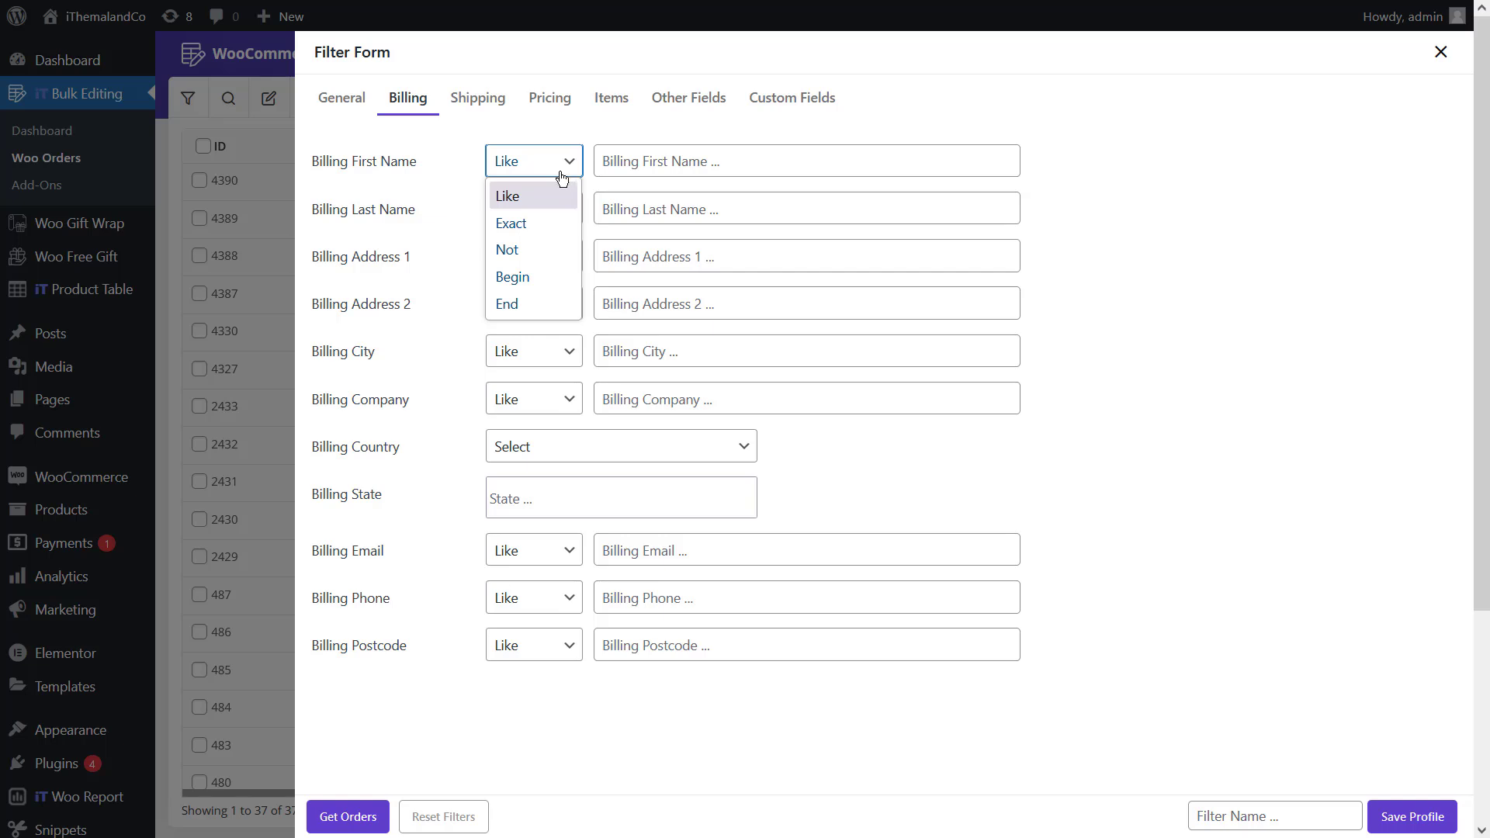
pyautogui.click(542, 226)
pyautogui.click(632, 172)
pyautogui.write('admin')
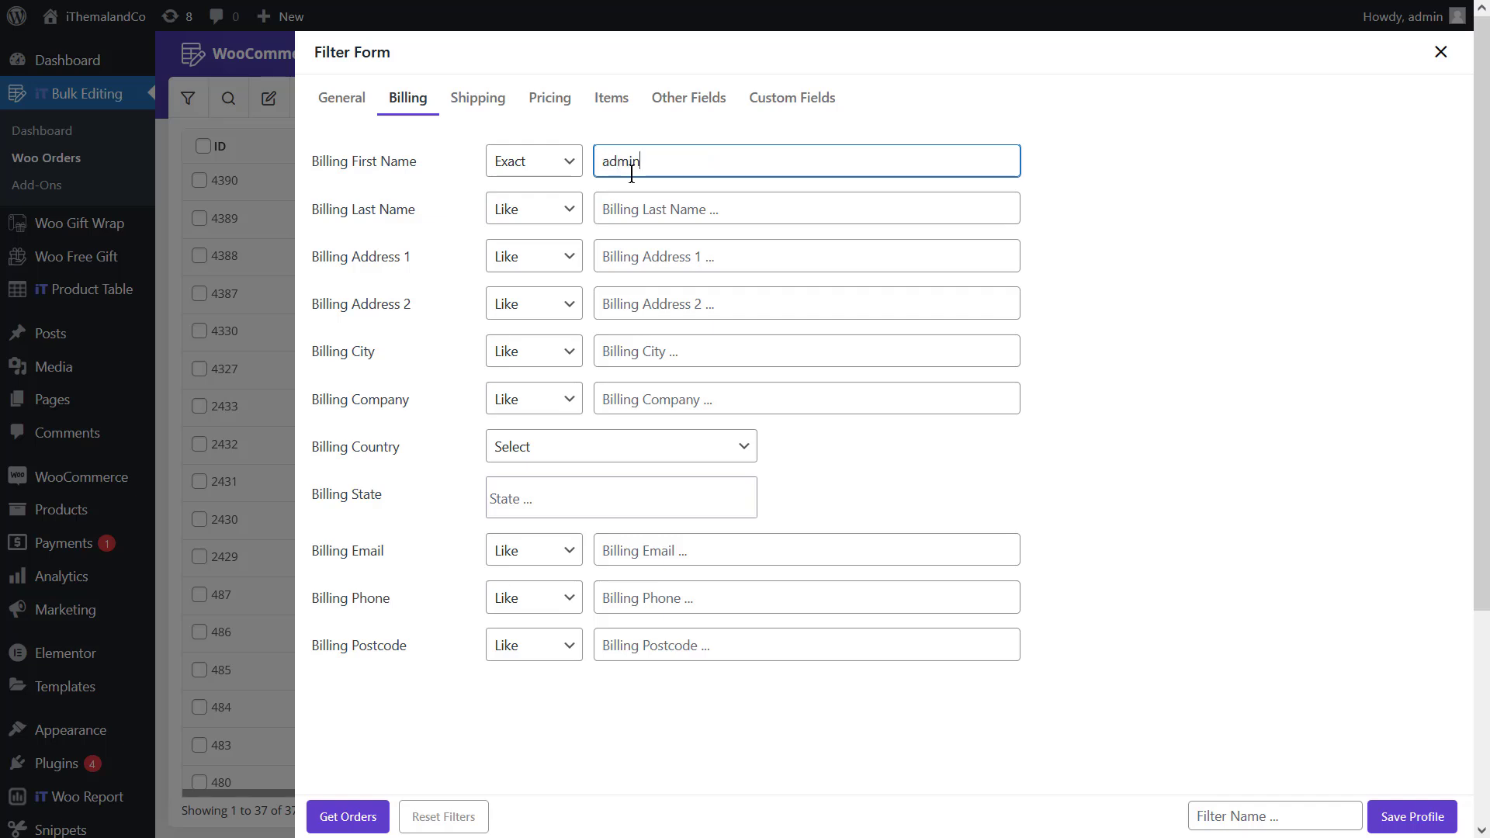
pyautogui.click(377, 815)
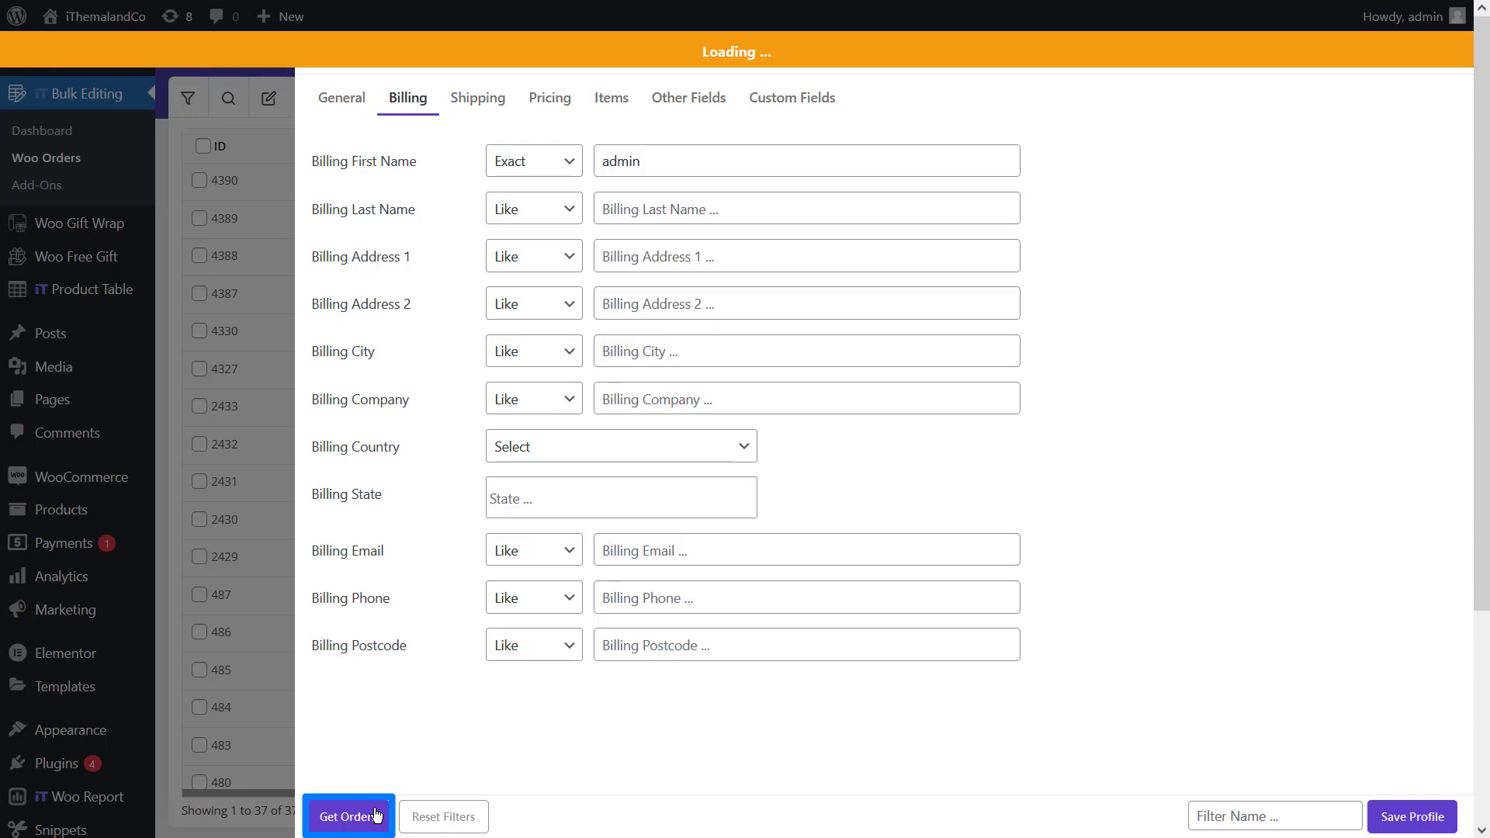
pyautogui.click(216, 458)
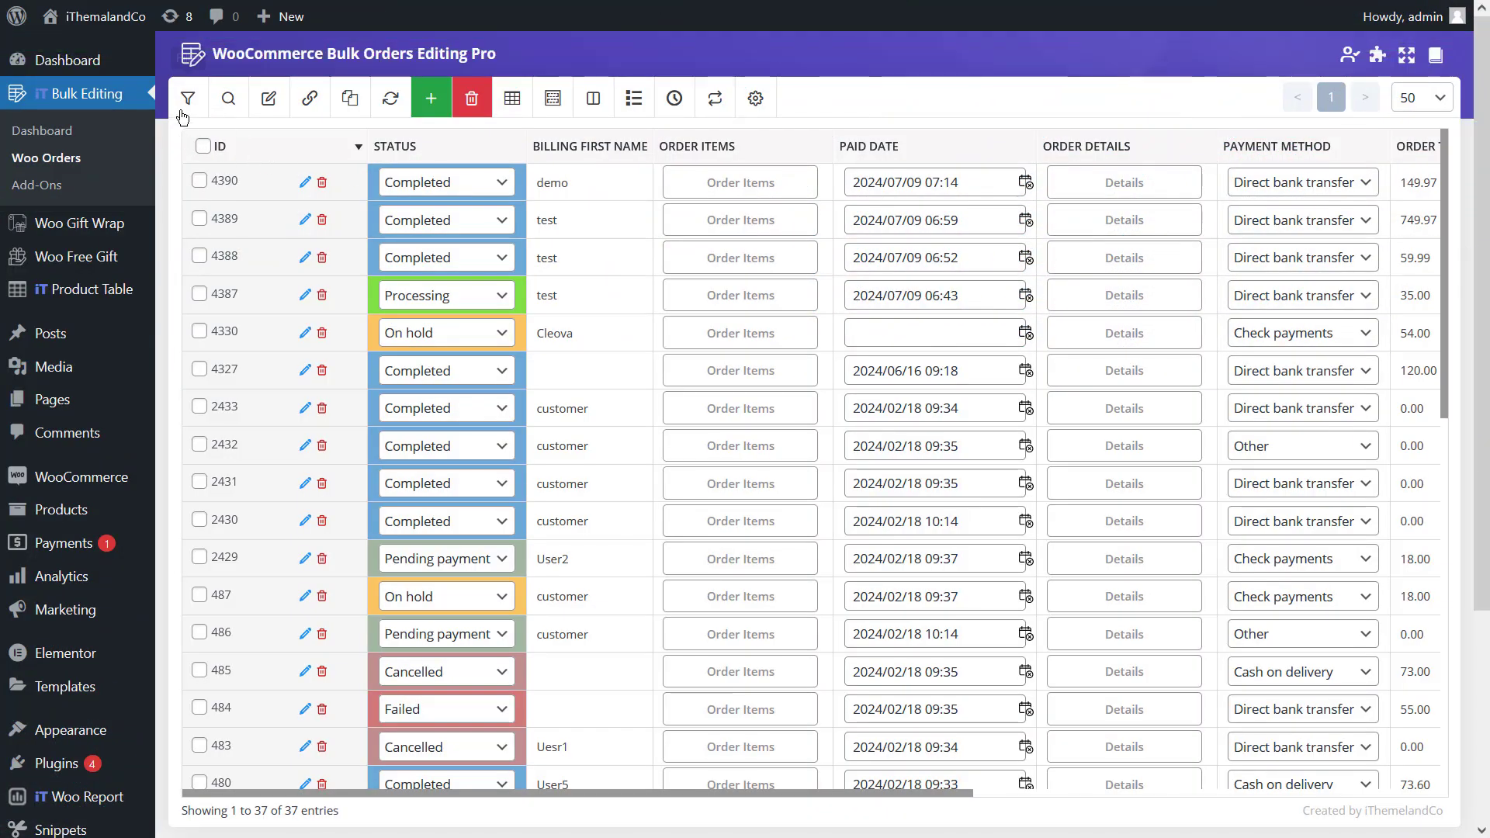
# Filter the orders by a shipping city that is not New york, get the matching orders and check their shipping cities
pyautogui.click(186, 99)
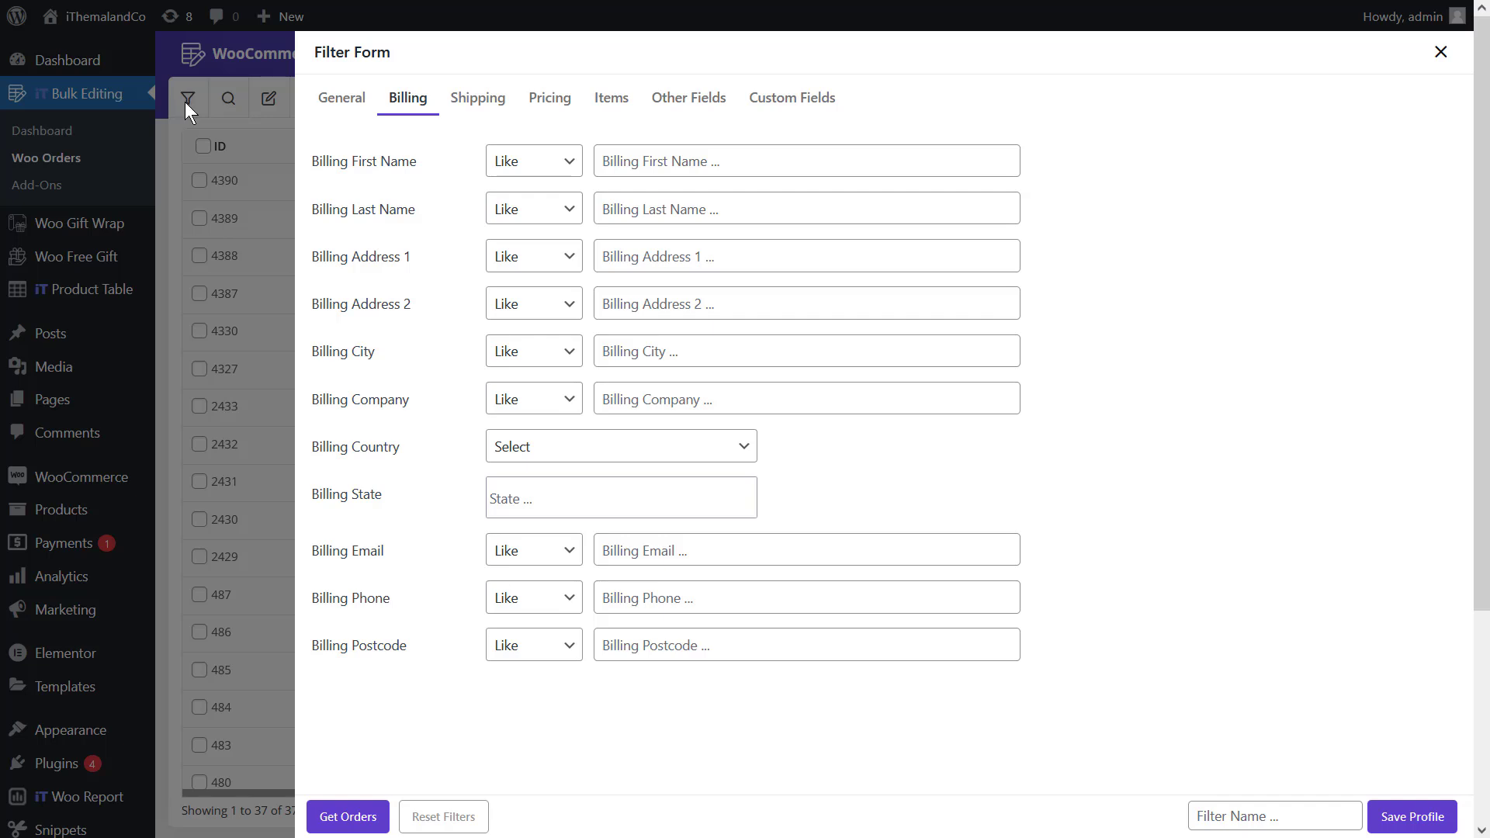
pyautogui.click(480, 99)
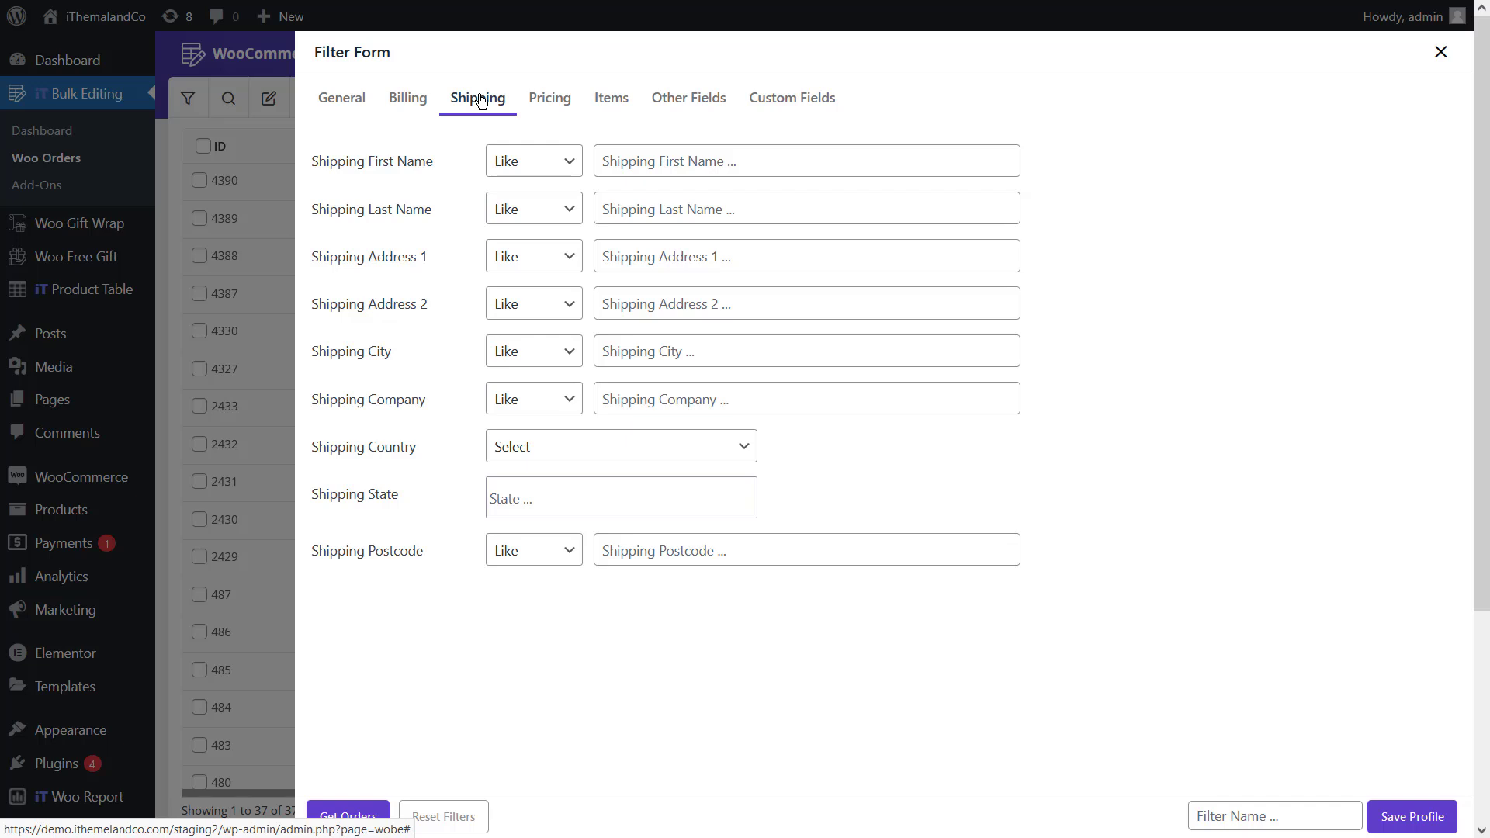
pyautogui.click(576, 355)
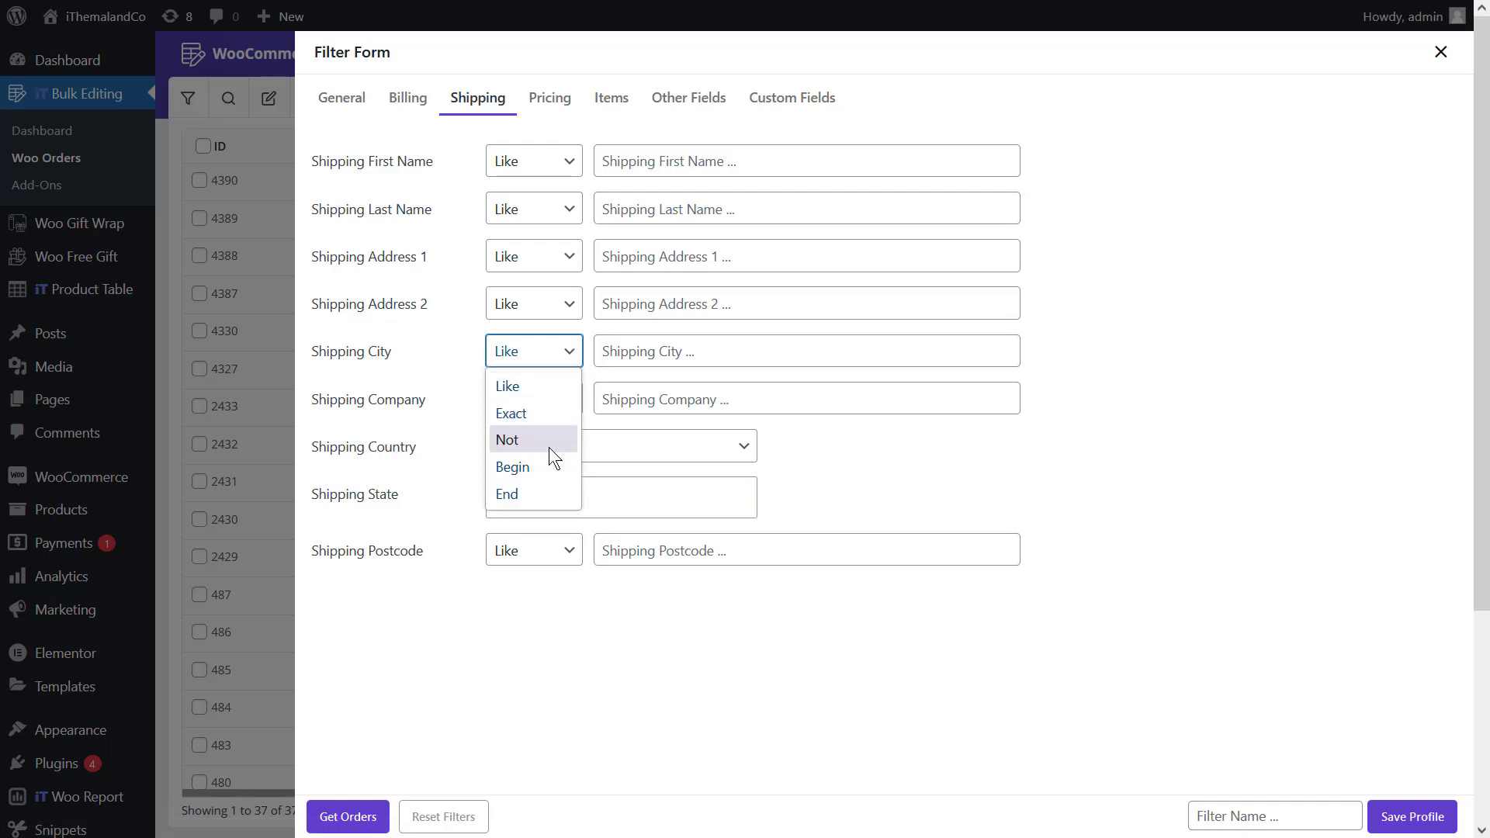
pyautogui.click(548, 447)
pyautogui.click(604, 351)
pyautogui.write('New york')
pyautogui.click(367, 826)
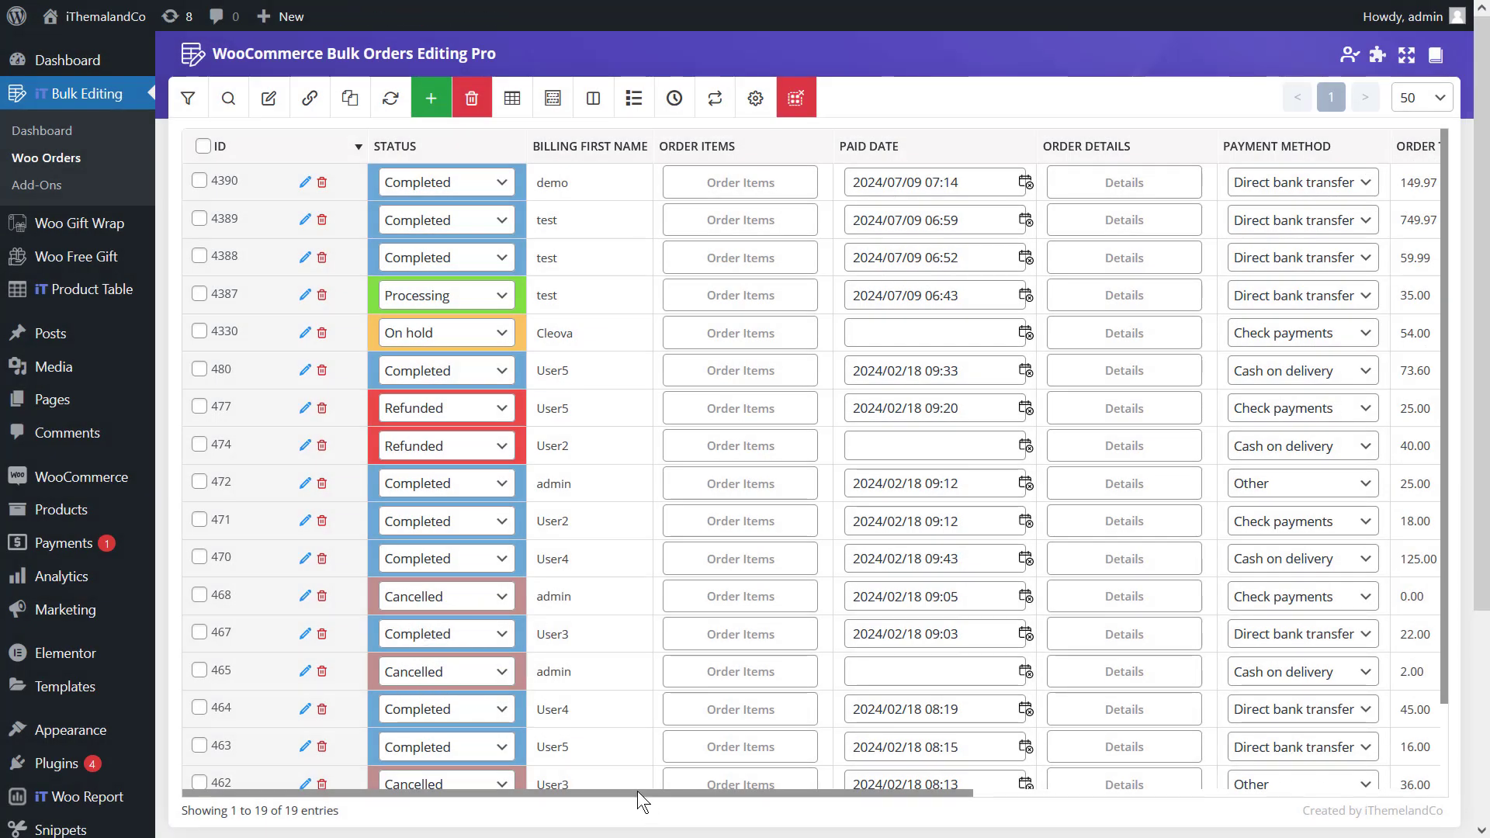
pyautogui.moveTo(636, 790); pyautogui.dragTo(1157, 780)
pyautogui.scroll(-3, 1259, 539)
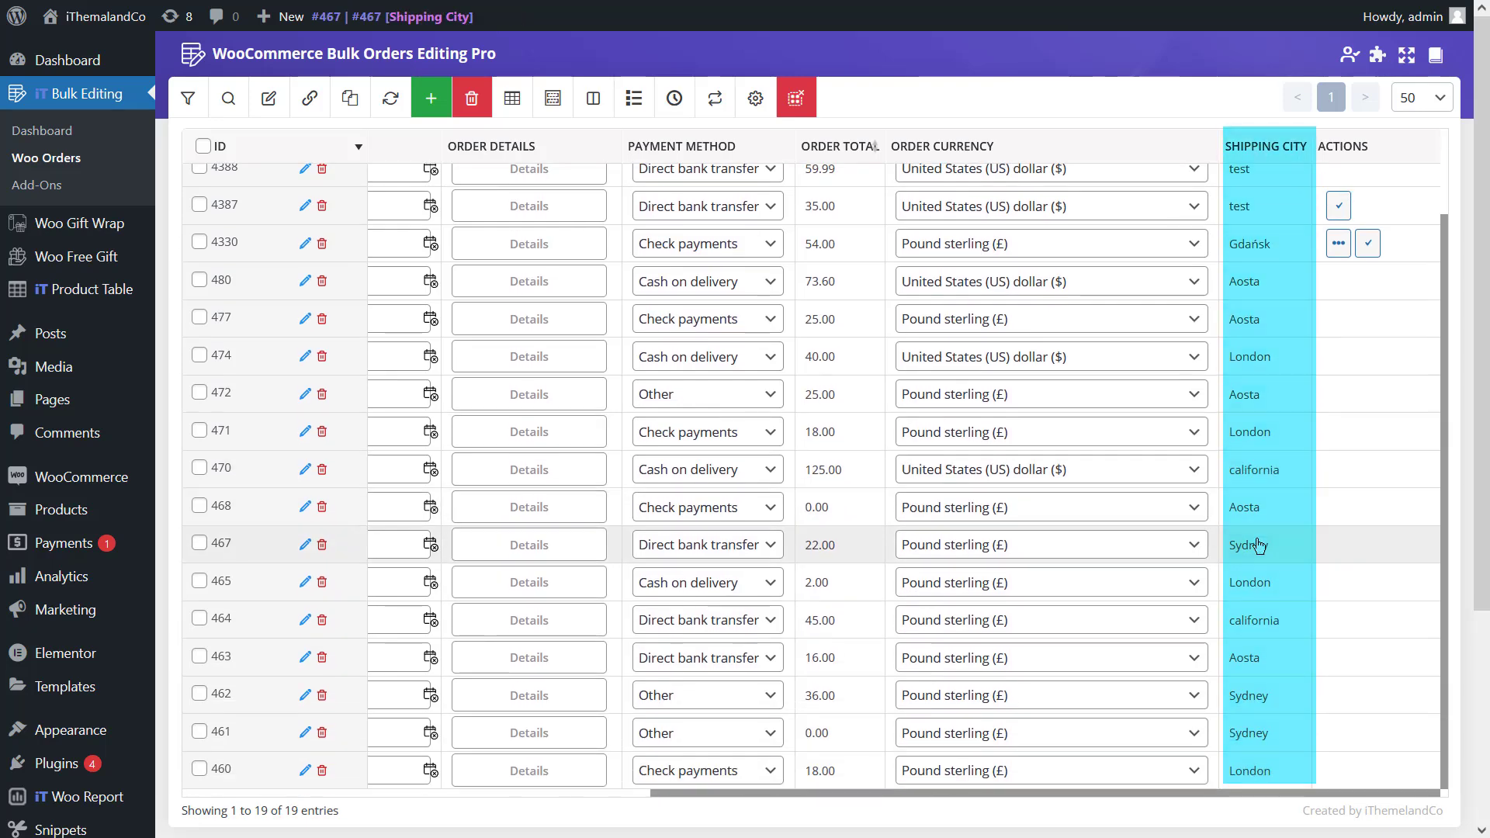
pyautogui.scroll(3, 1259, 540)
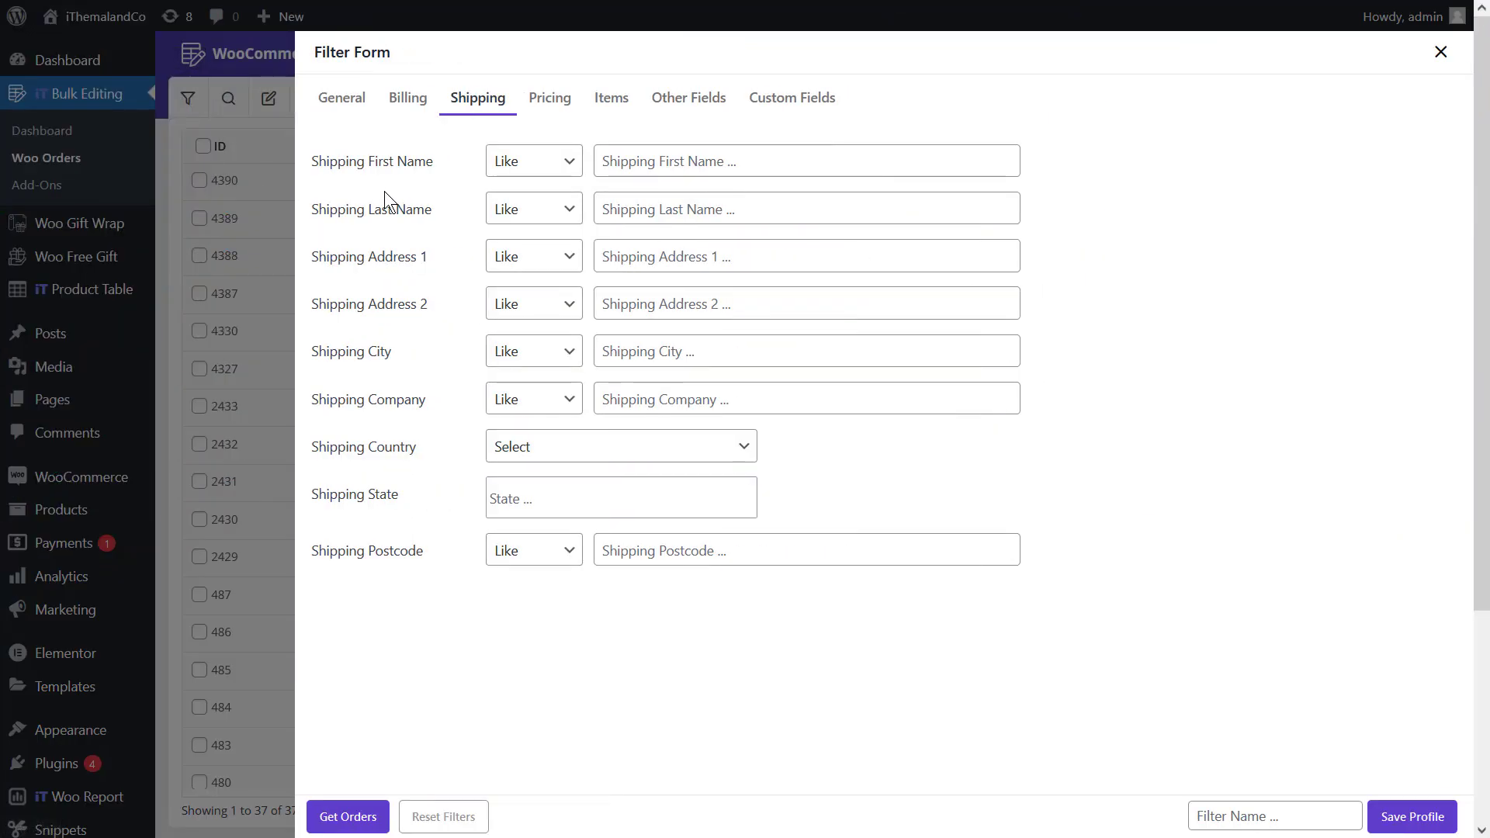
# Set the order currency to United States (US) dollar ($) in the filter form's pricing fields
pyautogui.click(562, 107)
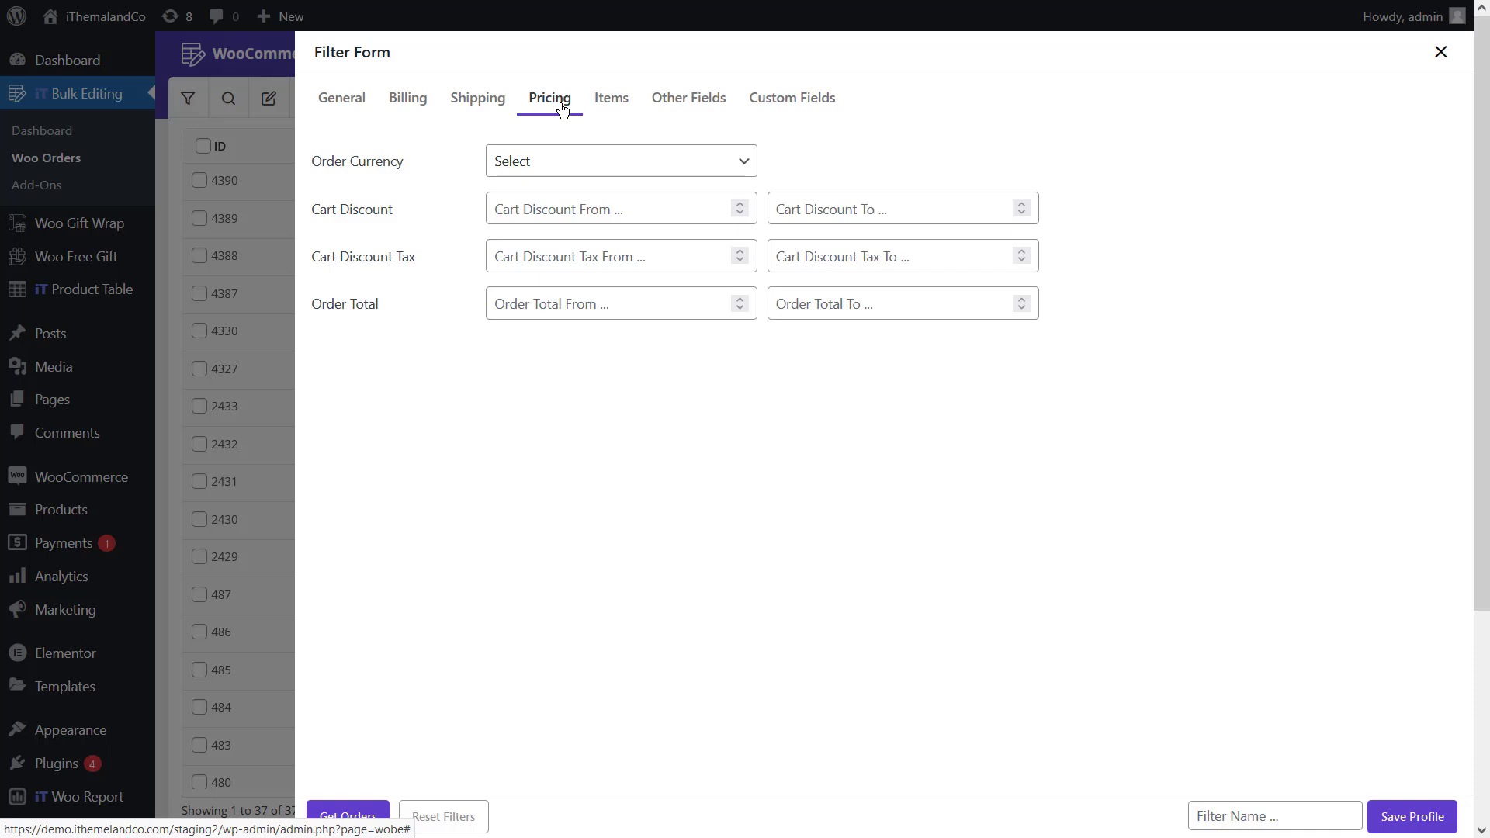
pyautogui.click(554, 160)
pyautogui.click(556, 164)
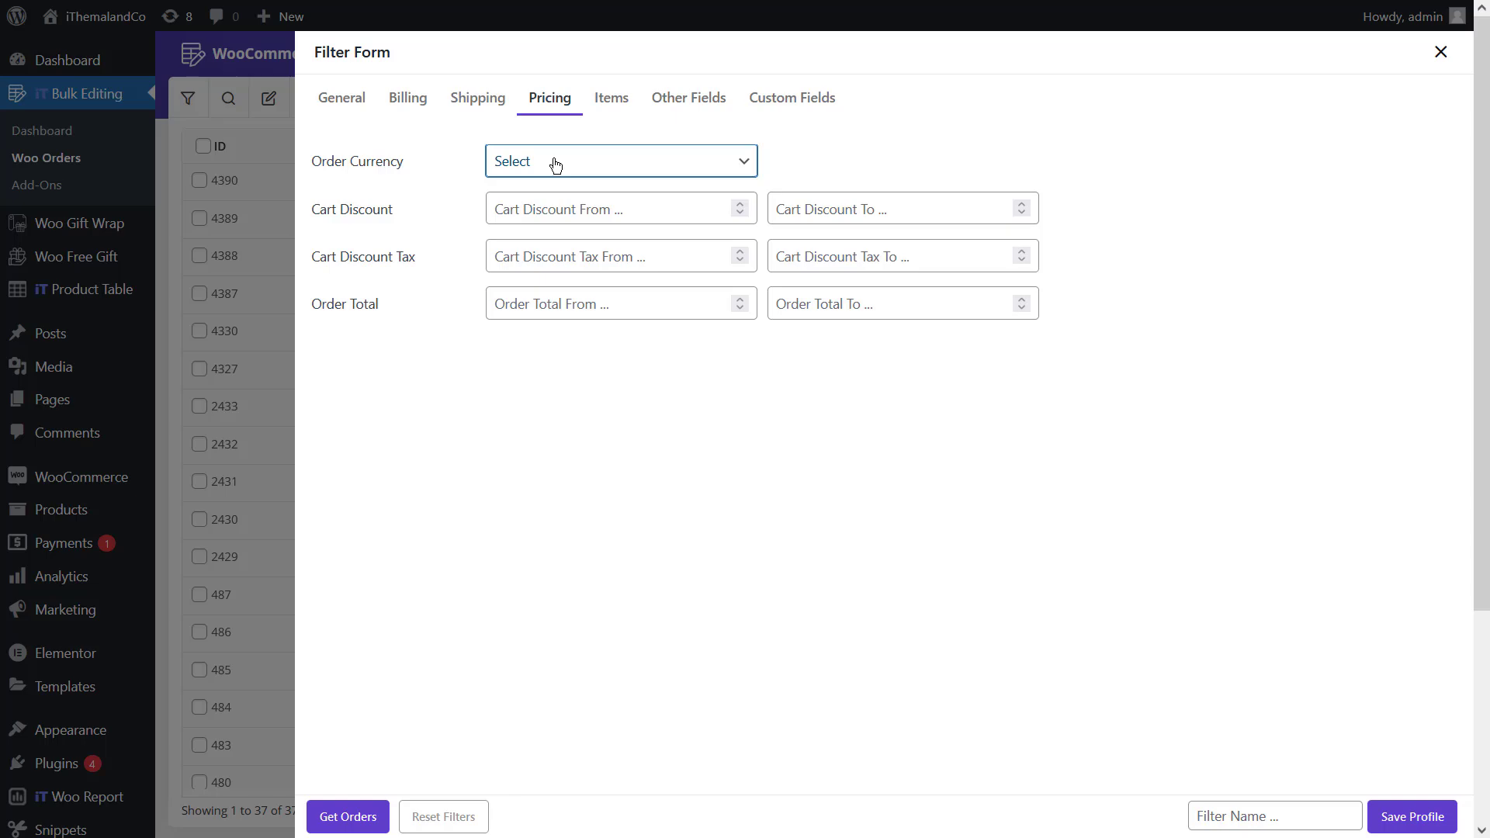
pyautogui.click(554, 161)
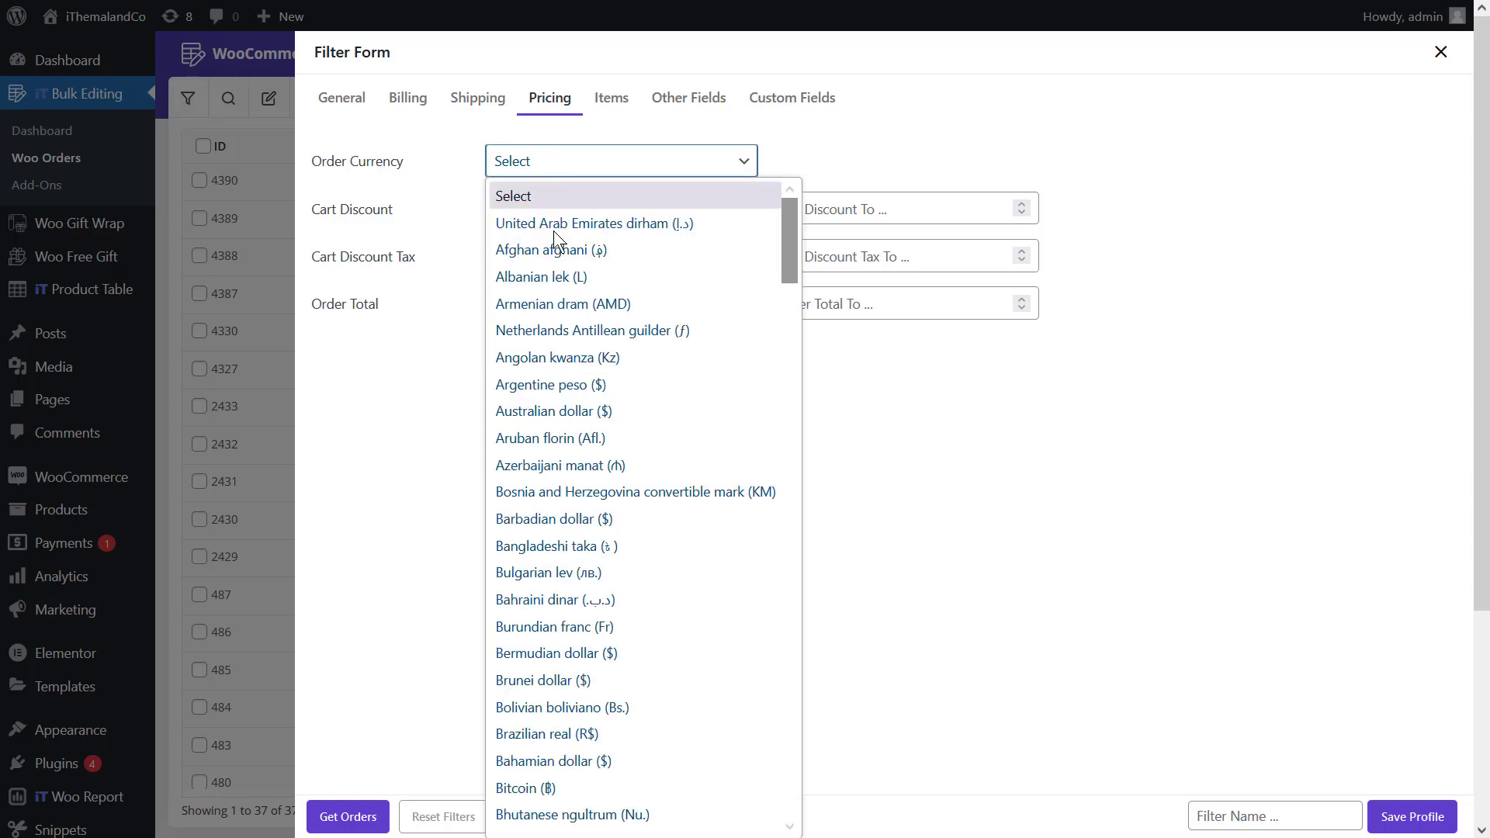
pyautogui.scroll(-8, 558, 615)
pyautogui.scroll(-4, 559, 615)
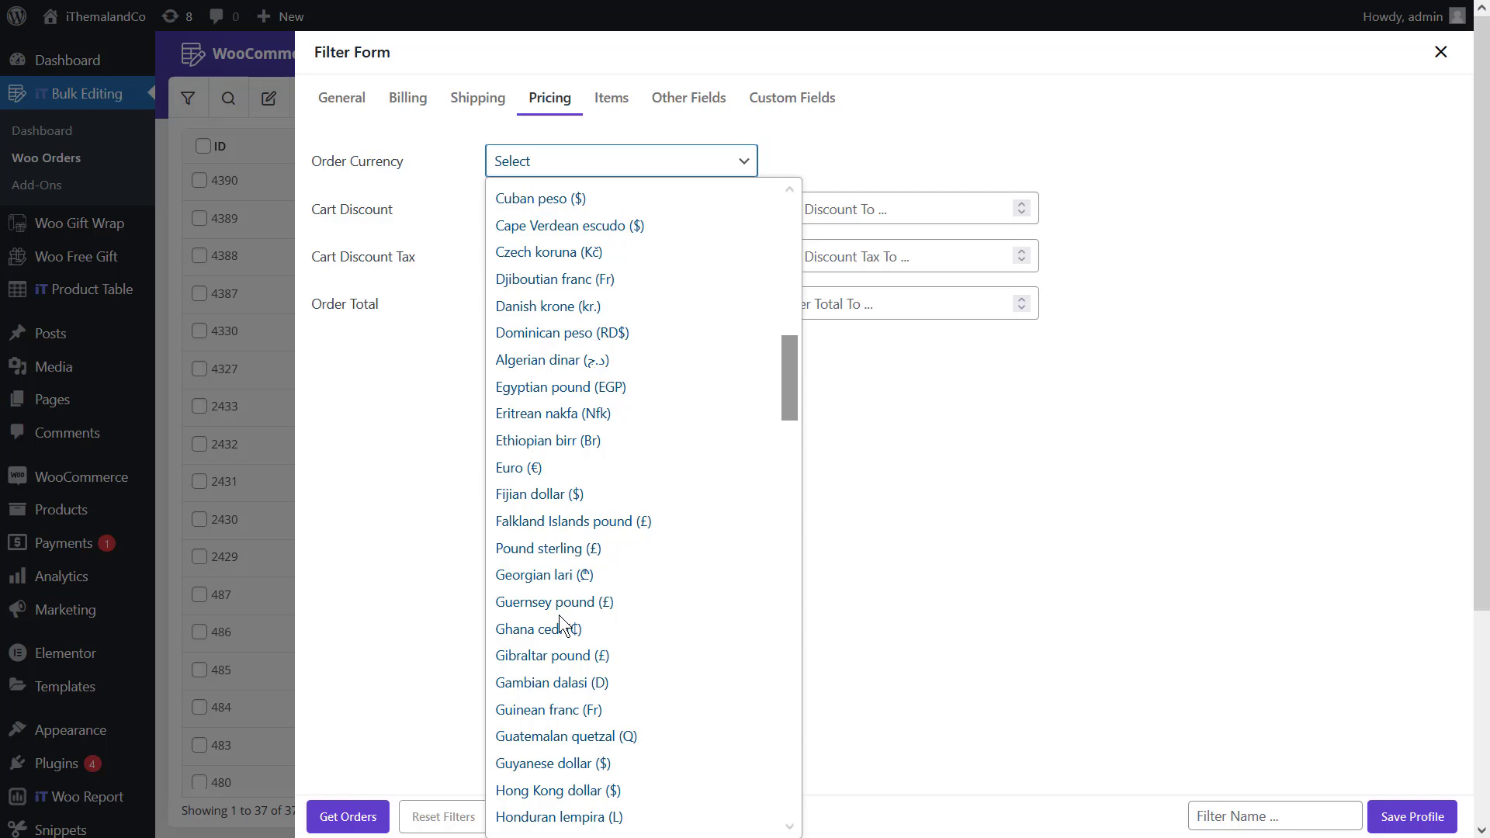
pyautogui.scroll(-12, 558, 615)
pyautogui.scroll(-20, 559, 615)
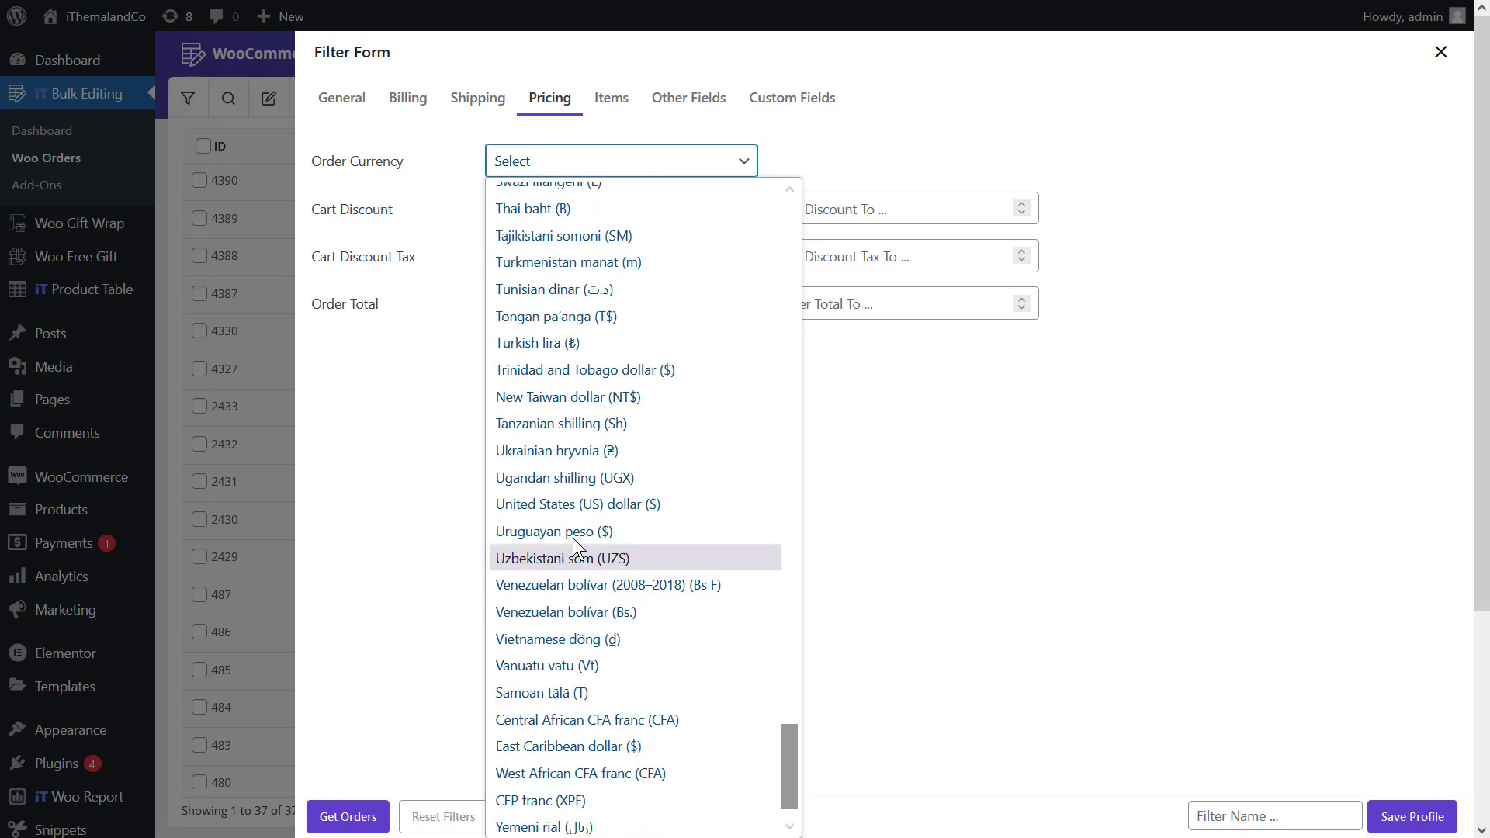
pyautogui.click(582, 505)
# Get the orders with an order total from 50 to 200, and reset the filter after viewing them
pyautogui.click(529, 312)
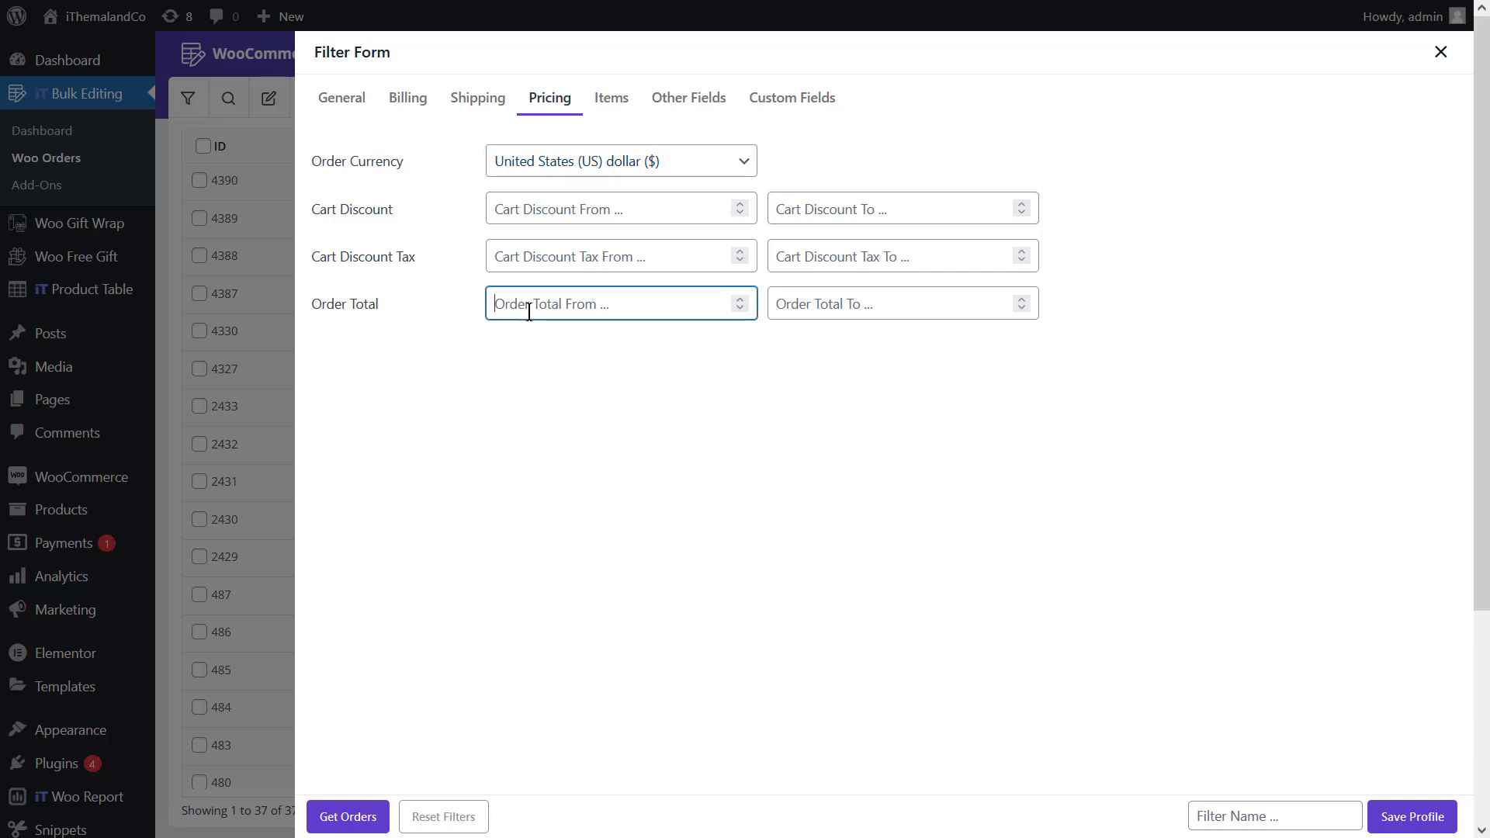
pyautogui.write('50')
pyautogui.click(794, 312)
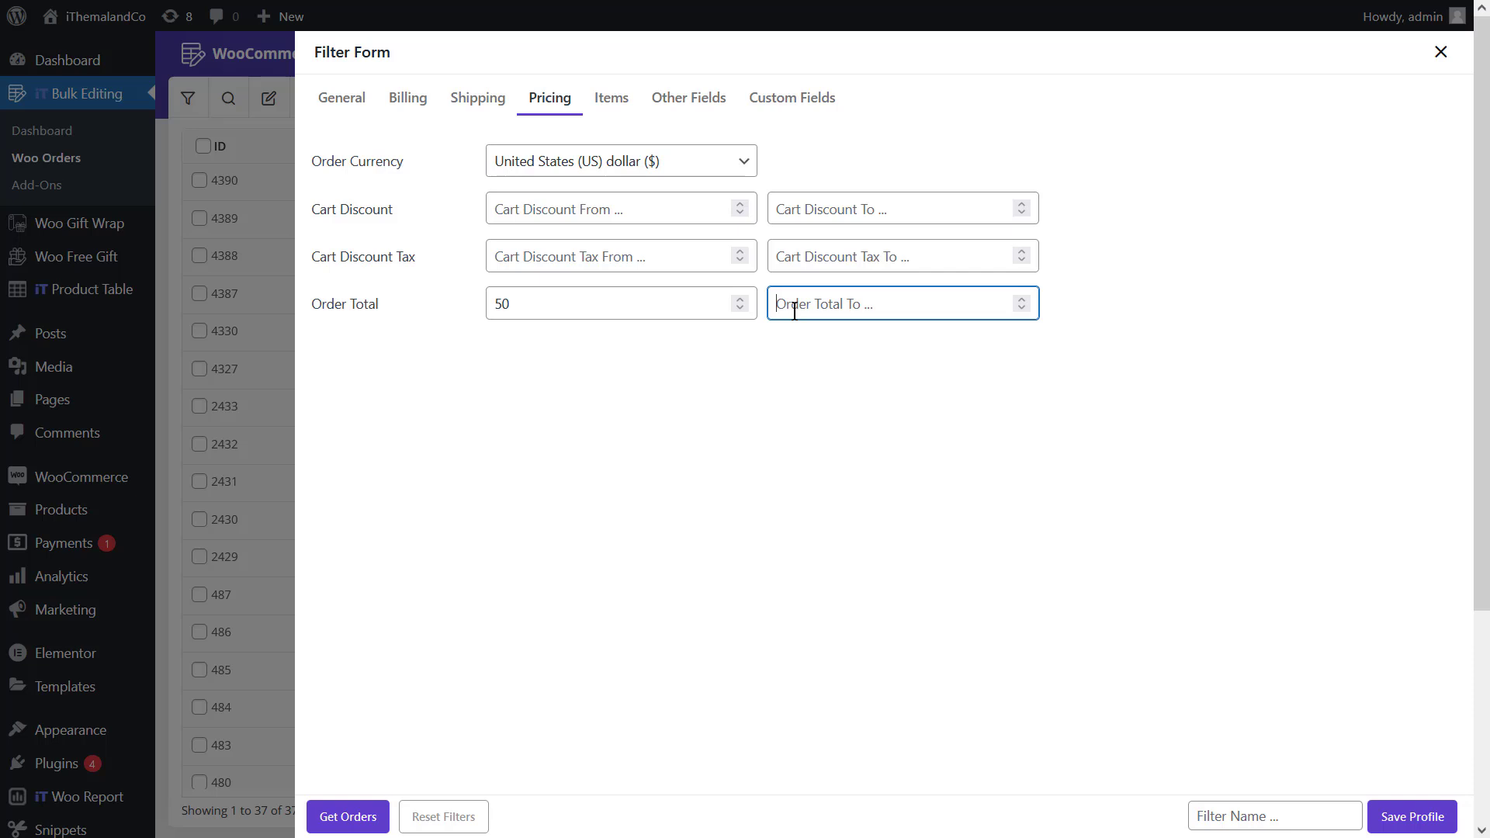
pyautogui.write('200')
pyautogui.click(376, 813)
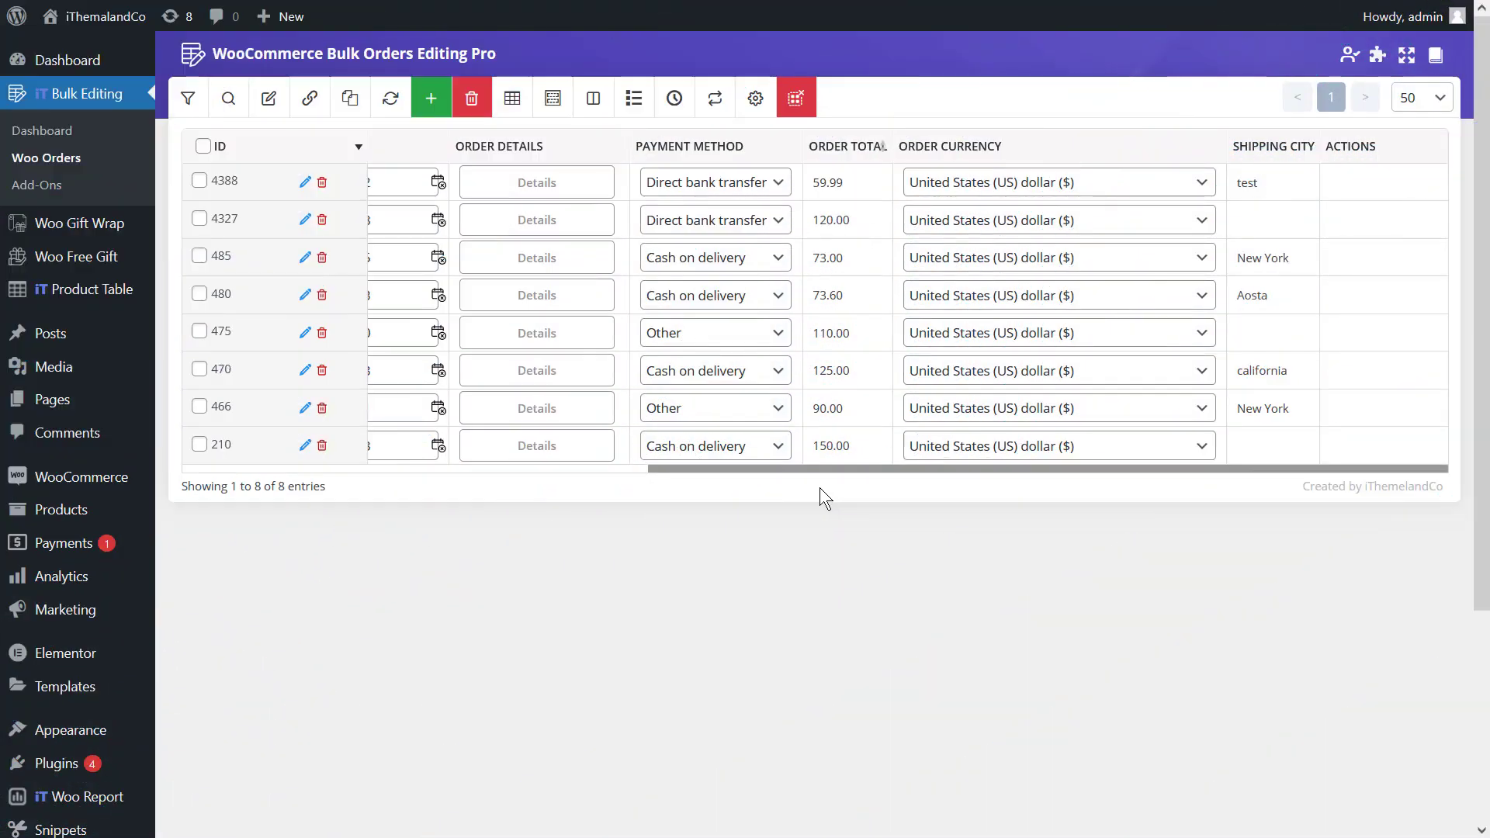
pyautogui.click(796, 98)
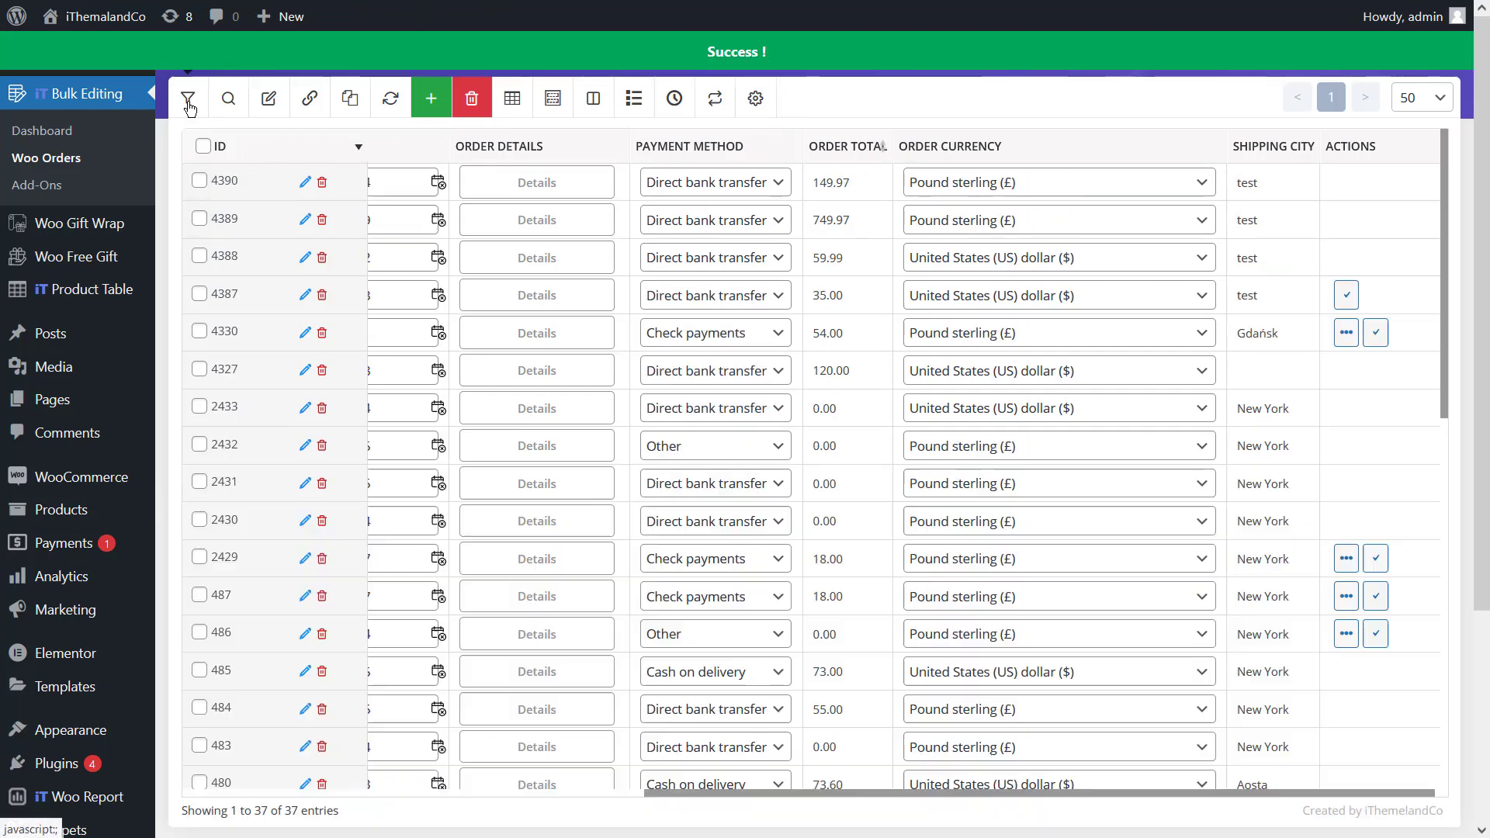
# Add Sunglasses 10% to the products filter among the order item fields, keeping the OR operator
pyautogui.click(188, 107)
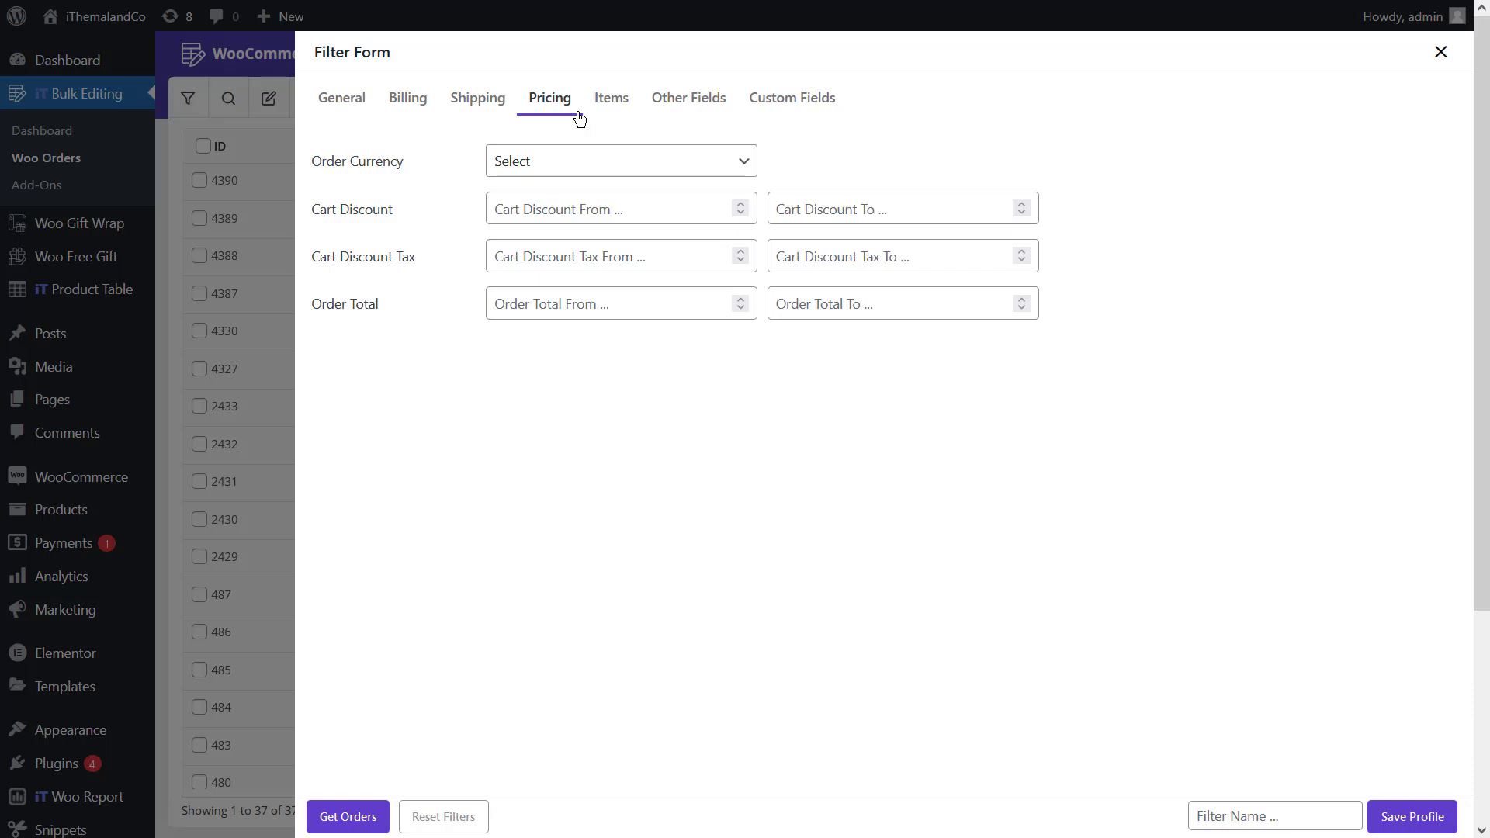
pyautogui.click(611, 99)
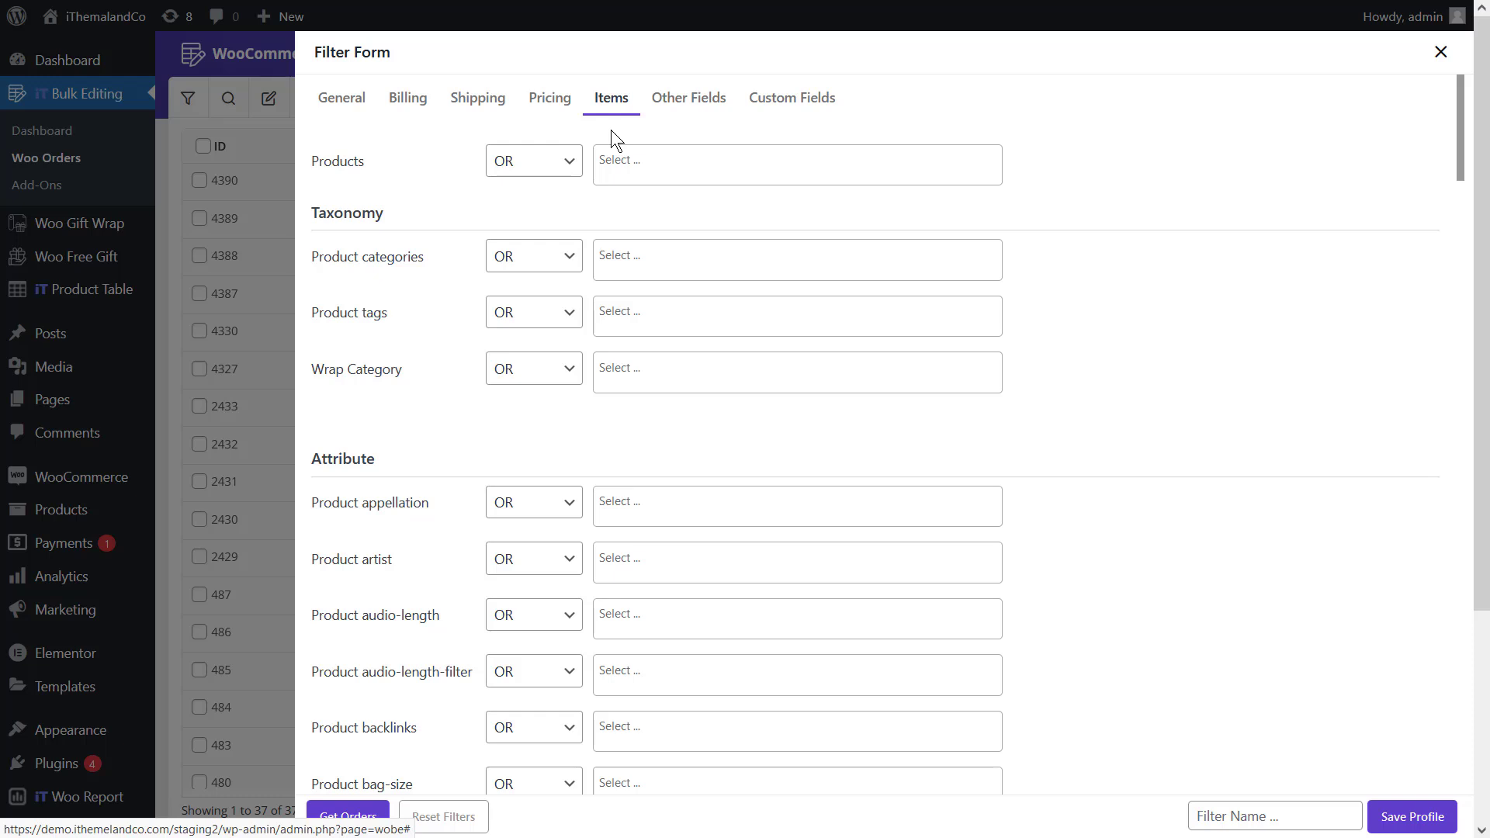
pyautogui.click(569, 161)
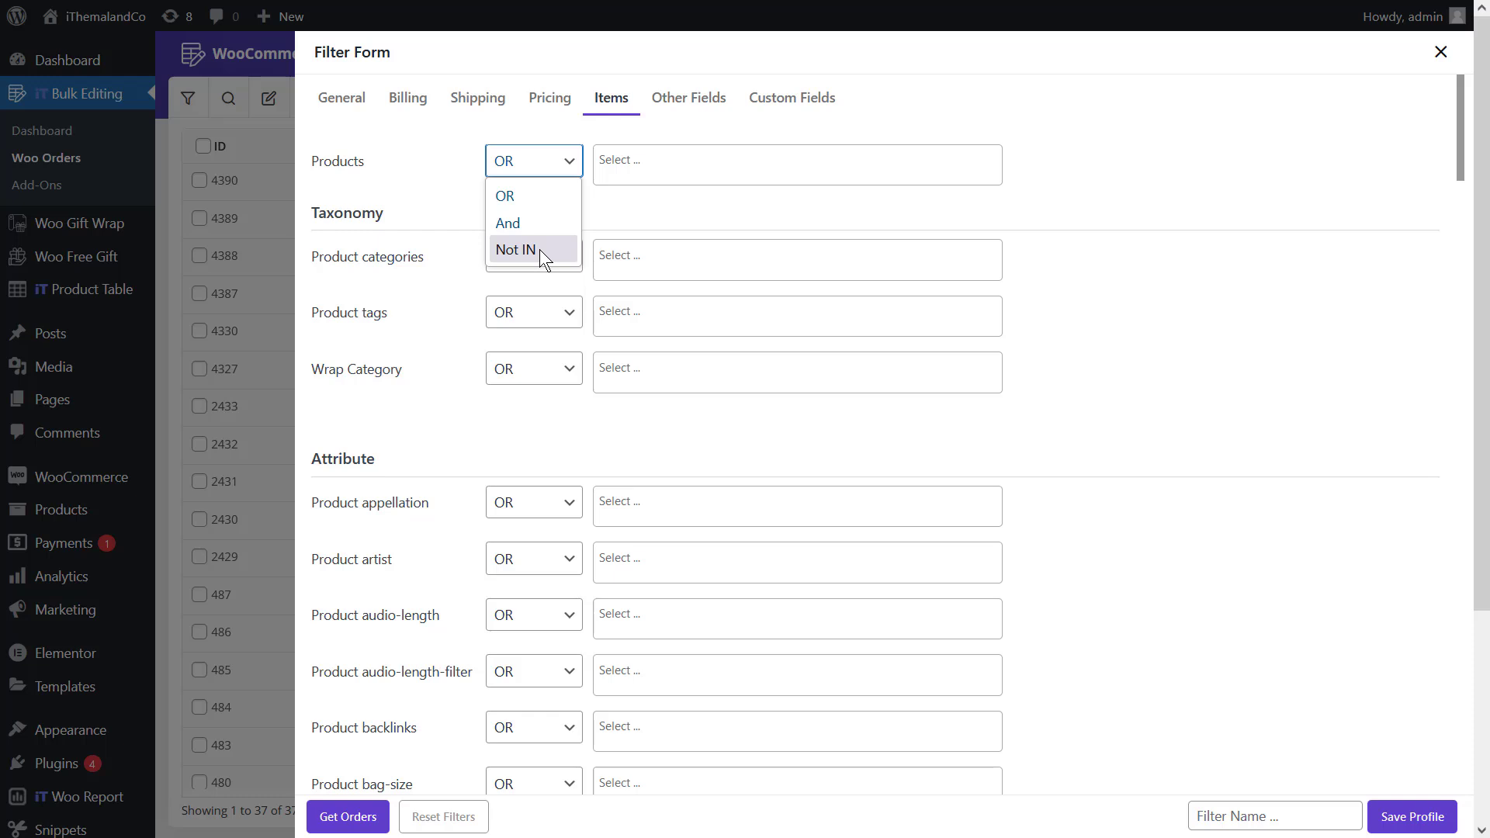
pyautogui.click(625, 170)
pyautogui.write('sung')
pyautogui.press('Down')
pyautogui.press('Down')
pyautogui.press('Down')
pyautogui.press('Down')
pyautogui.press('Down')
pyautogui.press('Down')
pyautogui.press('Return')
# Add Hoodie with Logo to the products filter and get the matching orders
pyautogui.write('hoo')
pyautogui.click(672, 369)
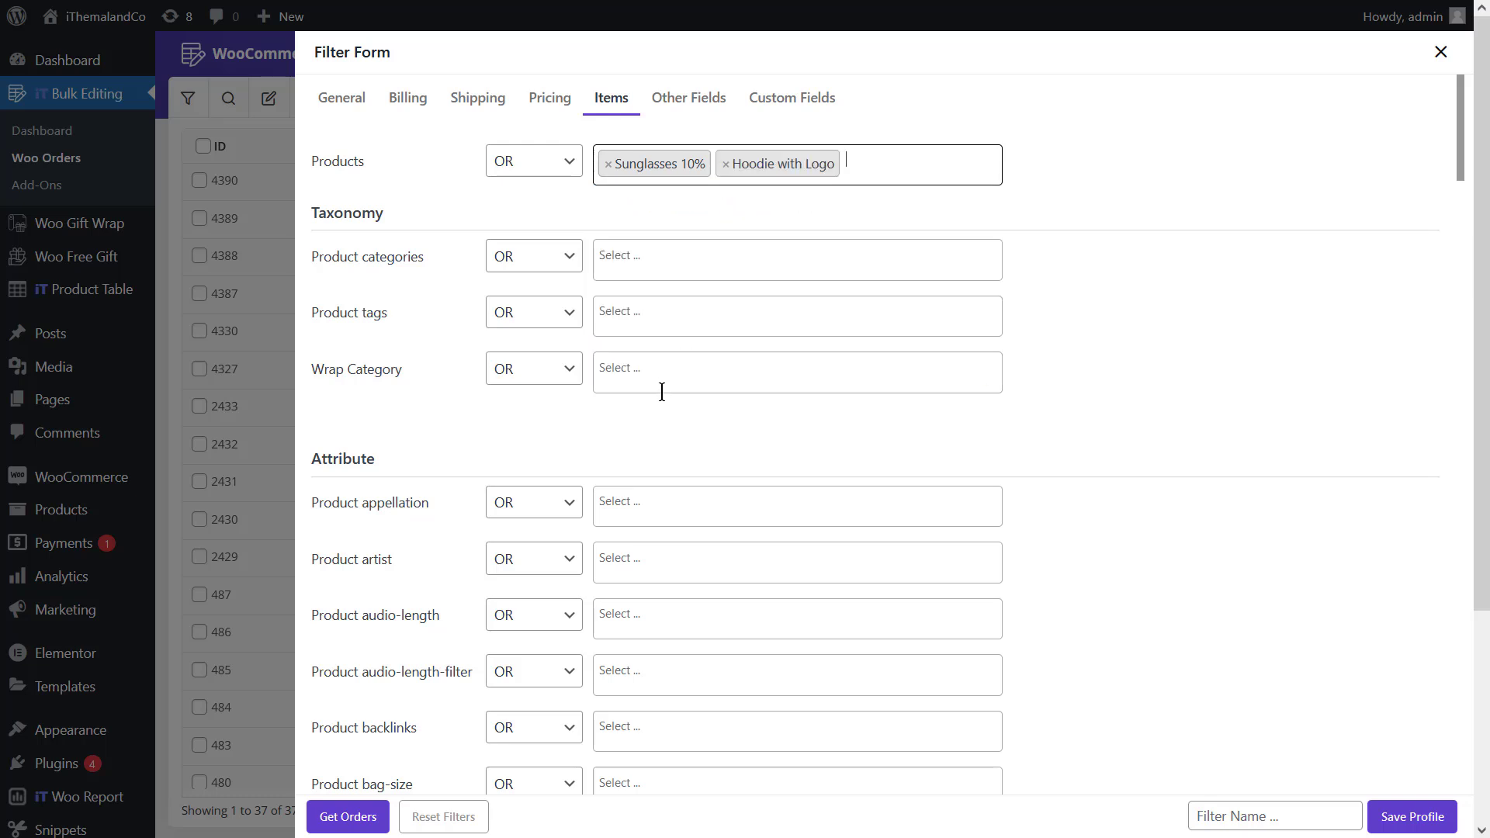
pyautogui.click(376, 822)
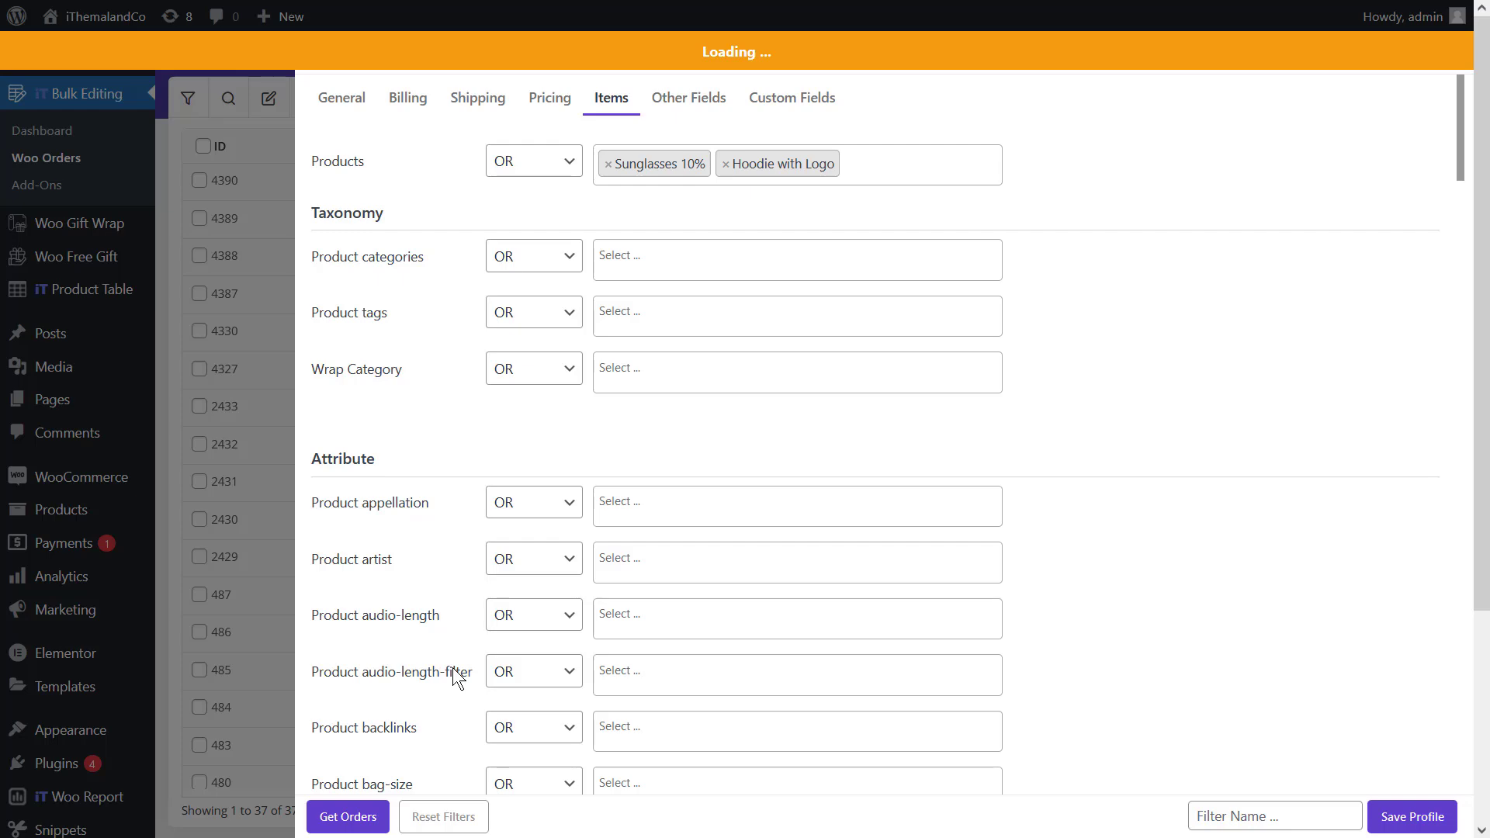
pyautogui.click(243, 415)
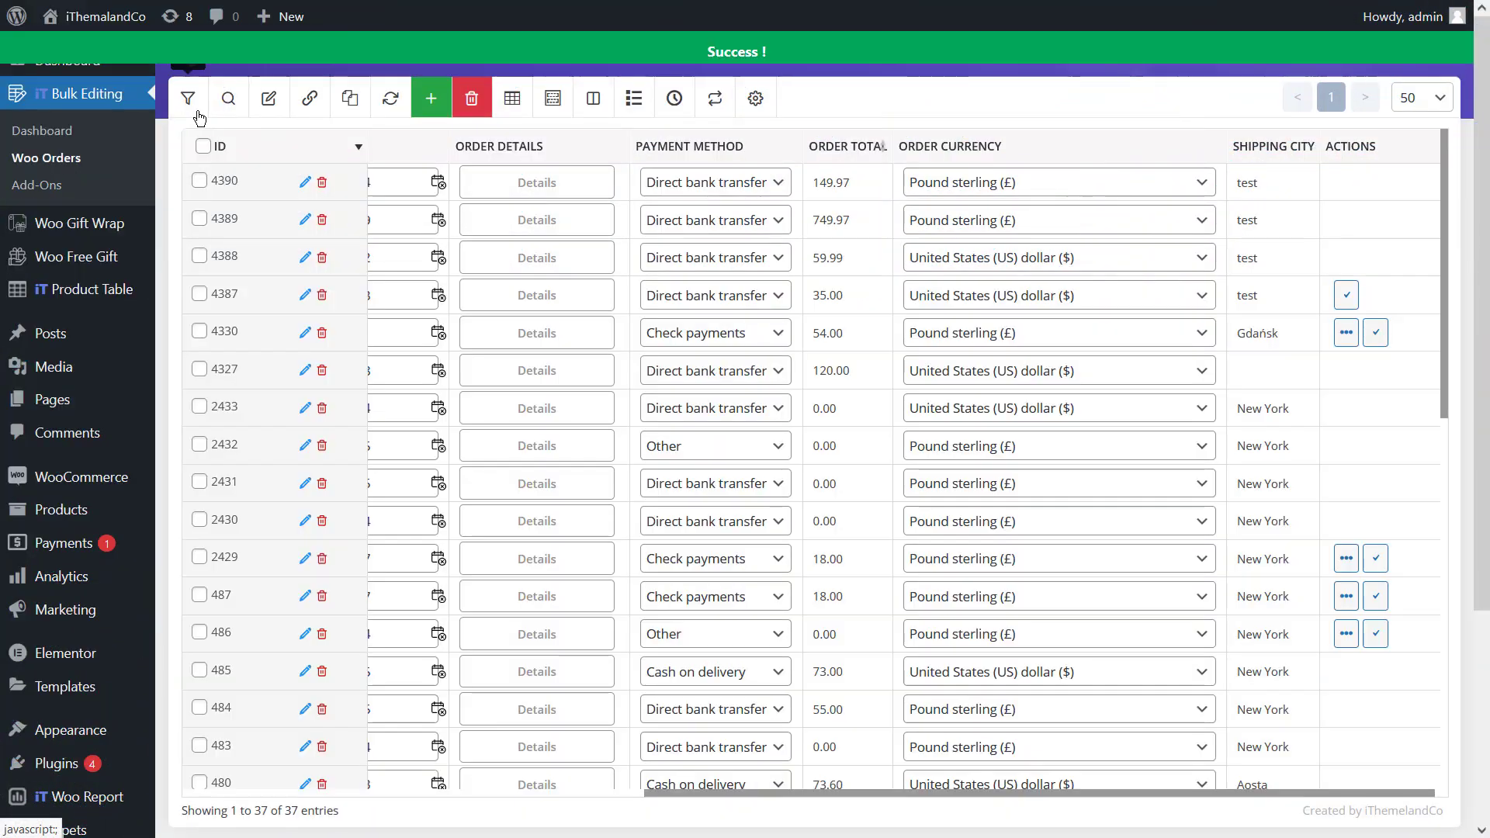
# Filter the orders by product categories Not IN Accessories, and get the matching orders
pyautogui.click(196, 117)
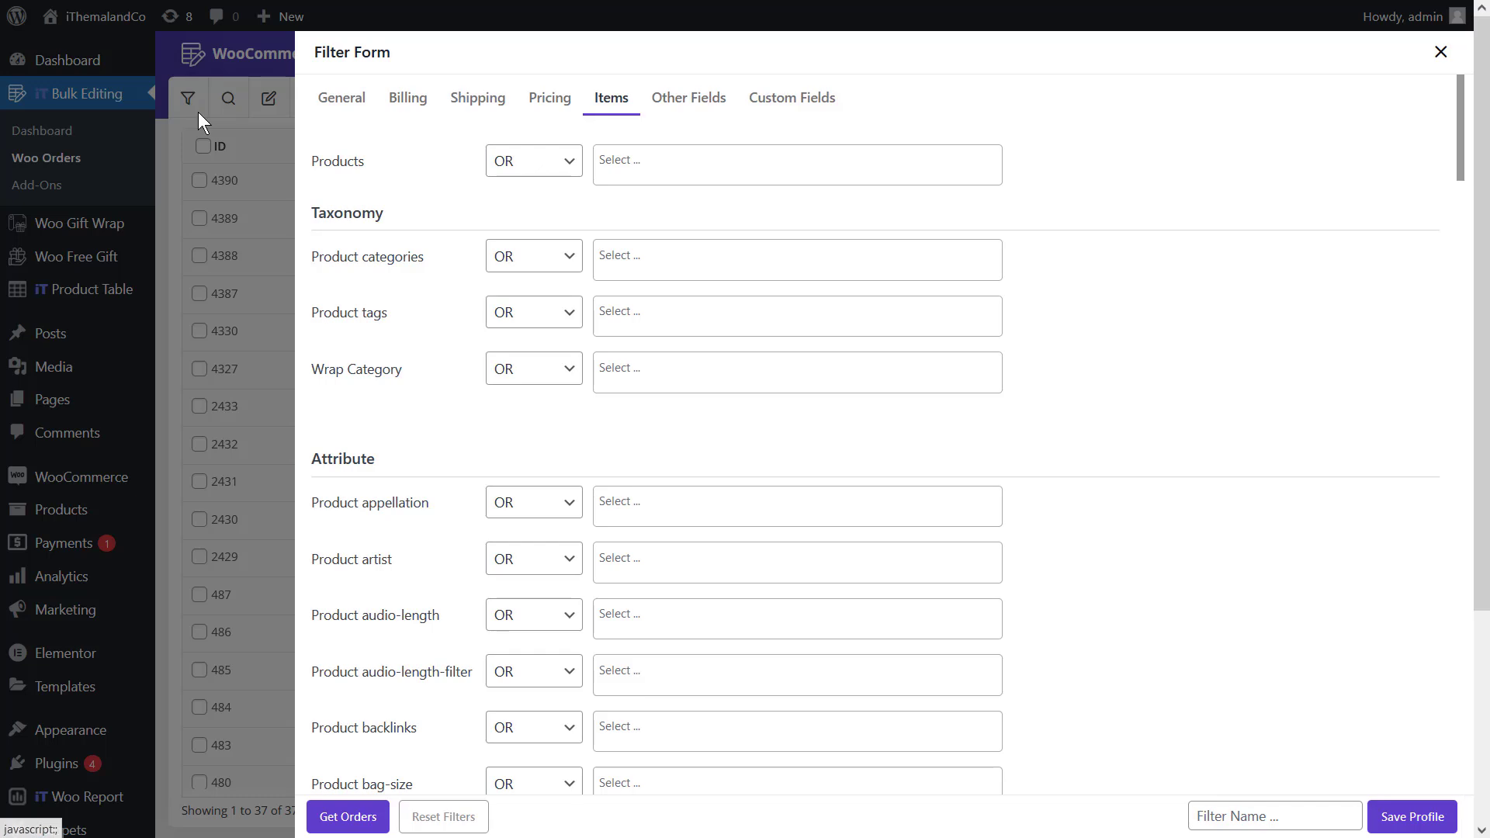
pyautogui.click(559, 262)
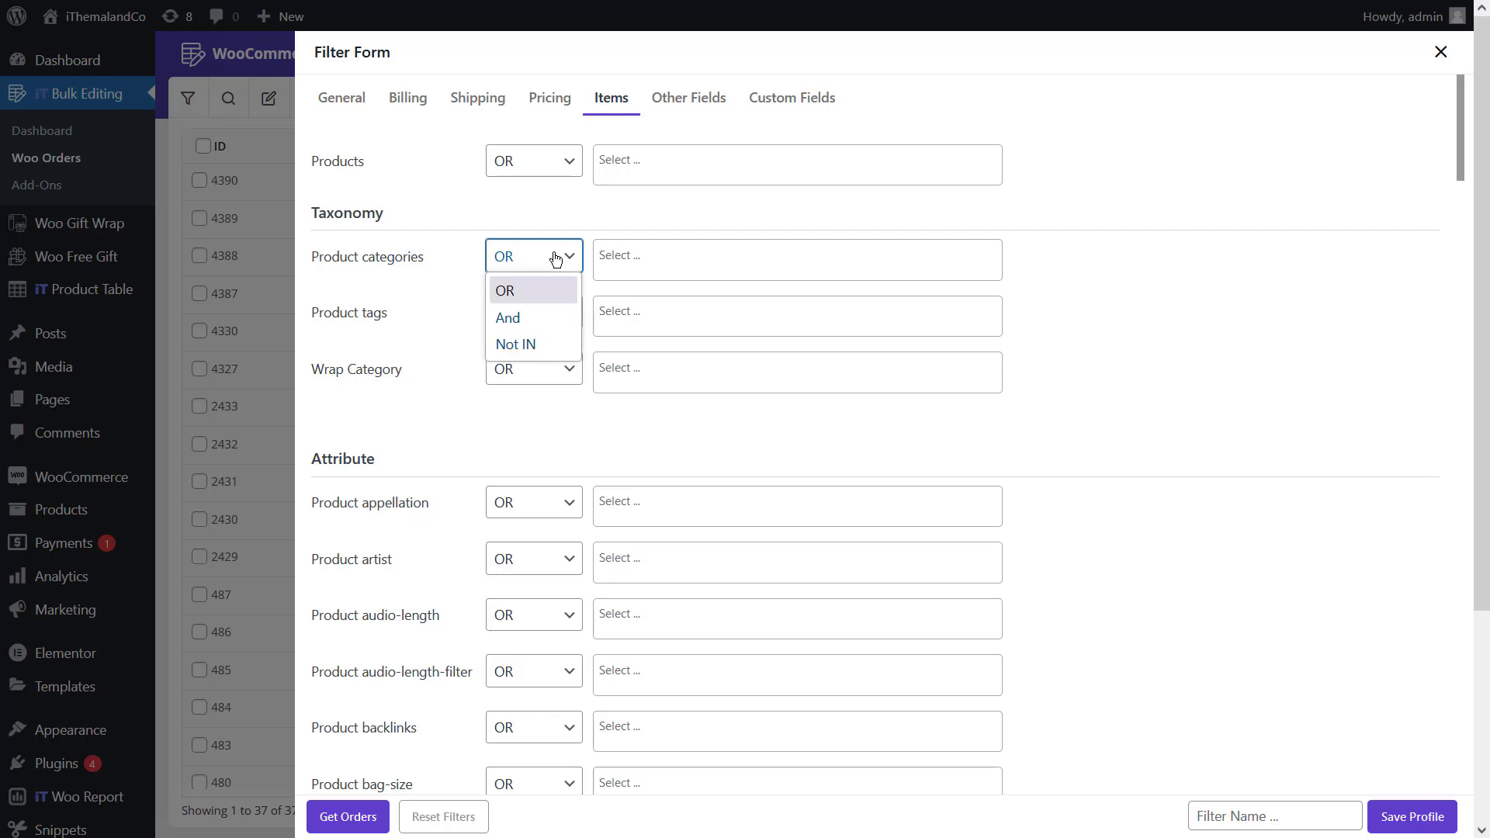
pyautogui.click(552, 346)
pyautogui.click(644, 264)
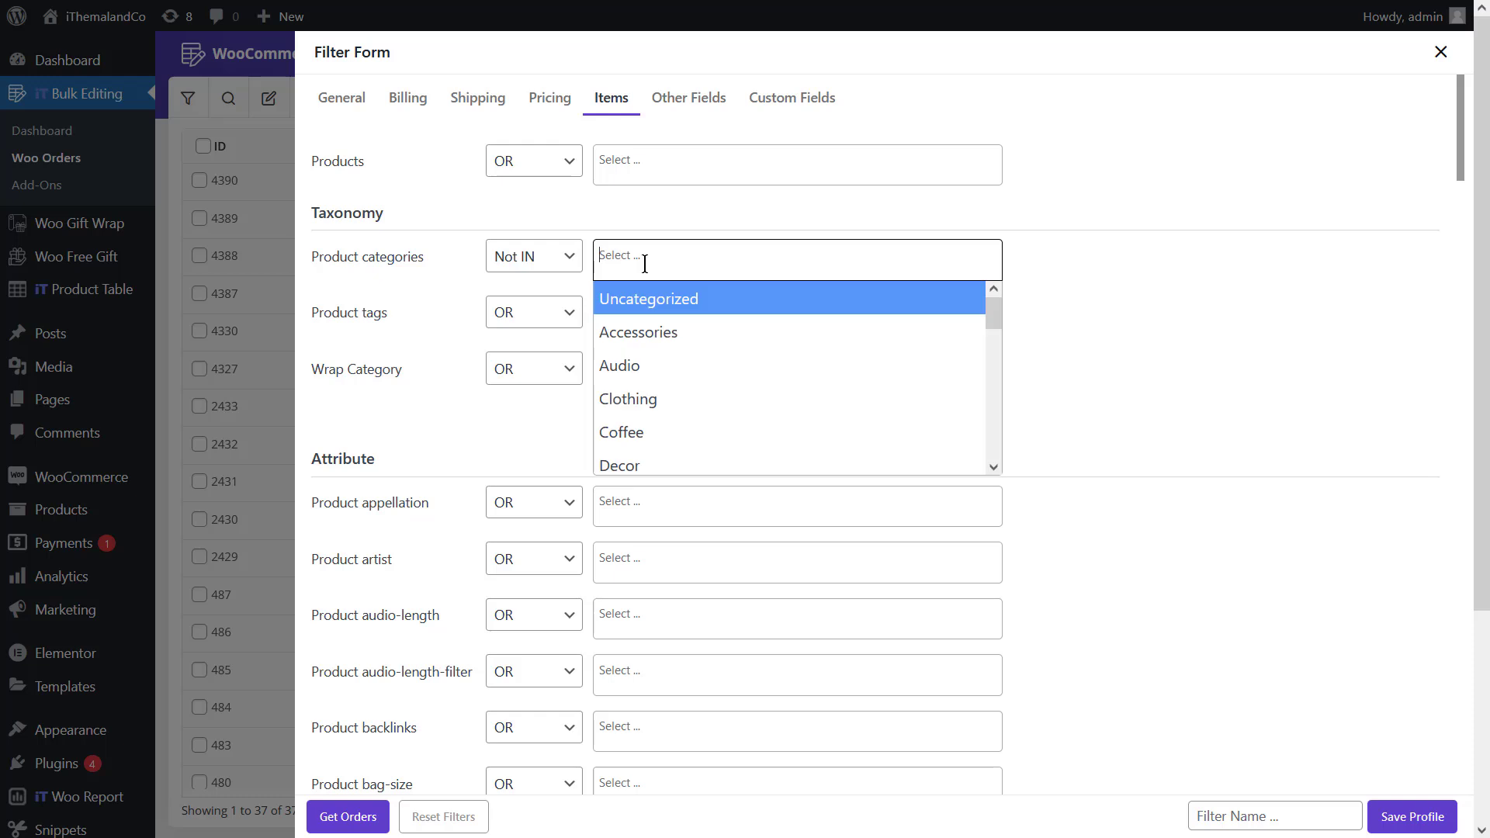
pyautogui.click(663, 334)
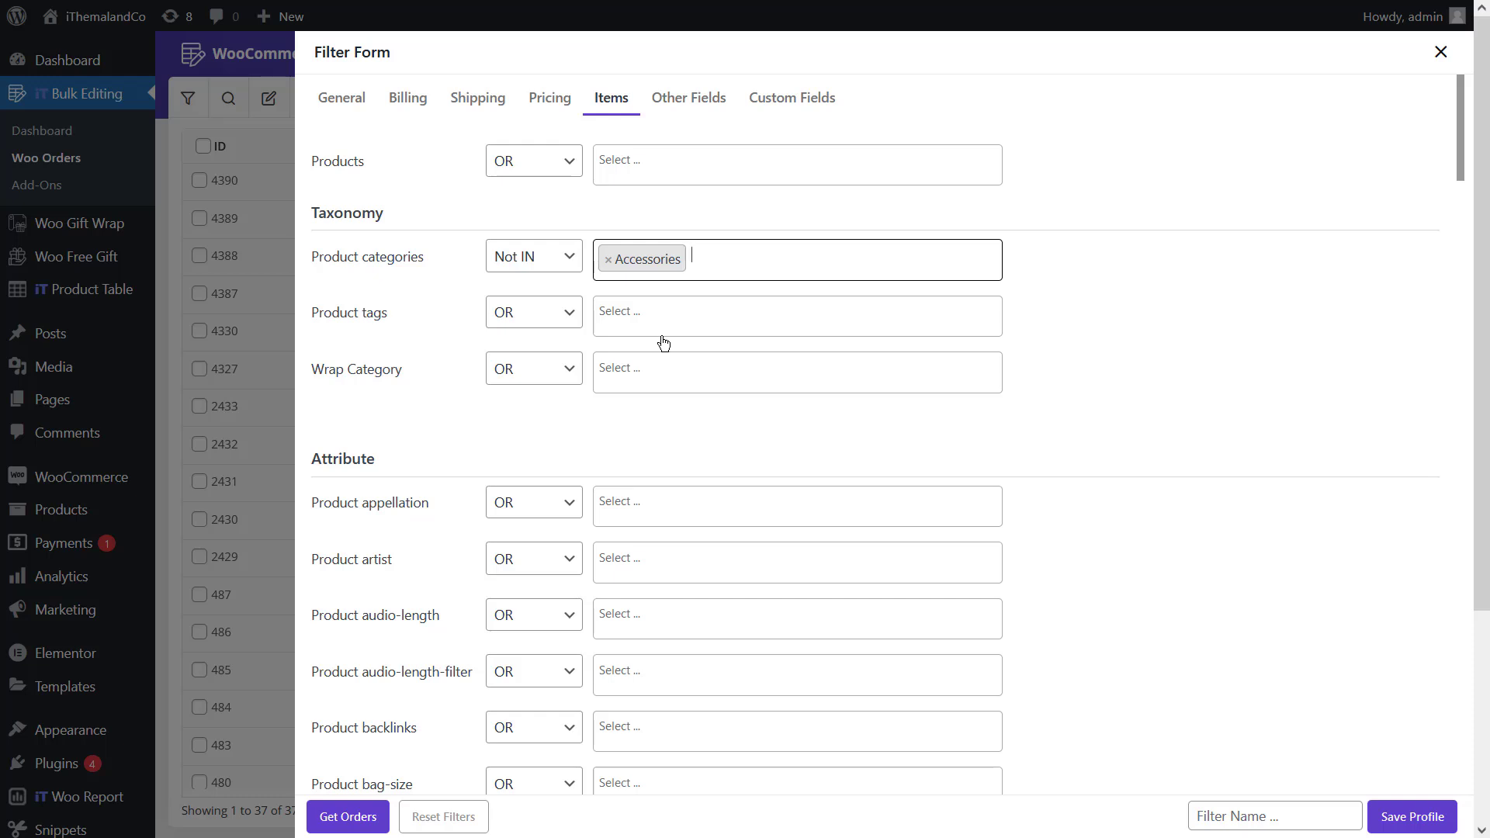
pyautogui.click(330, 815)
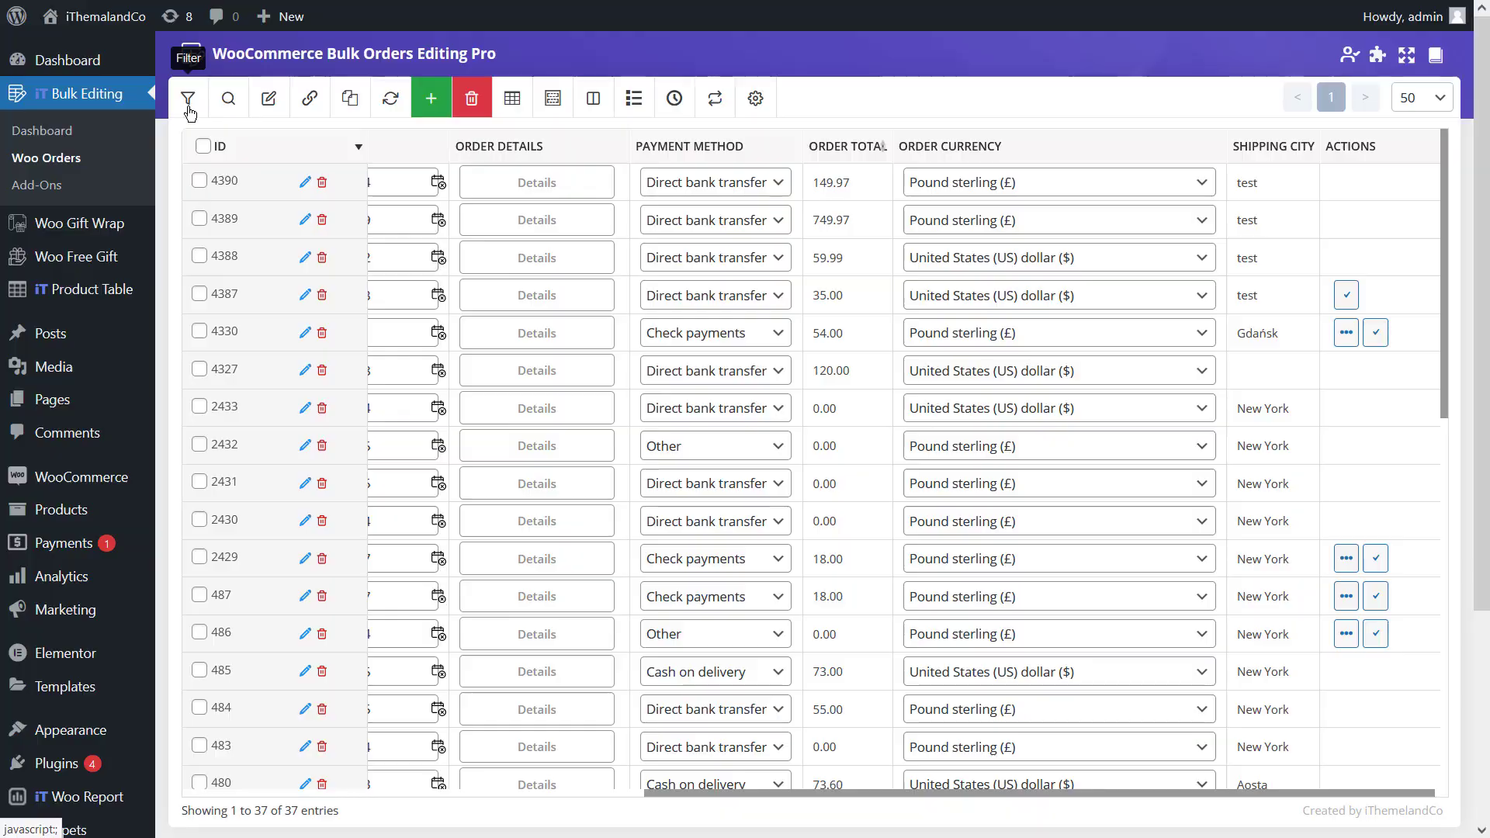
# Filter the orders by the product tags Clothes and D&G with the OR operator, and get the matching orders
pyautogui.click(188, 107)
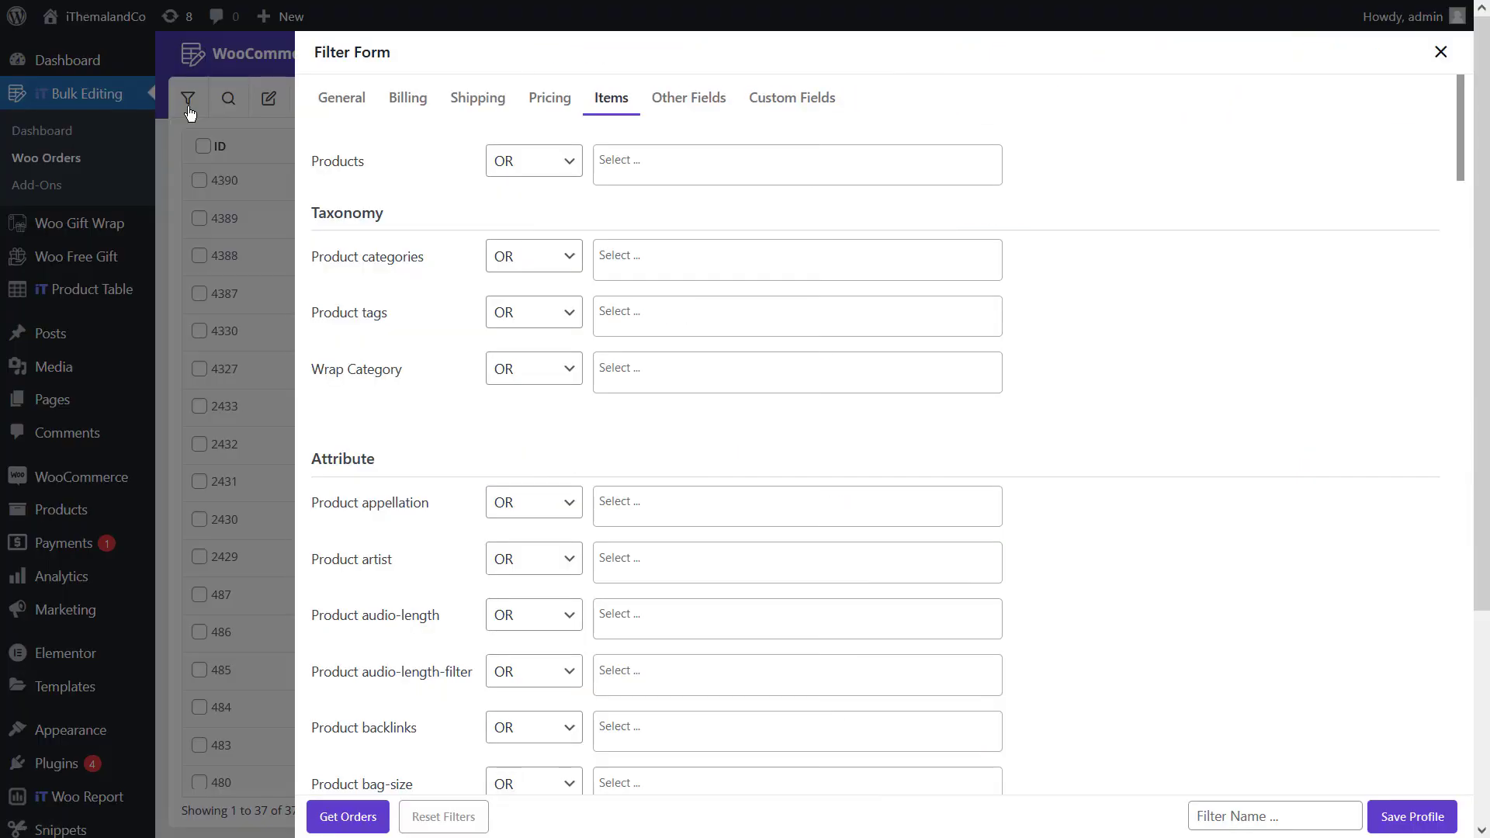
pyautogui.click(548, 334)
pyautogui.click(547, 342)
pyautogui.click(607, 322)
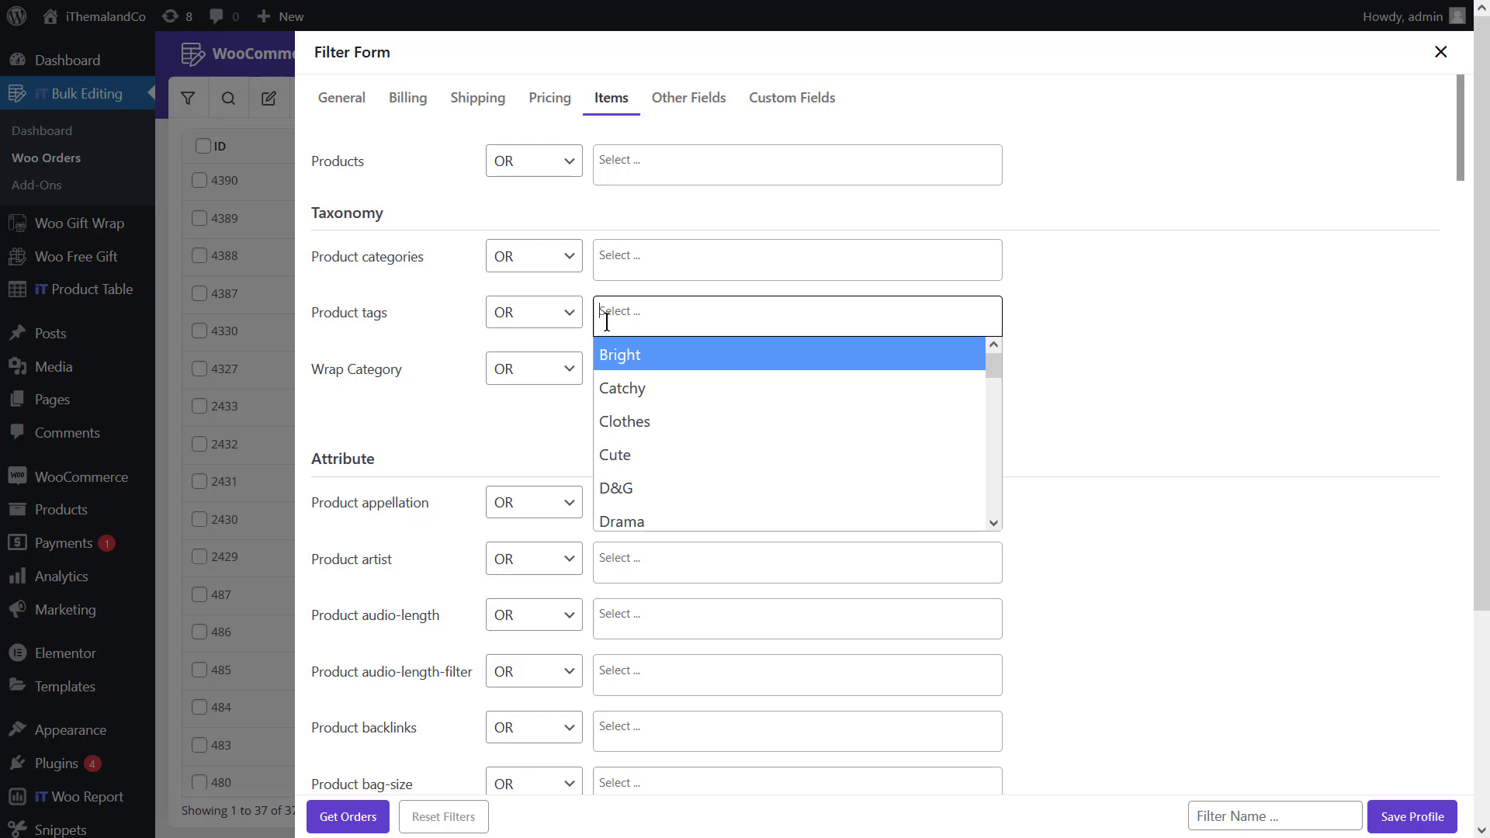
pyautogui.click(617, 419)
pyautogui.click(680, 322)
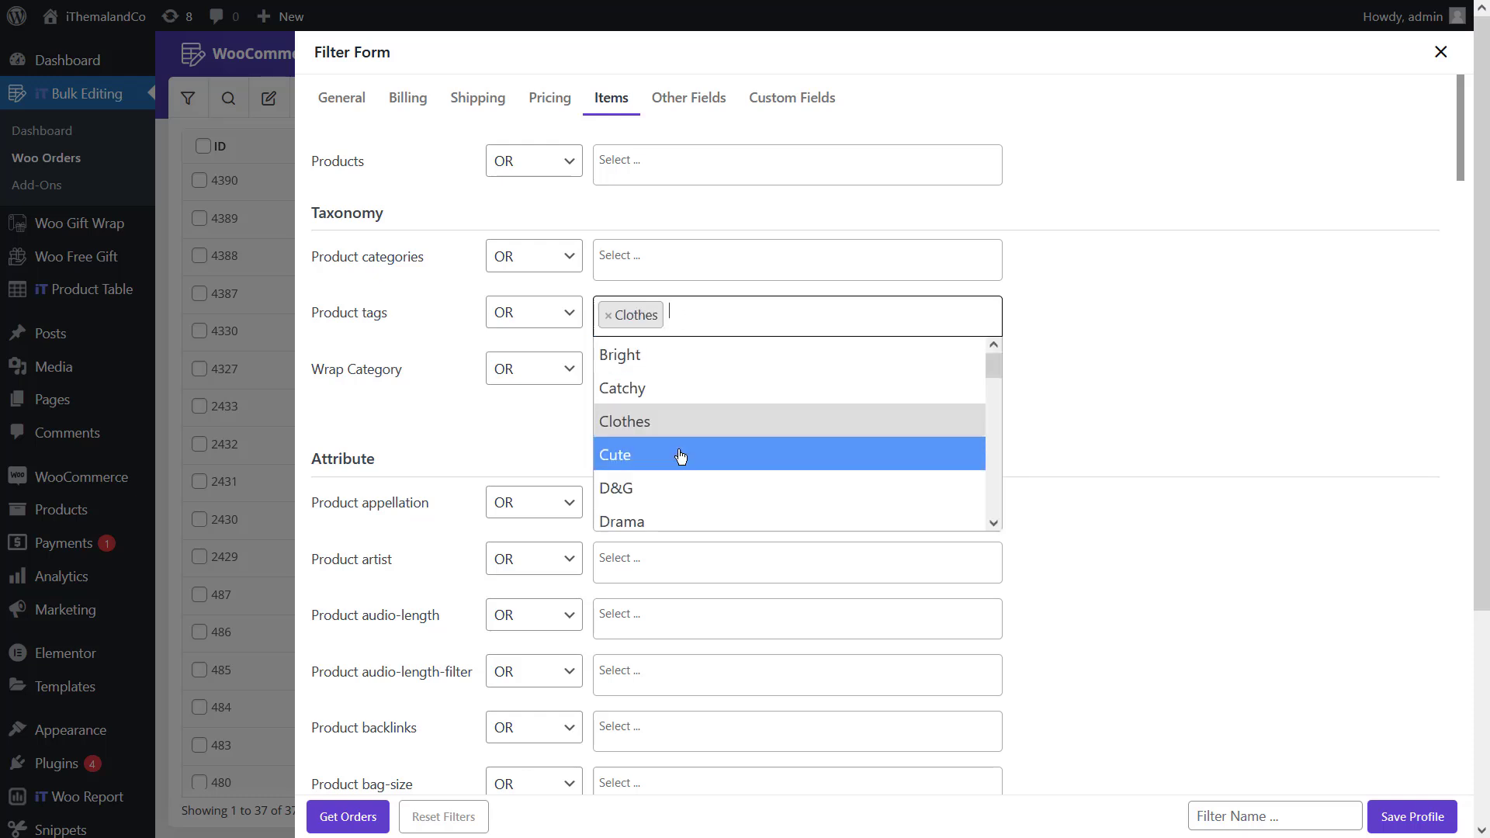
pyautogui.click(679, 486)
pyautogui.click(348, 817)
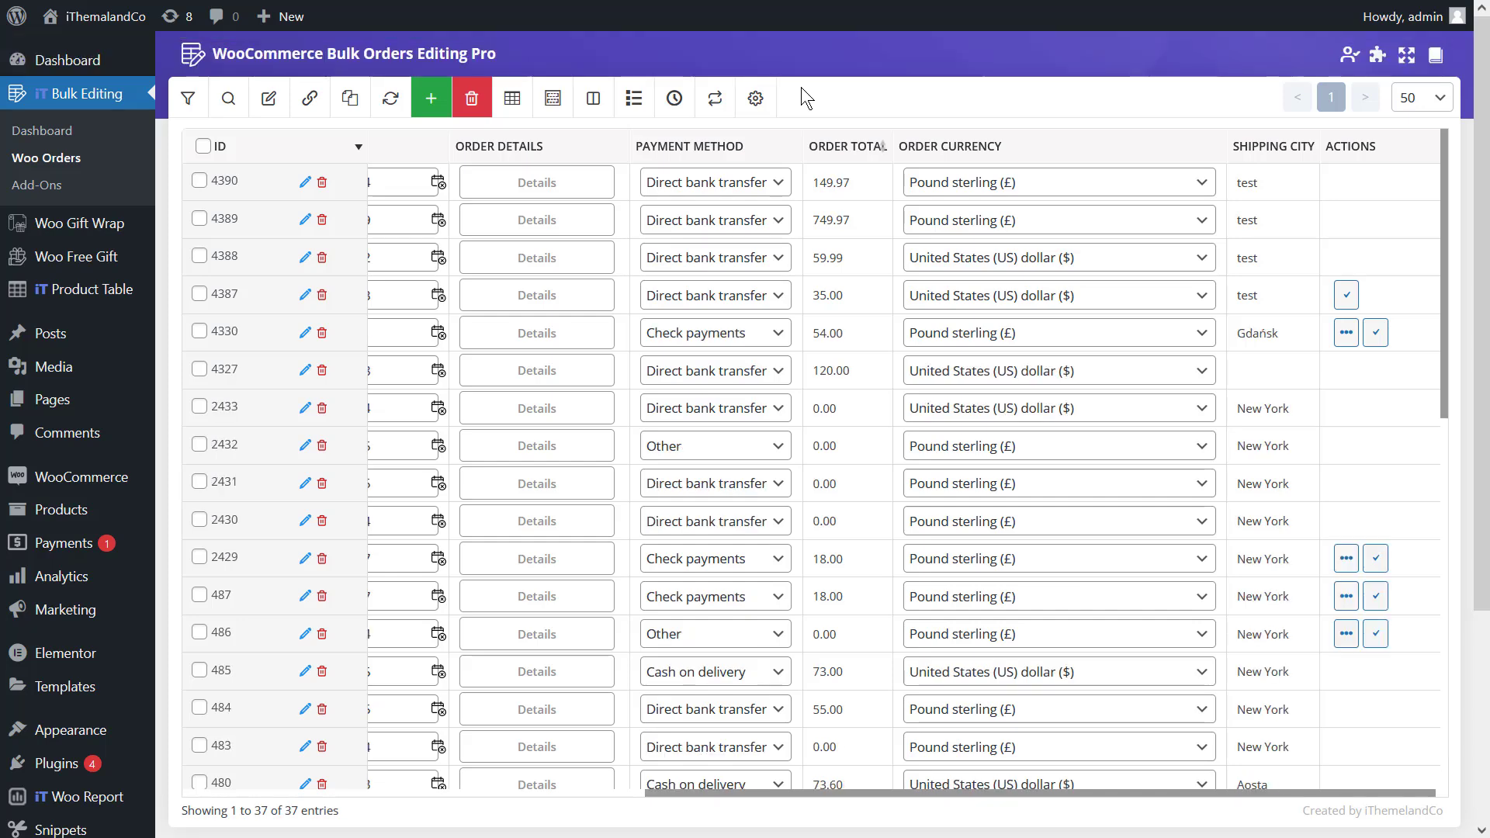
# Set the product color attribute filter to the And operator with the colors Blue and Red
pyautogui.click(185, 100)
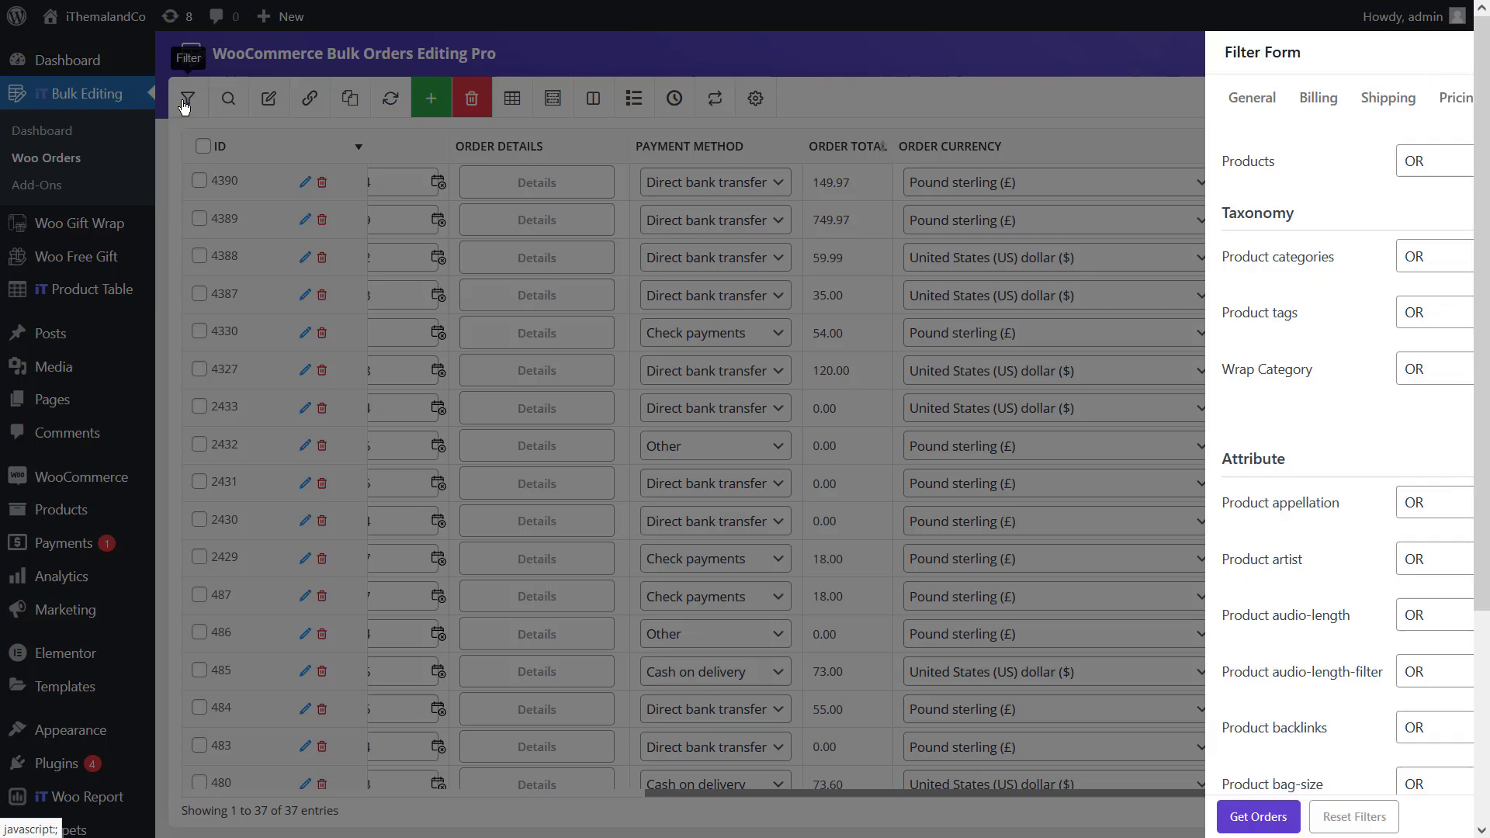
pyautogui.scroll(-10, 570, 470)
pyautogui.click(532, 295)
pyautogui.click(530, 319)
pyautogui.click(527, 298)
pyautogui.click(520, 345)
pyautogui.click(627, 278)
pyautogui.click(641, 326)
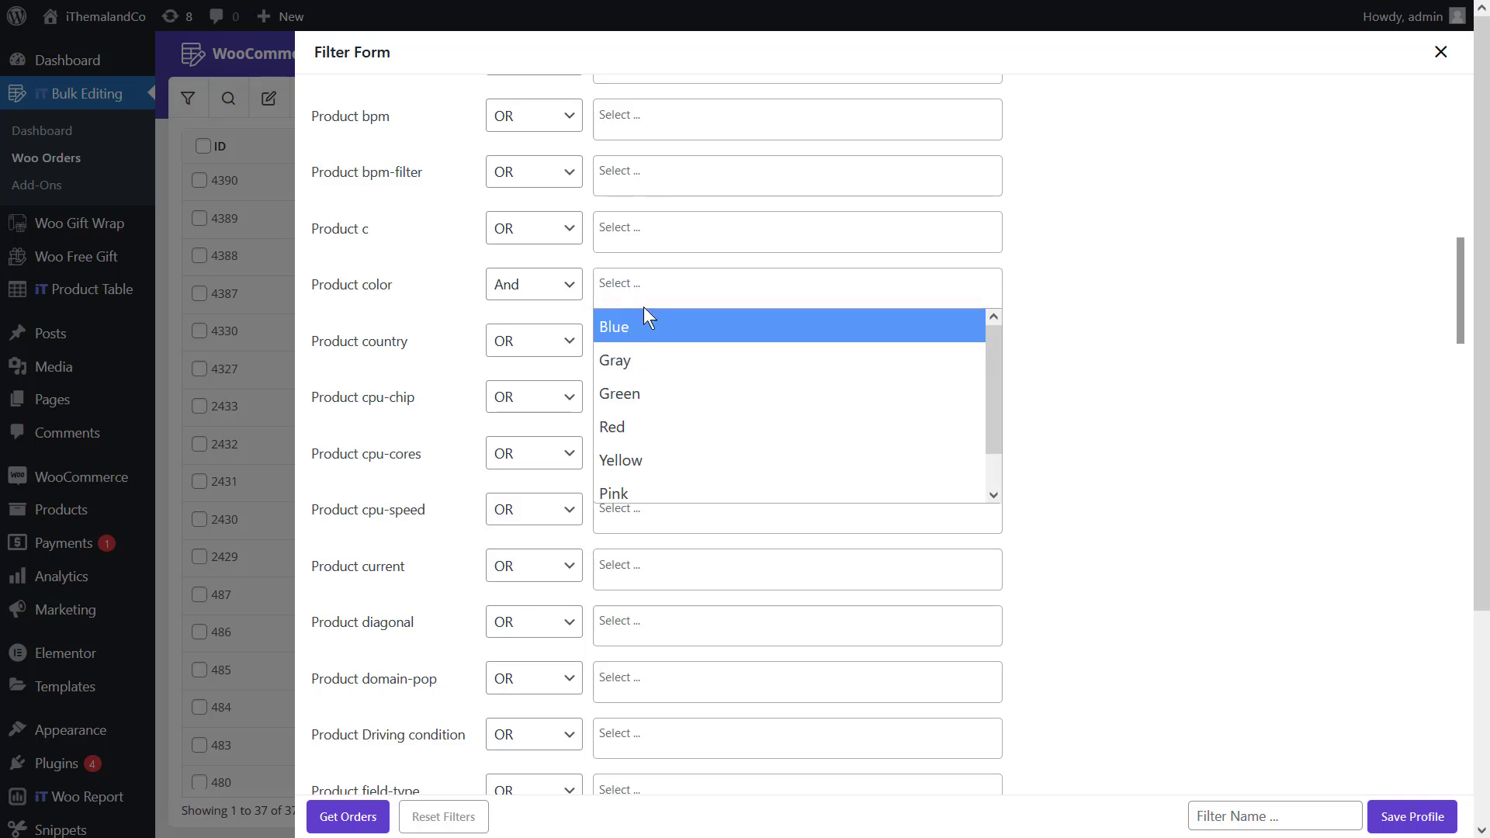
pyautogui.click(704, 426)
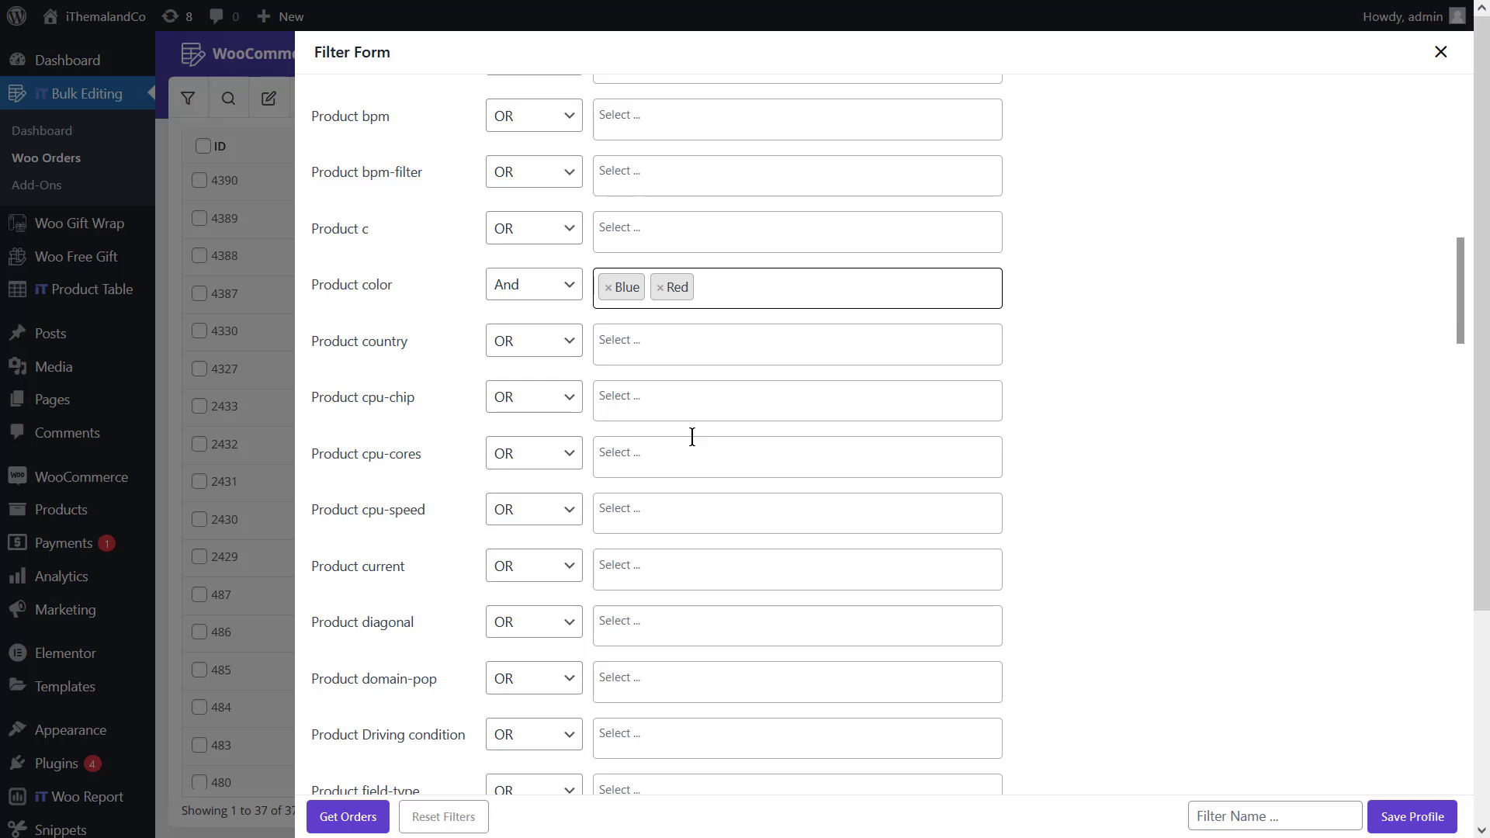
# Set the product size attribute filter to And with Large, and get the matching orders
pyautogui.scroll(-10, 693, 437)
pyautogui.click(542, 543)
pyautogui.click(559, 602)
pyautogui.click(613, 553)
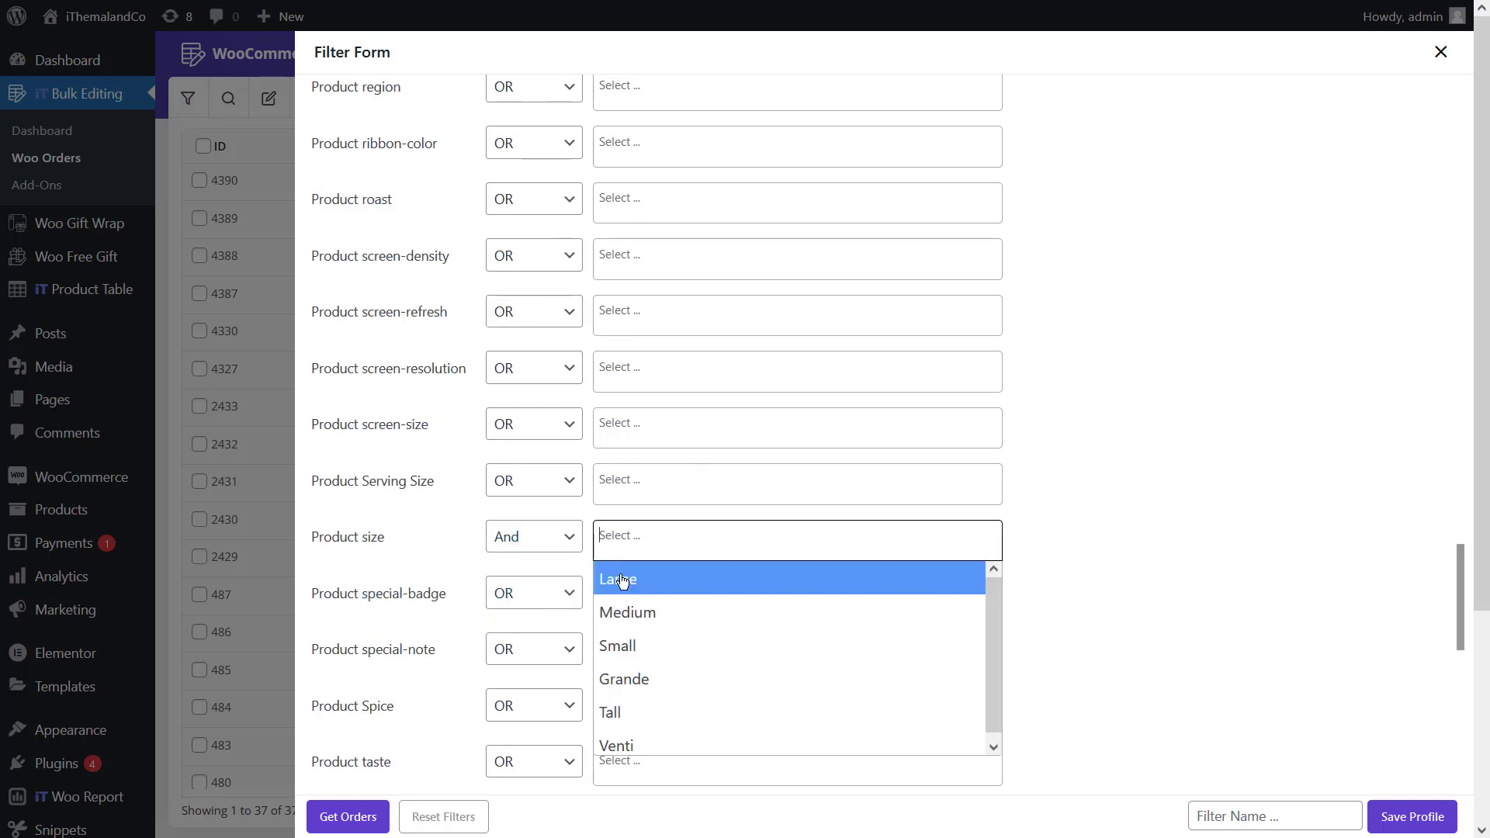
pyautogui.click(621, 580)
pyautogui.click(348, 821)
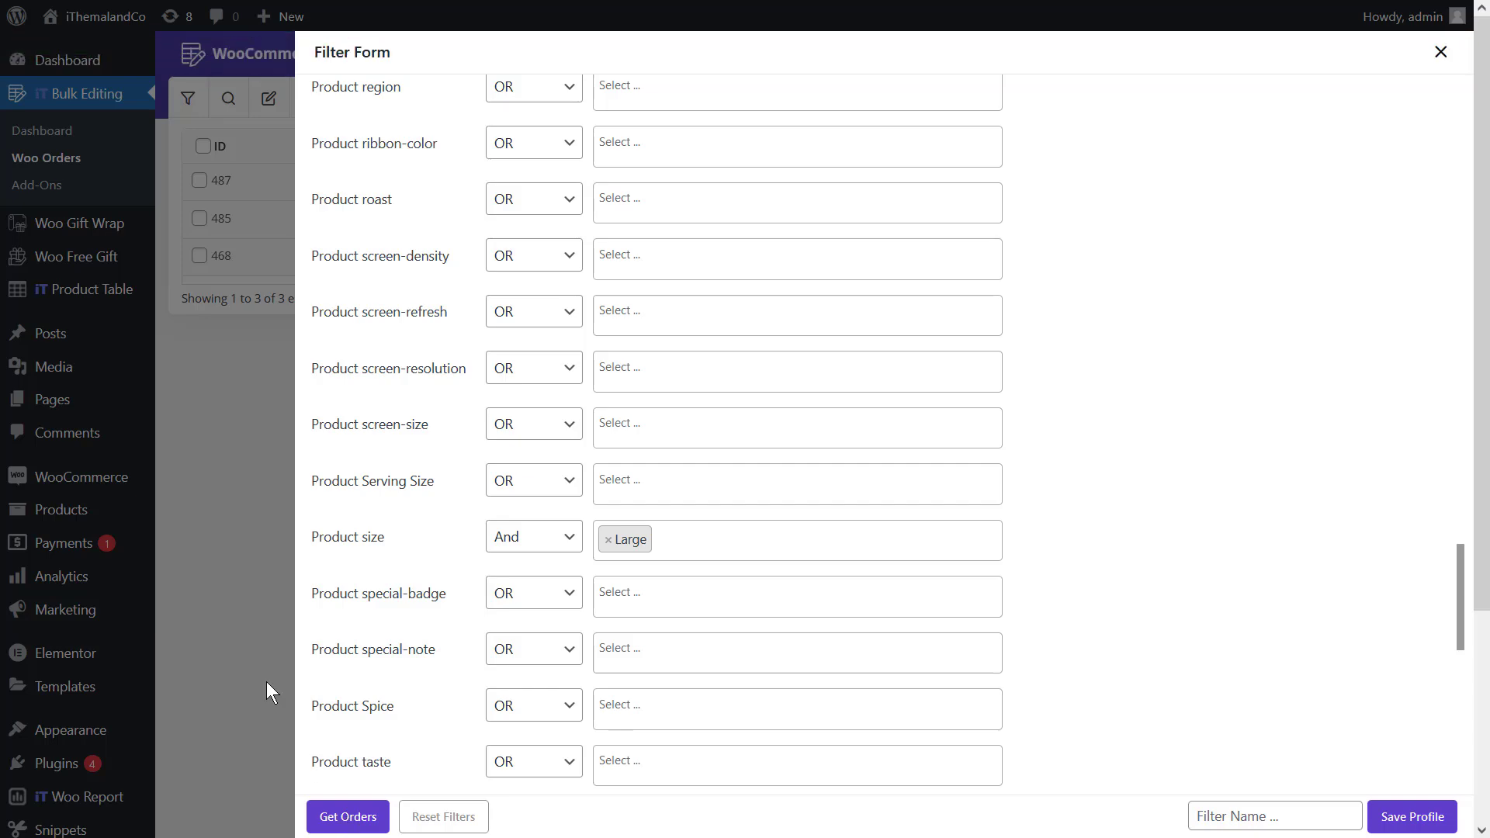
# Close the product attribute filters and filter the orders by the payment method Cash on delivery
pyautogui.click(160, 511)
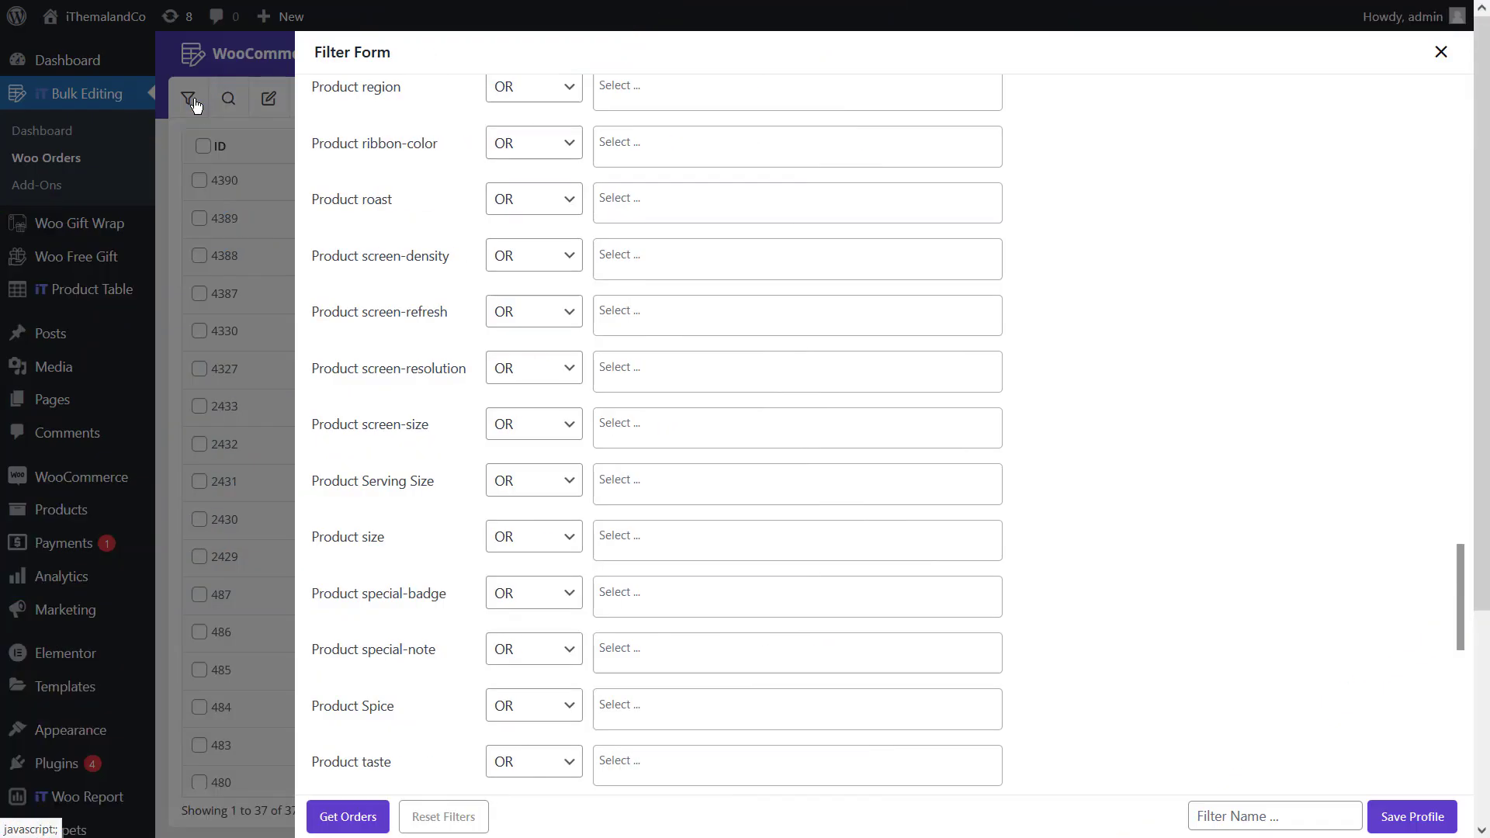
pyautogui.scroll(15, 699, 277)
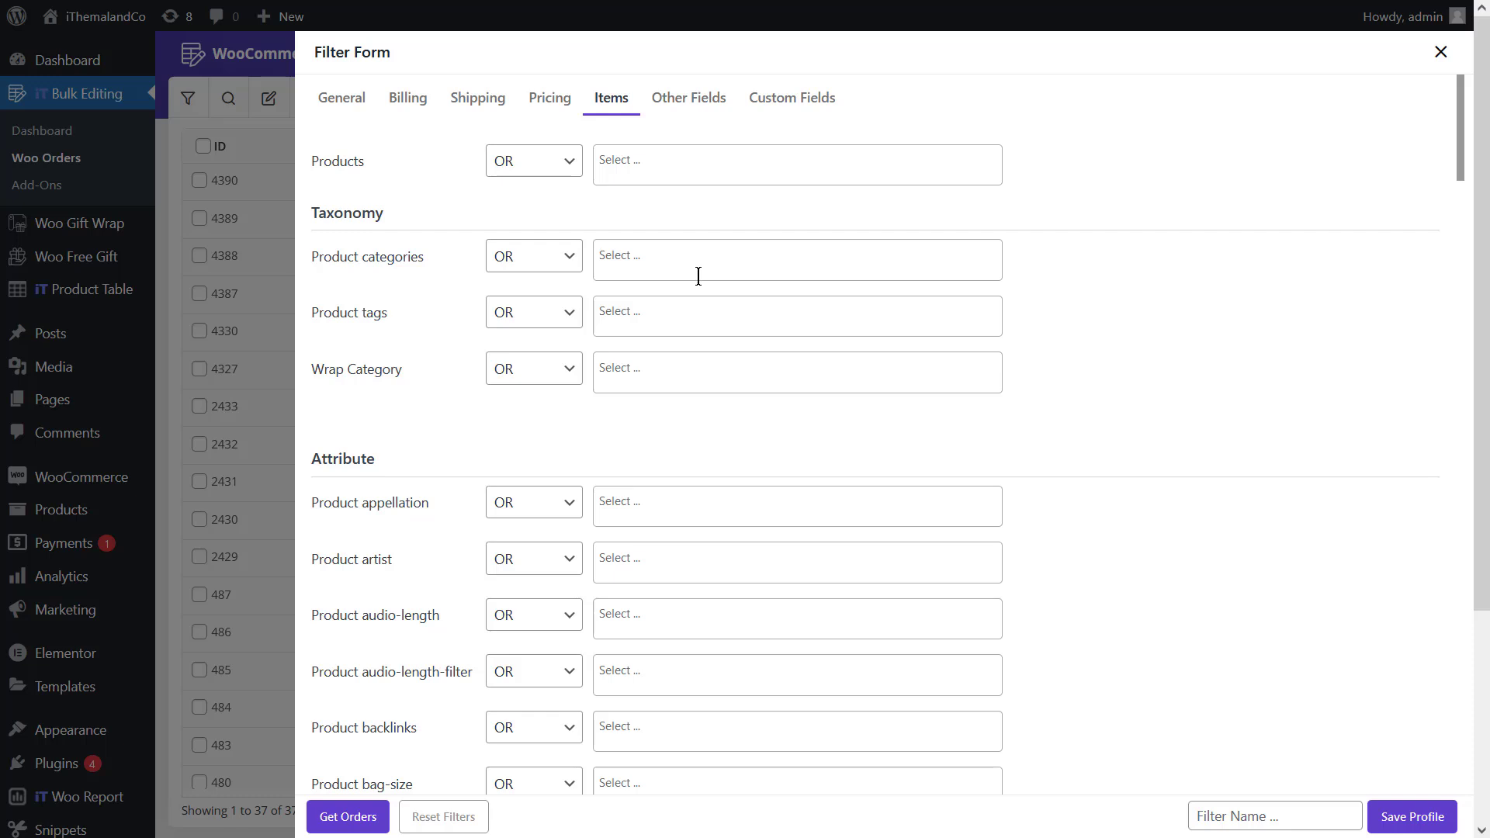
pyautogui.click(720, 97)
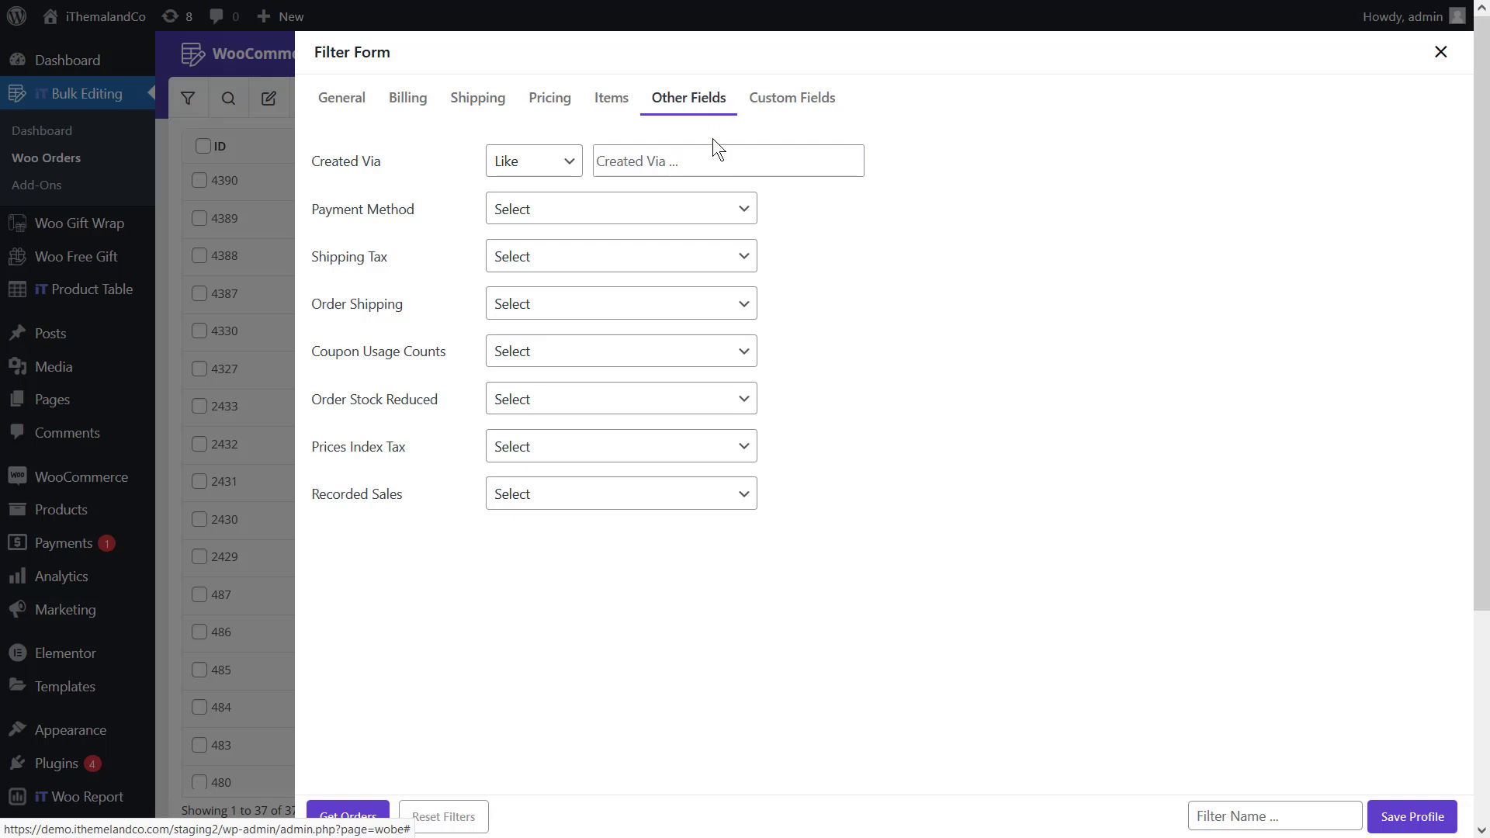
pyautogui.click(700, 211)
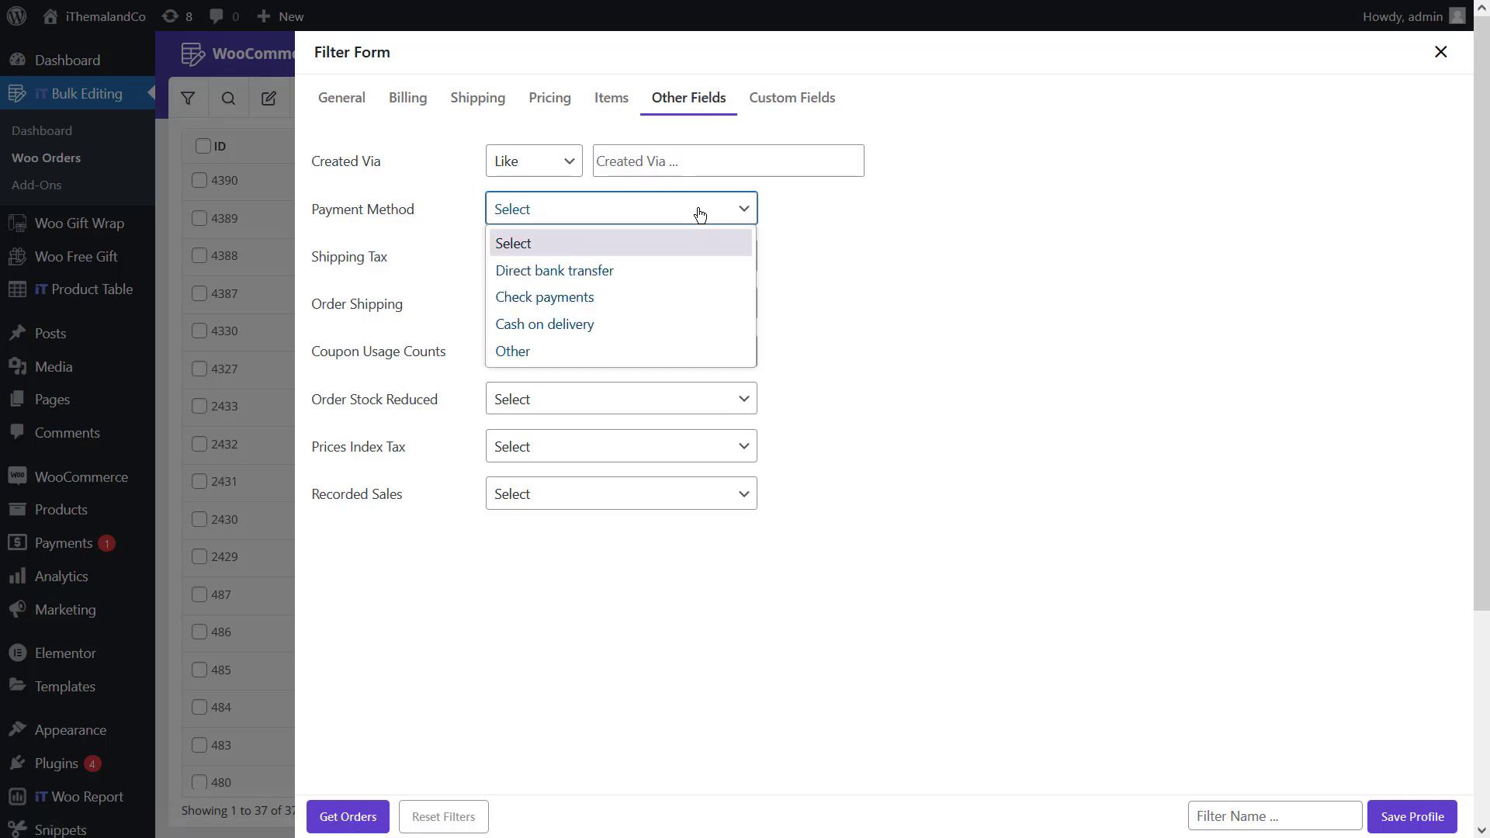
pyautogui.click(687, 320)
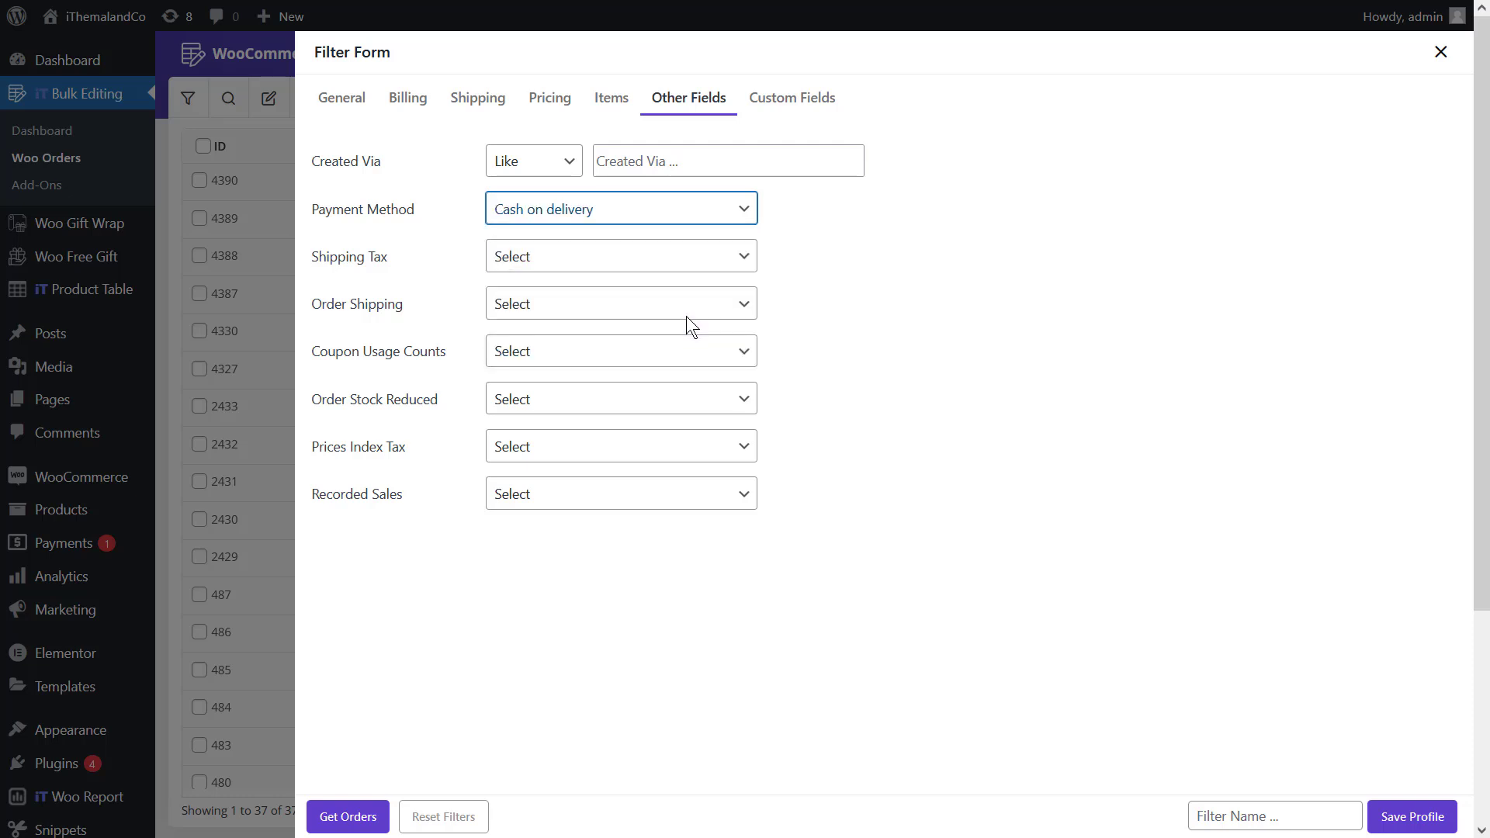
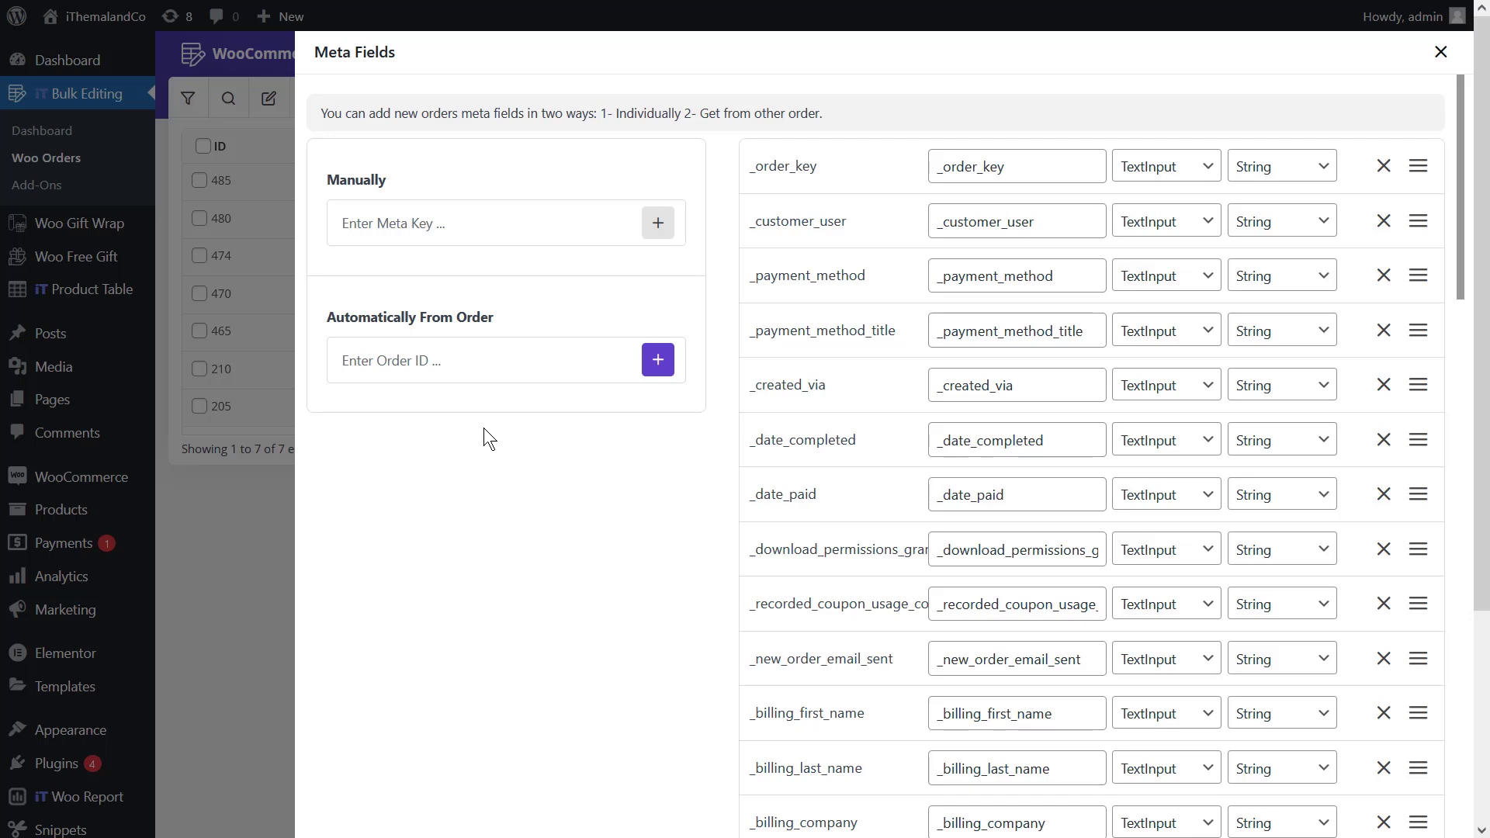
# Reset the payment method filter, and get the orders whose _order_total custom field is from 10 to 150
pyautogui.click(259, 506)
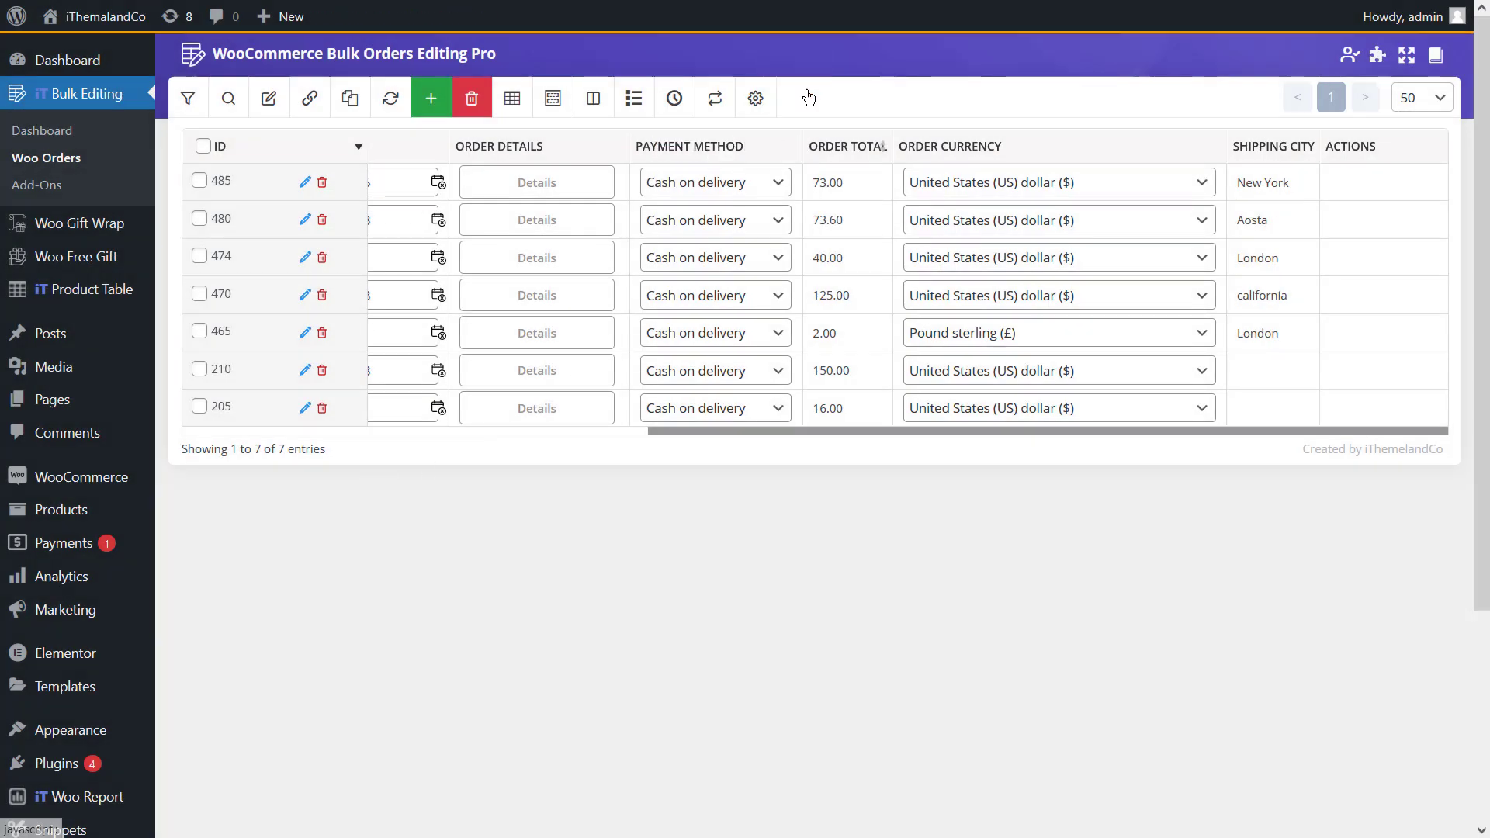
pyautogui.click(808, 97)
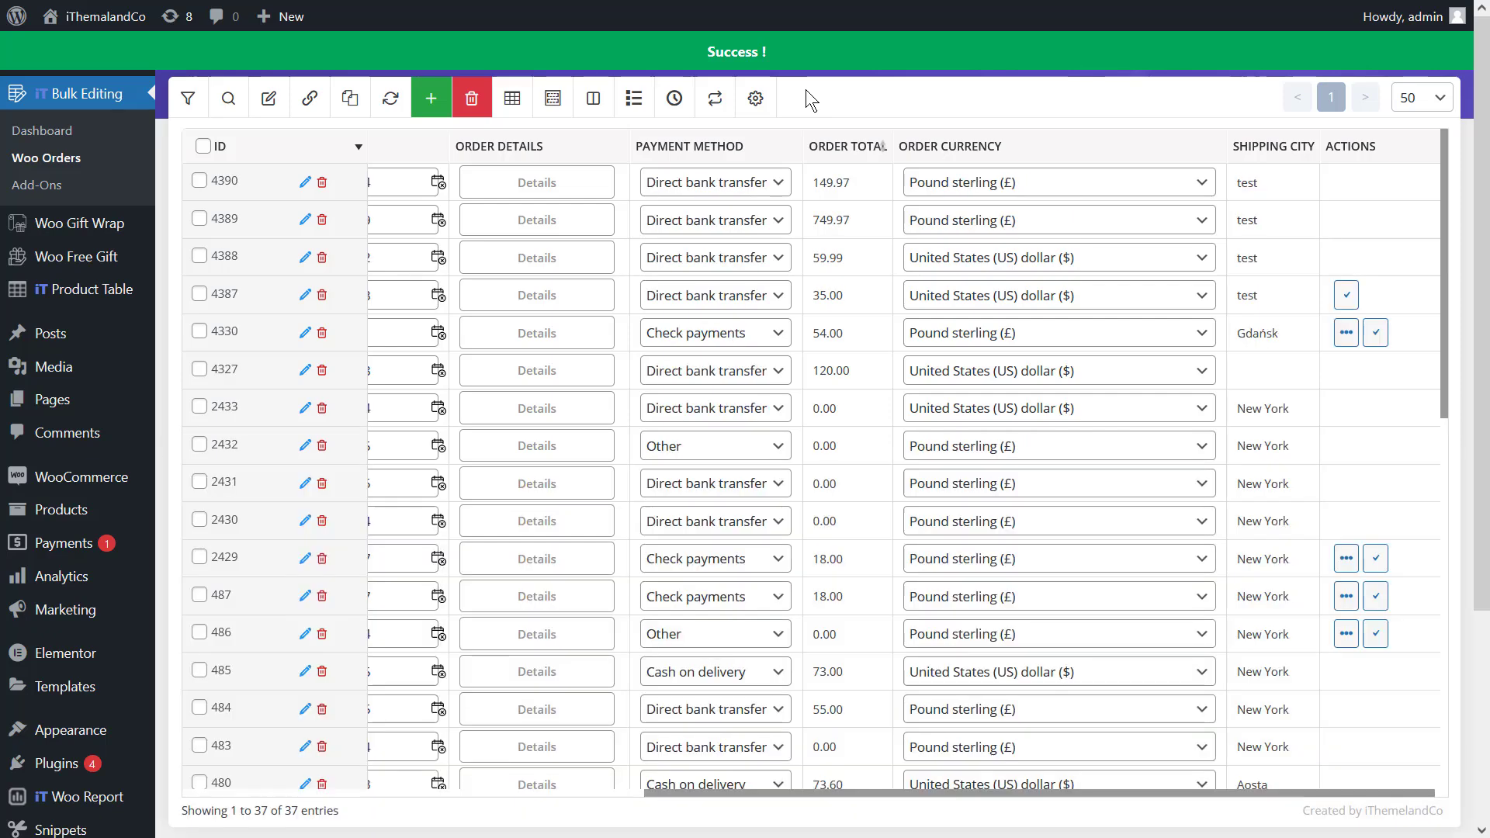
pyautogui.click(188, 98)
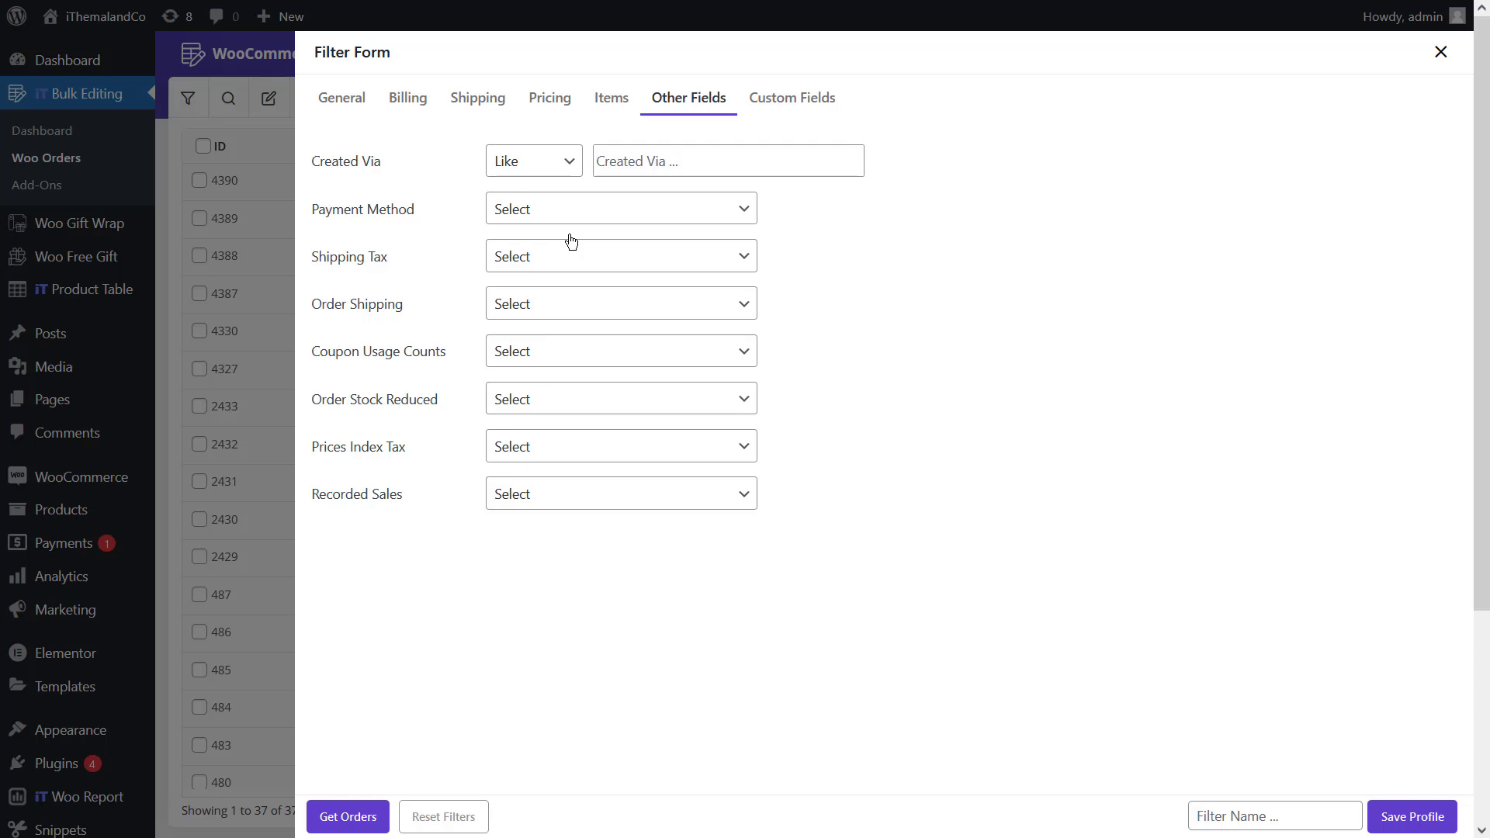
pyautogui.click(781, 105)
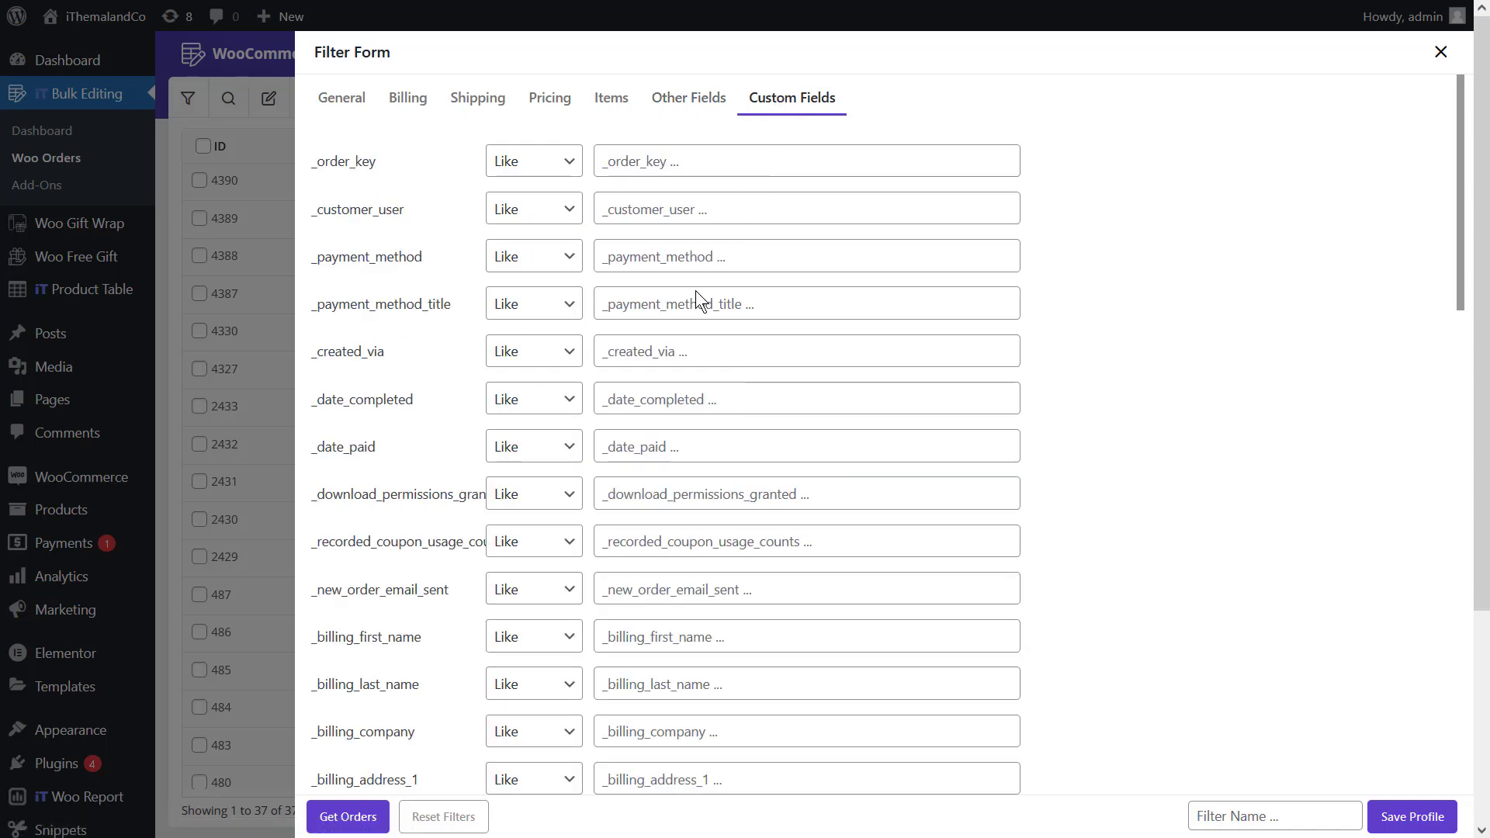
pyautogui.scroll(-2, 666, 335)
pyautogui.scroll(-15, 666, 336)
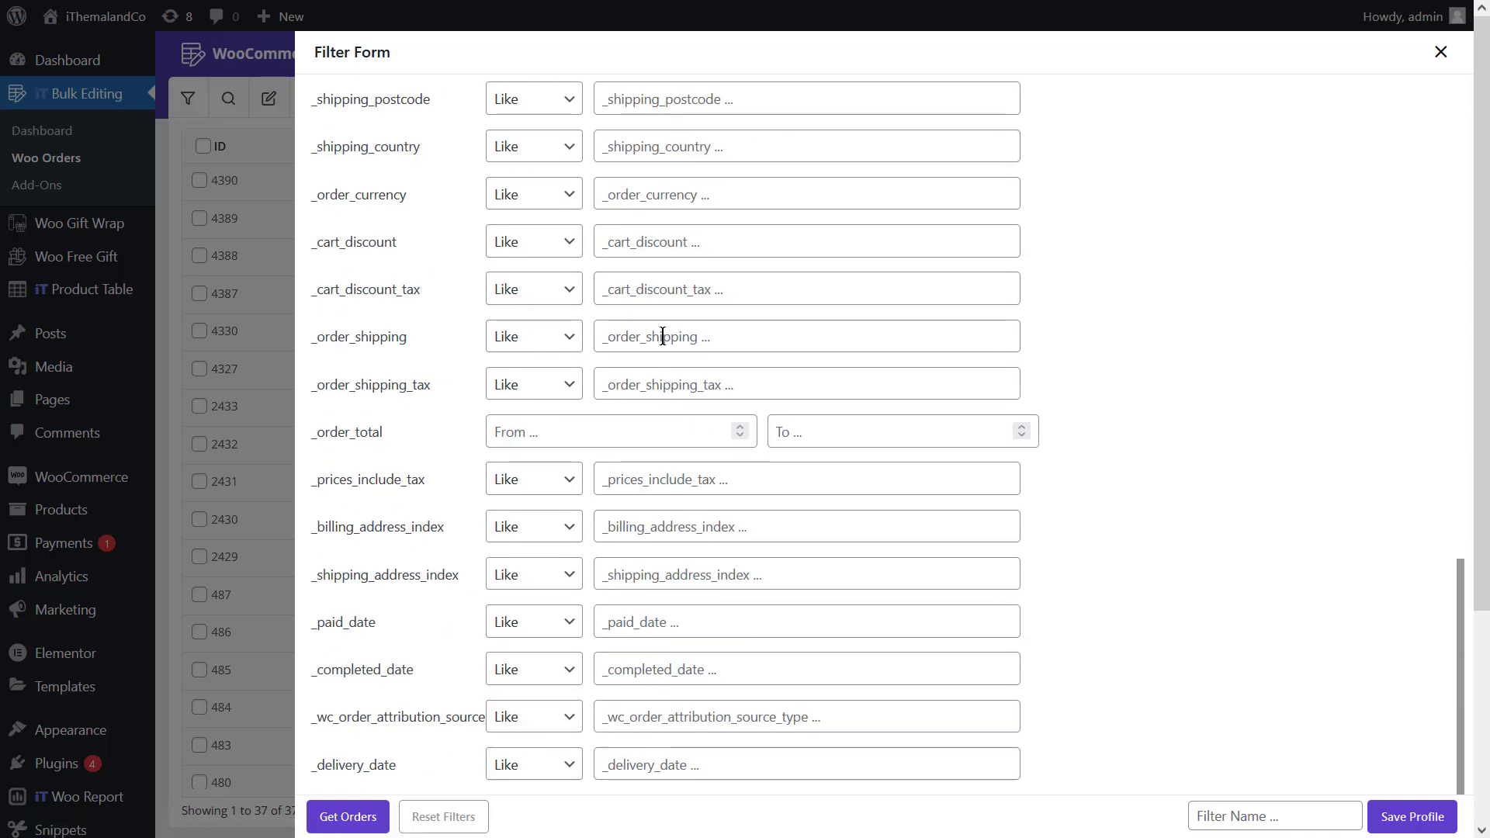
pyautogui.click(655, 434)
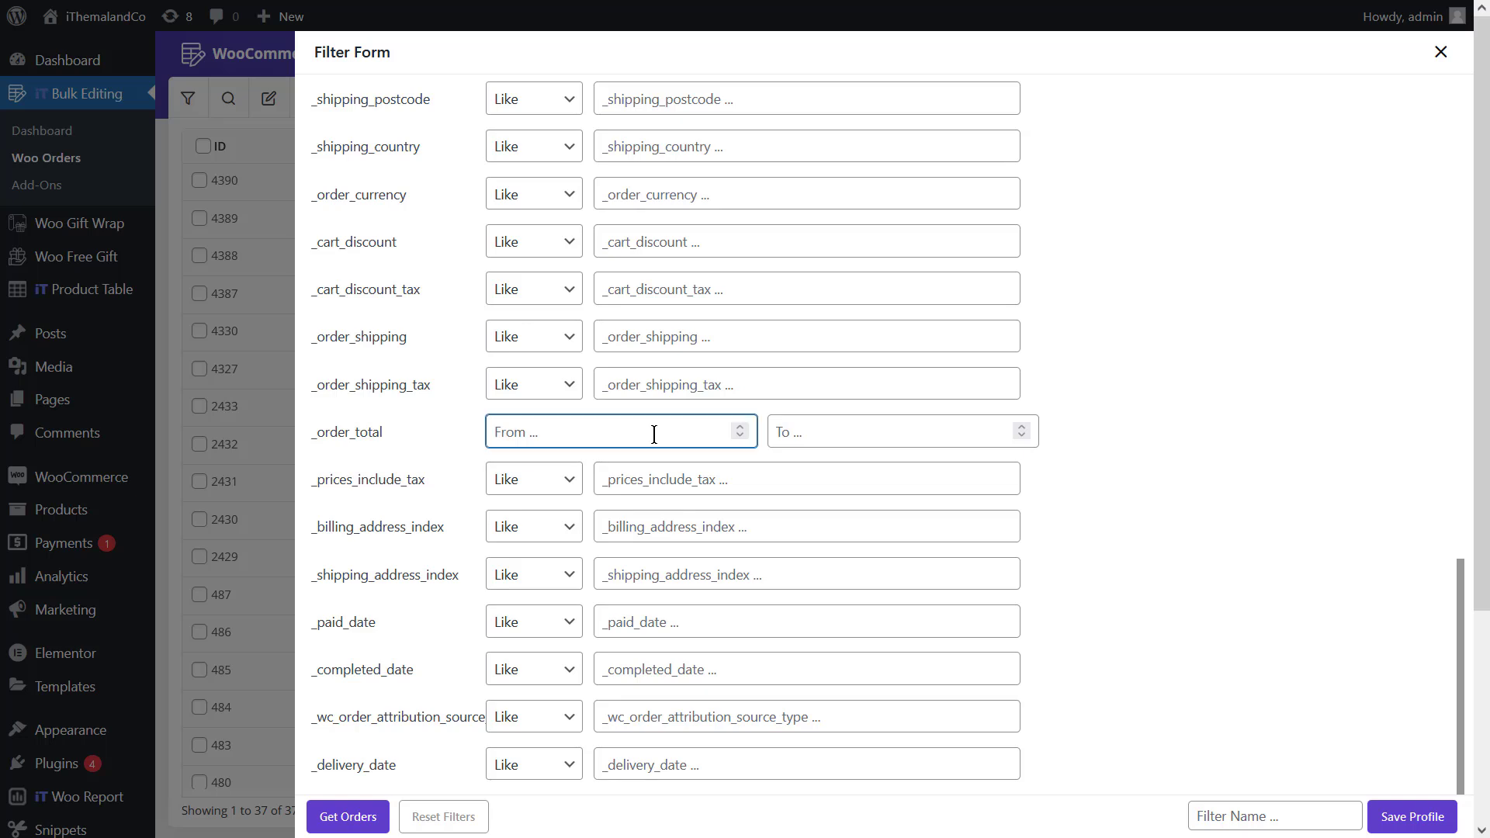
pyautogui.write('10')
pyautogui.click(866, 420)
pyautogui.write('150')
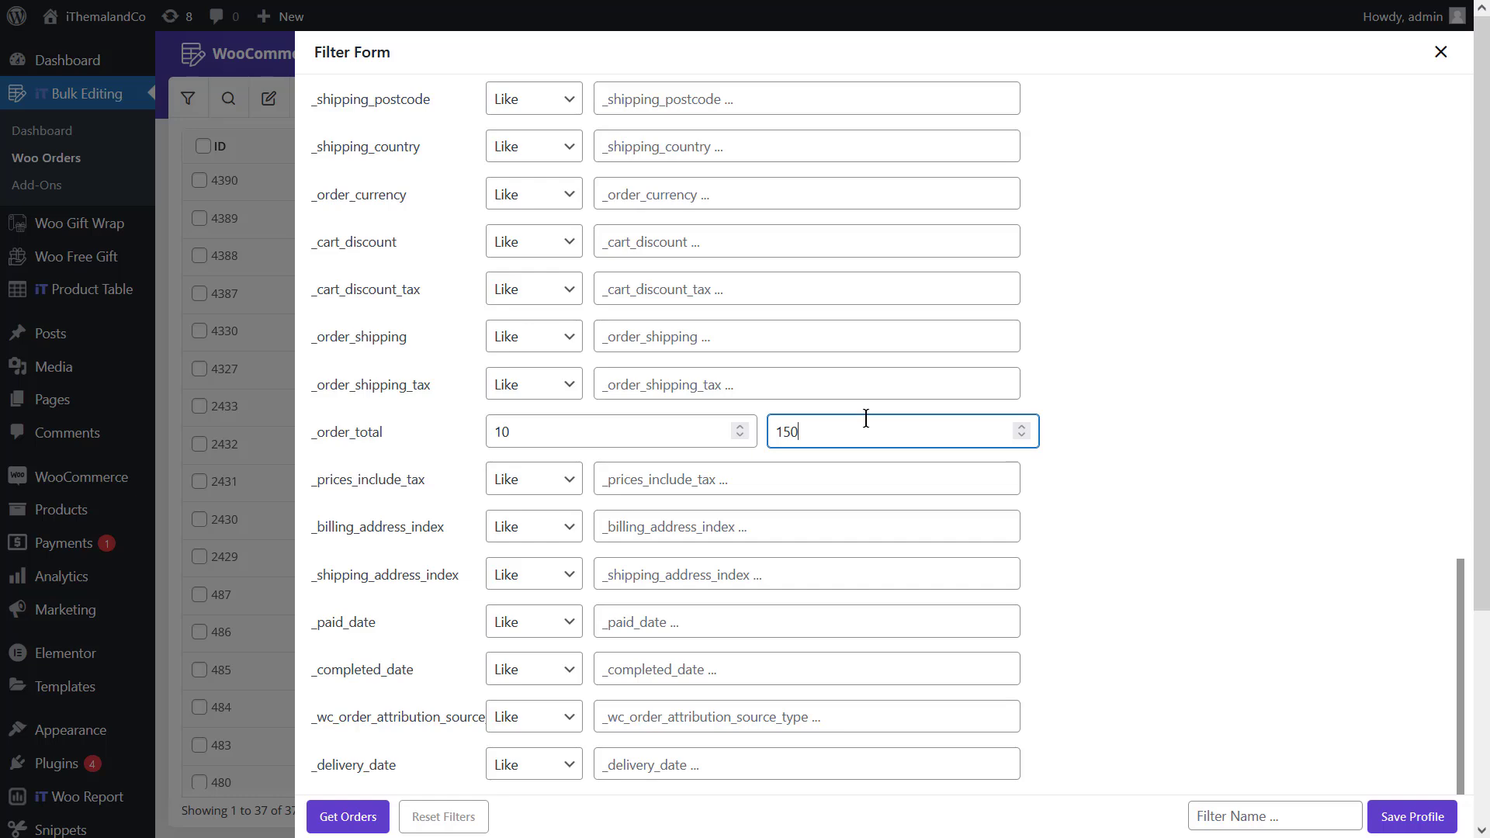
pyautogui.click(346, 816)
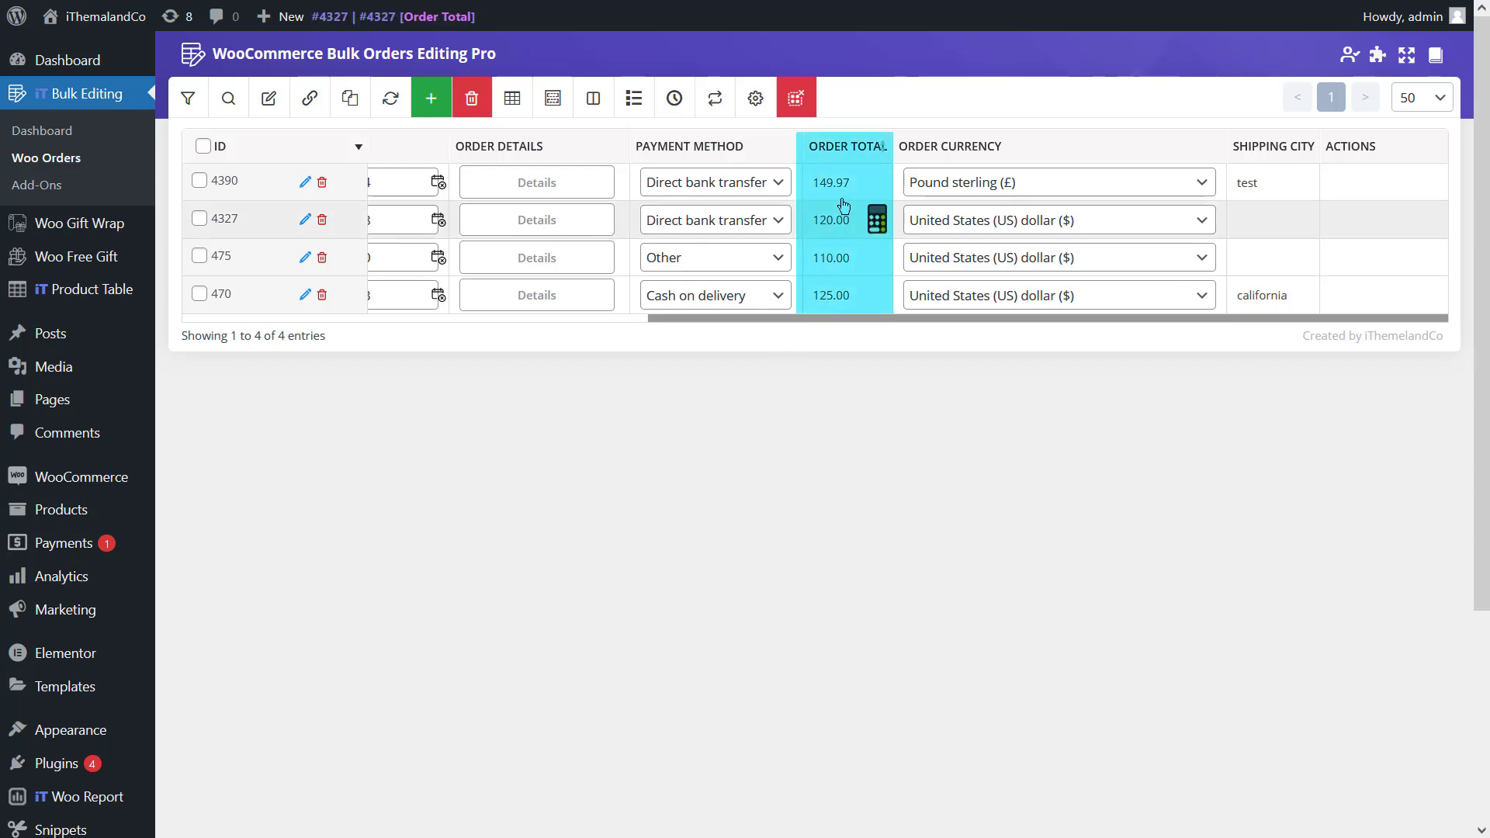
pyautogui.moveTo(857, 277)
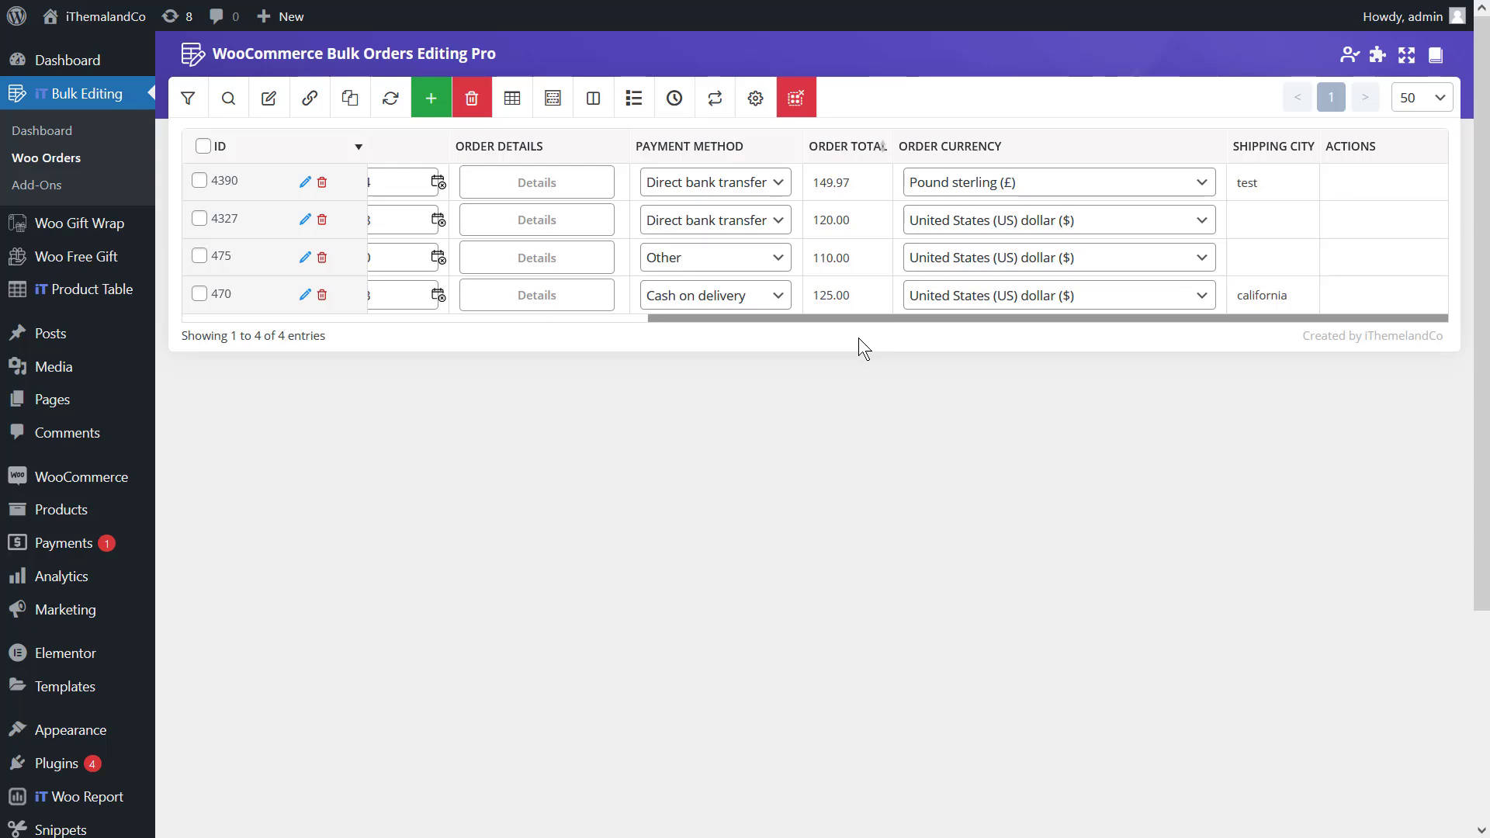
# Reset the _order_total filter to list all orders again
pyautogui.click(796, 98)
pyautogui.click(543, 186)
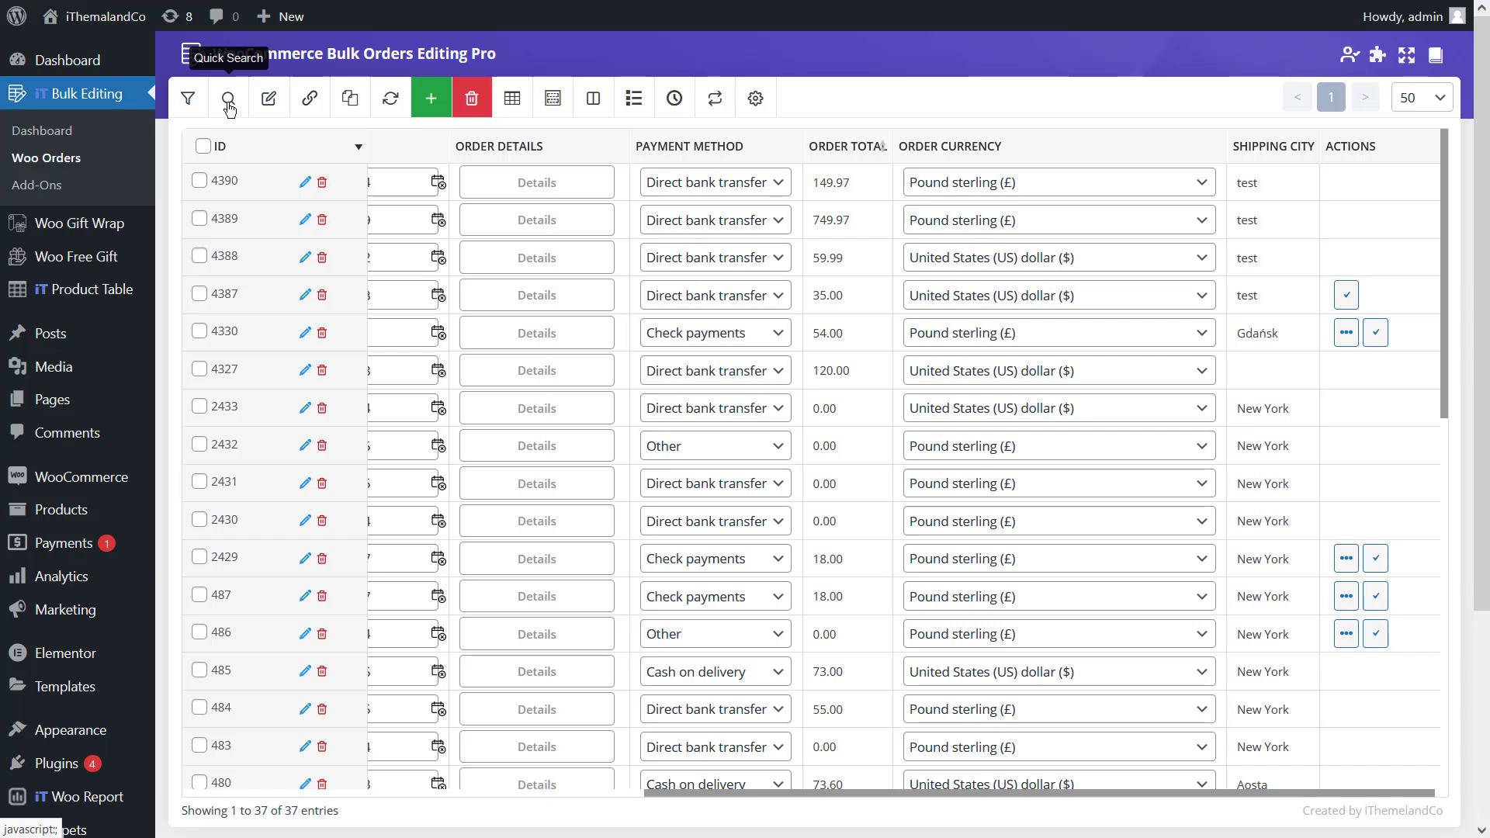
# Open Quick Search and examine its searchable field choices and the order status filter options
pyautogui.click(229, 109)
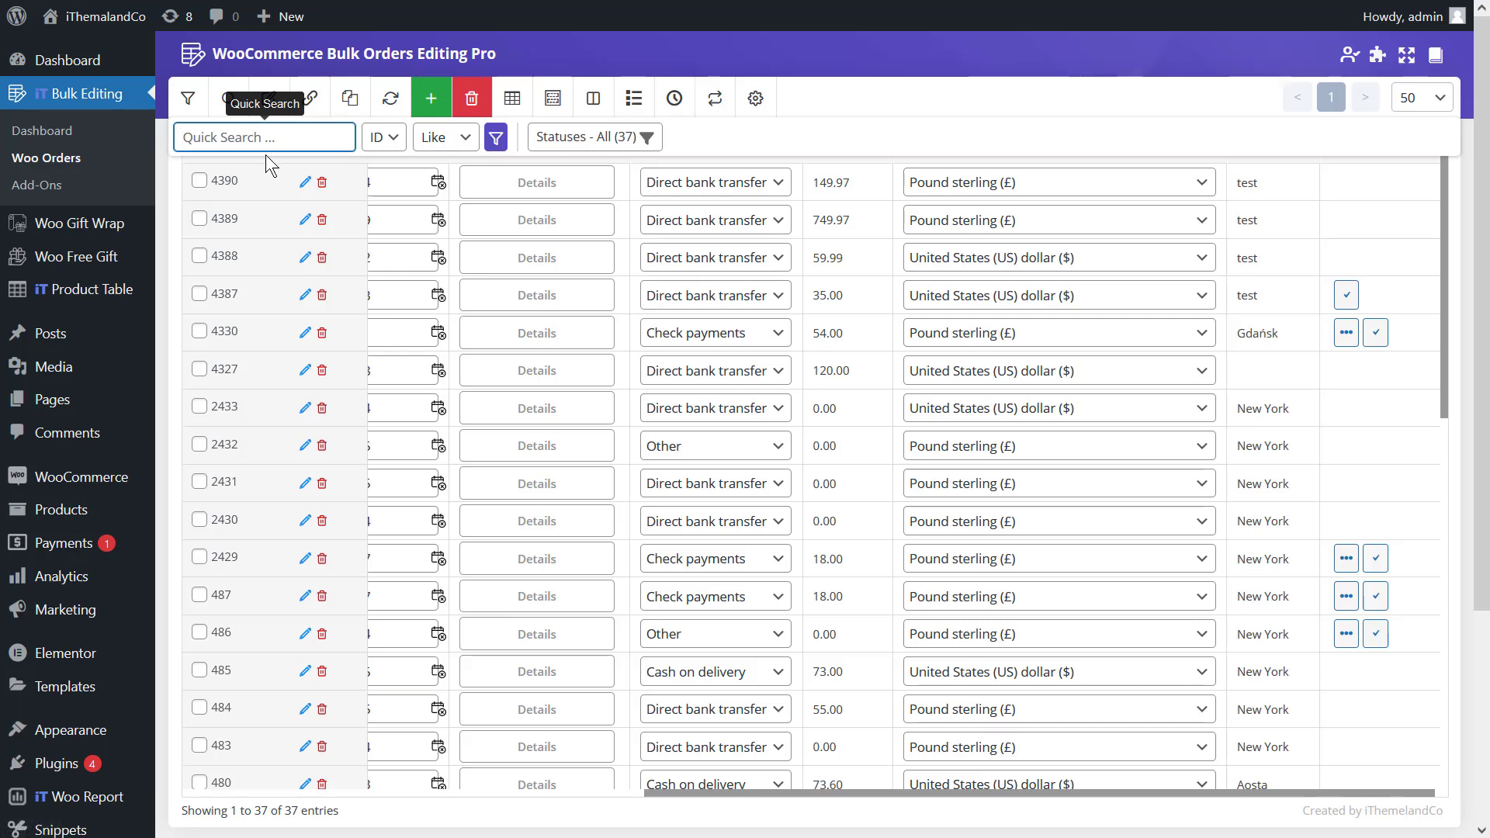
pyautogui.click(372, 145)
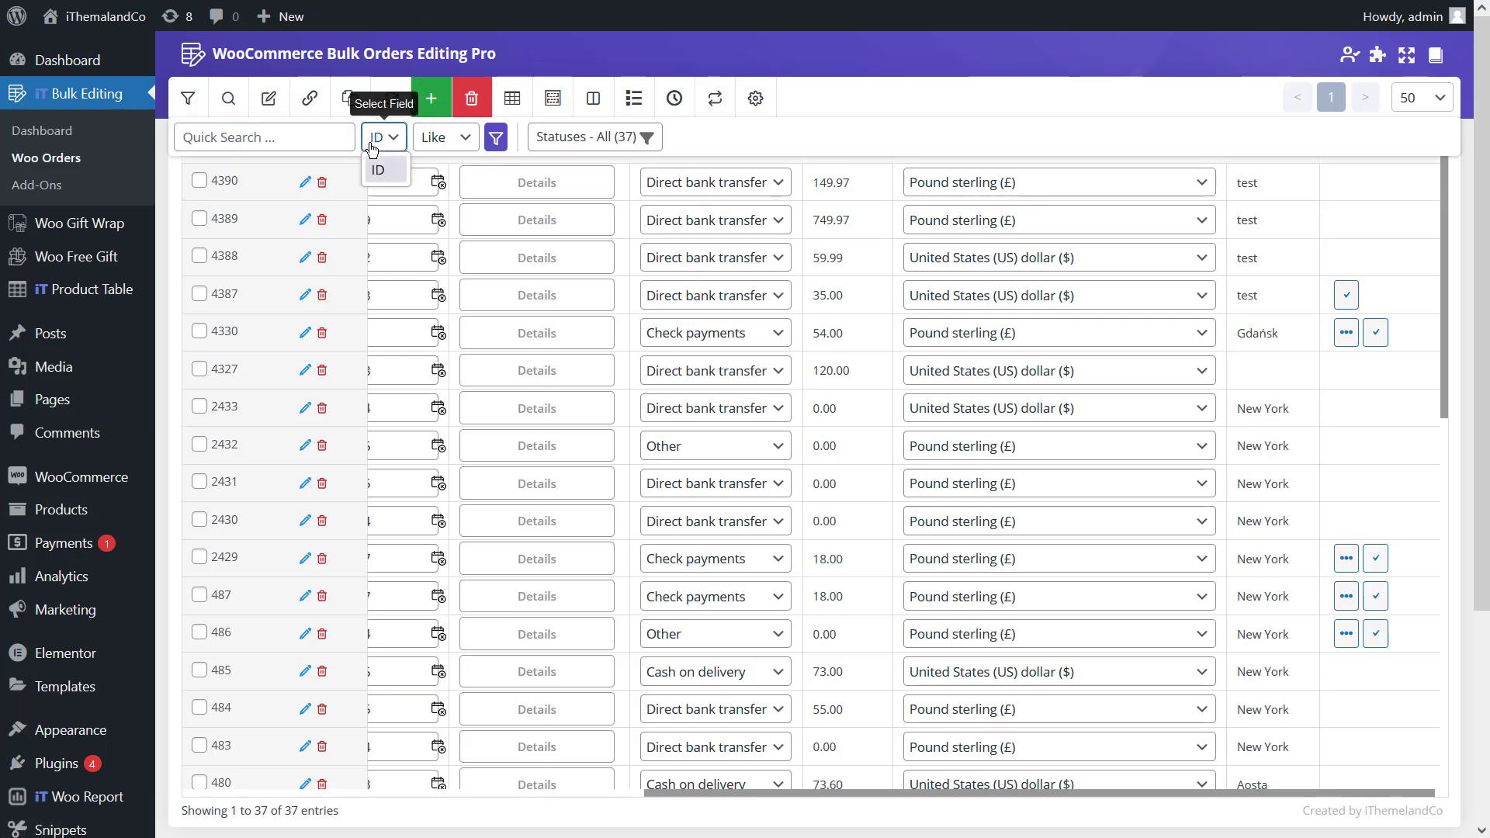
pyautogui.click(372, 148)
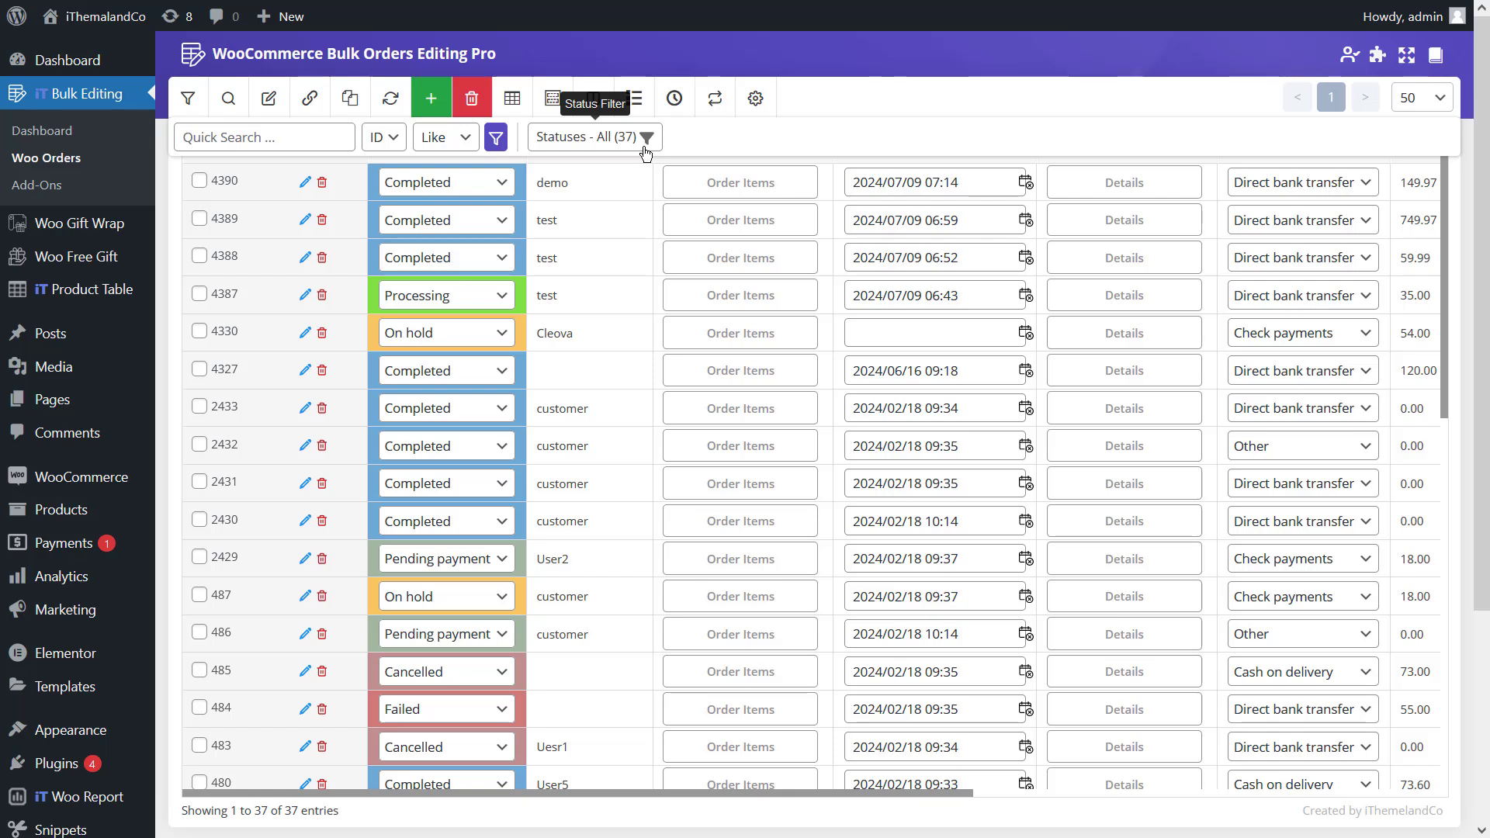
pyautogui.click(645, 138)
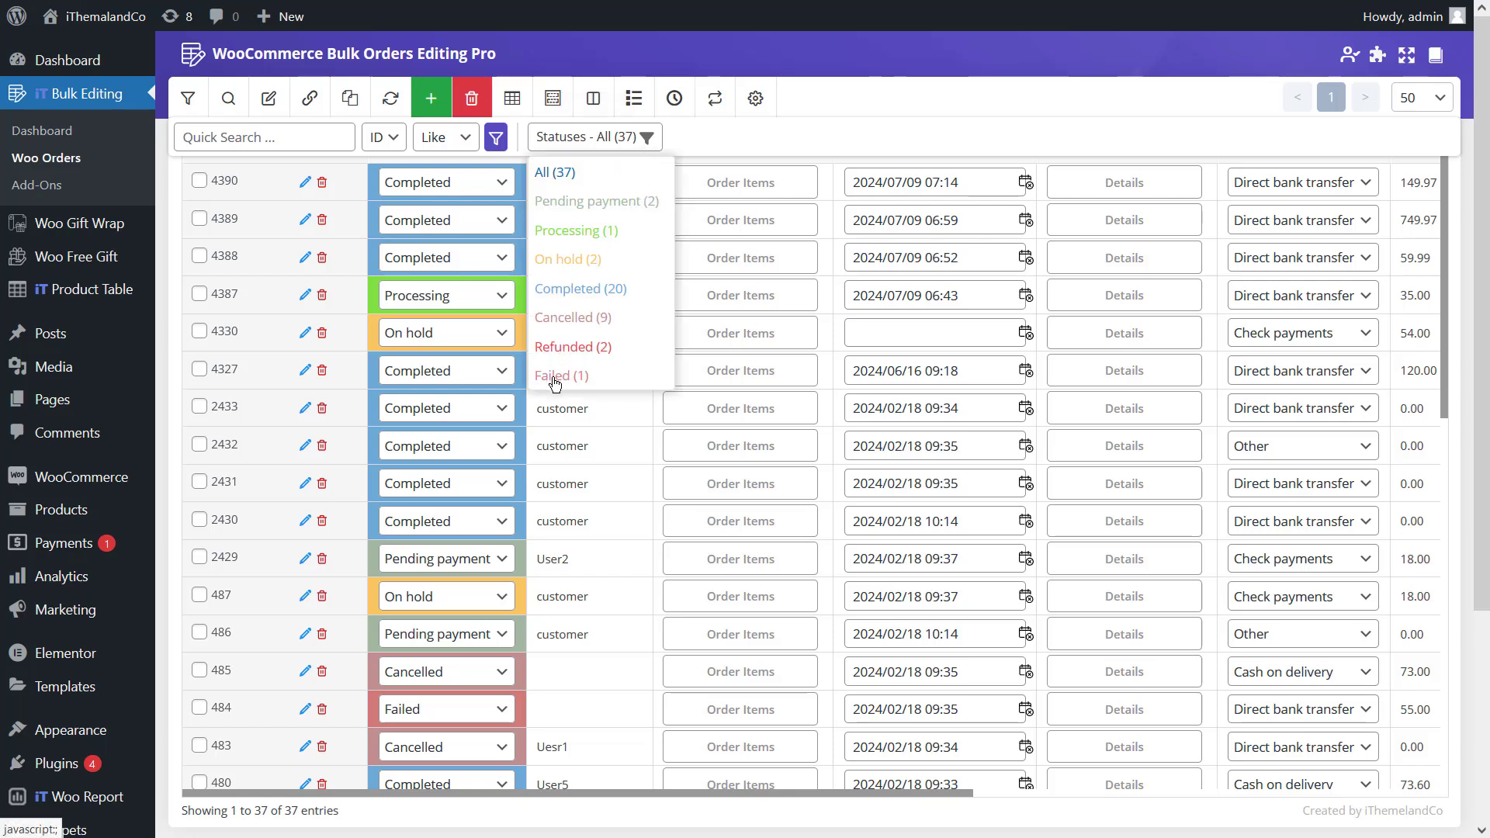
pyautogui.click(633, 147)
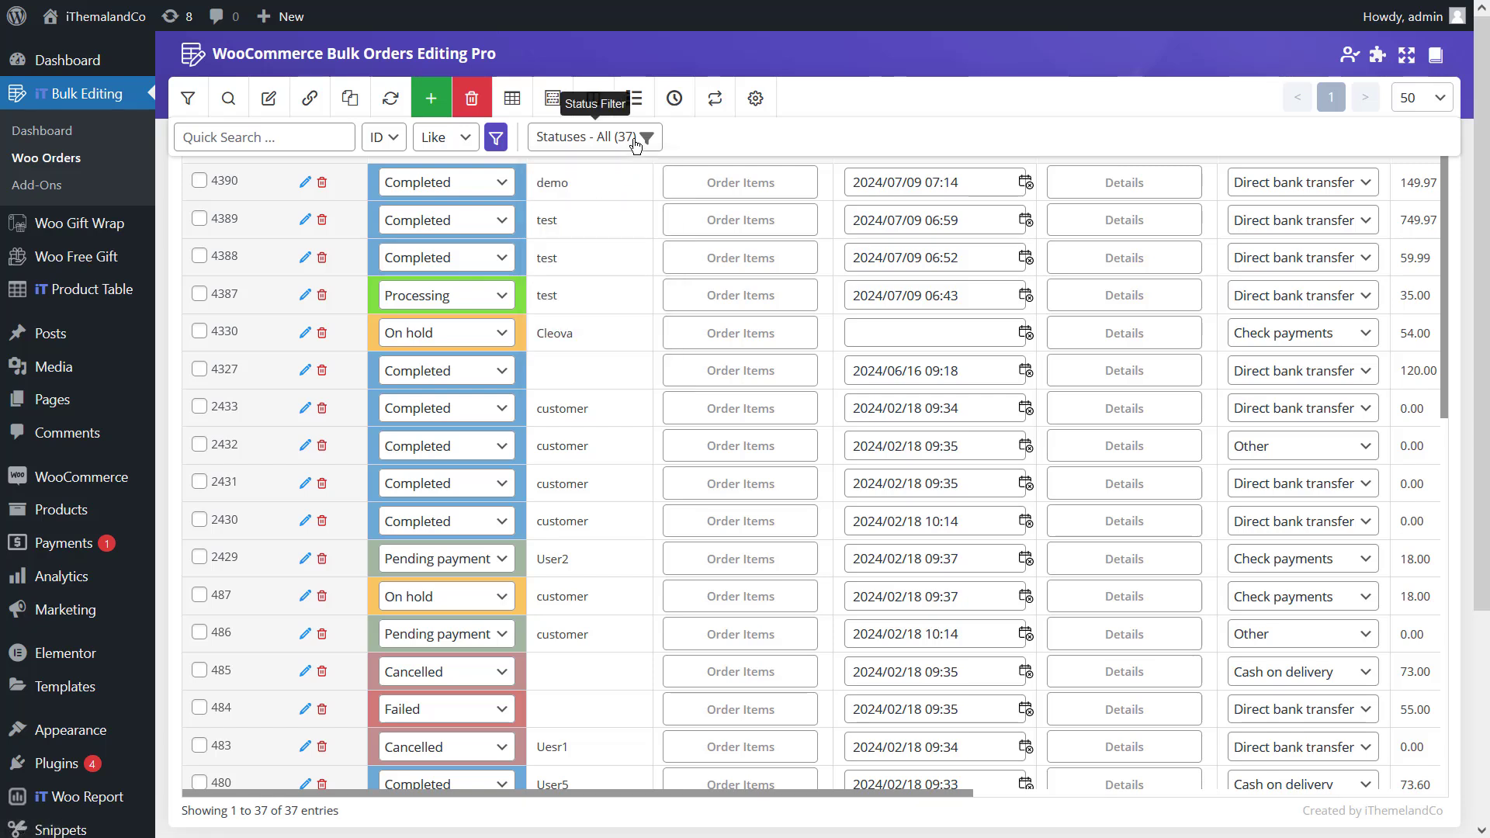